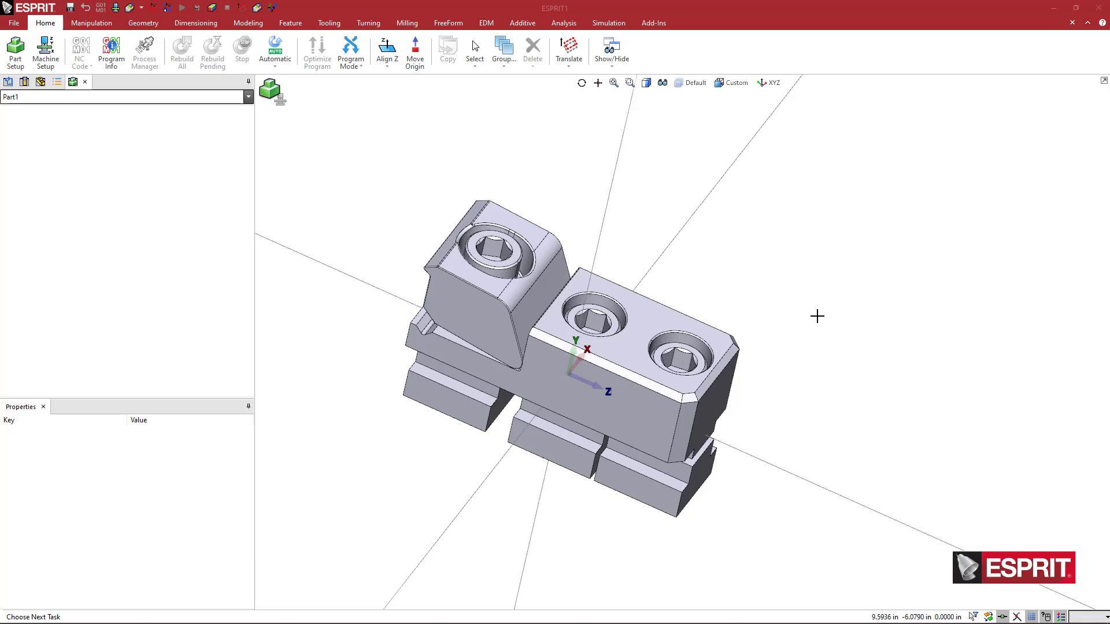
- Orbit to a side-on view and delete the lower-right T-nut block
middle_click_drag(806, 322, 513, 338)
left_click(490, 336)
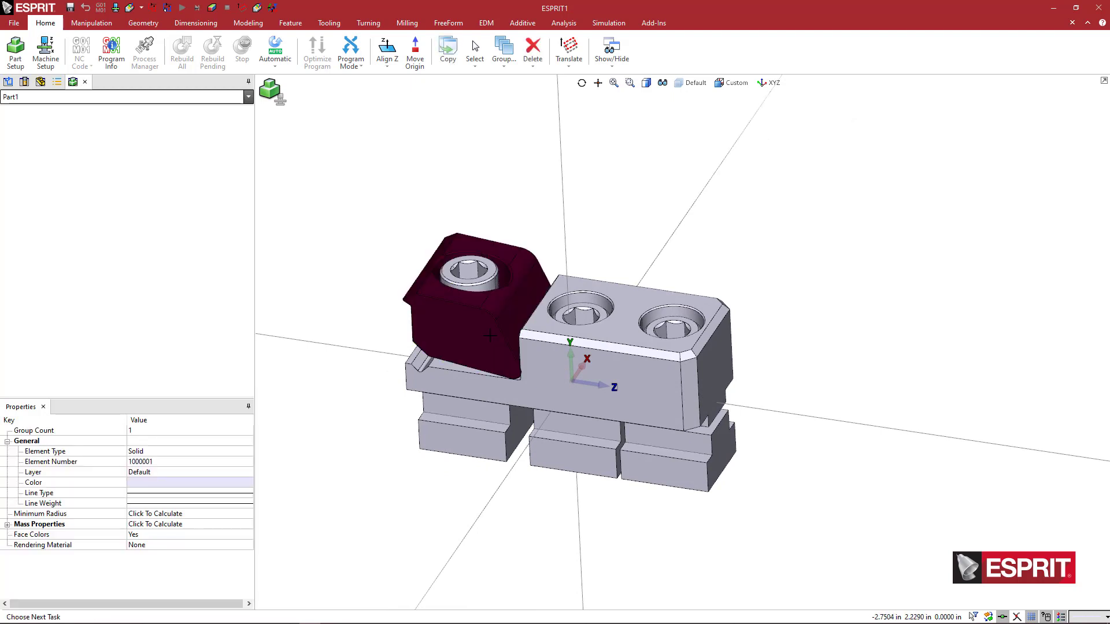
middle_click_drag(491, 335, 393, 280)
left_click(384, 275)
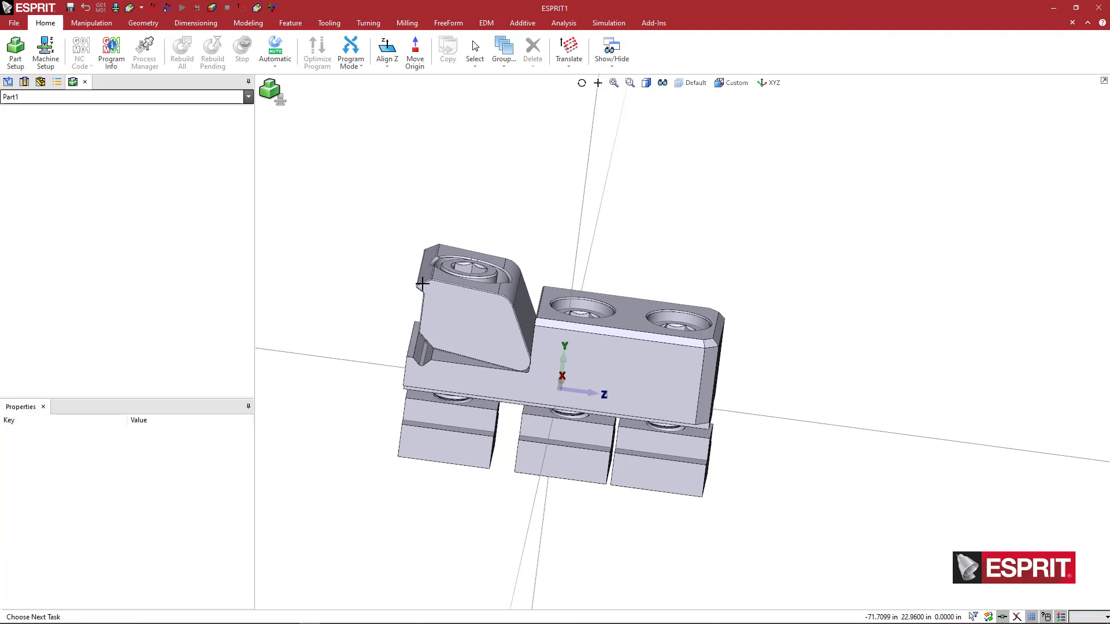
middle_click_drag(664, 251, 696, 255)
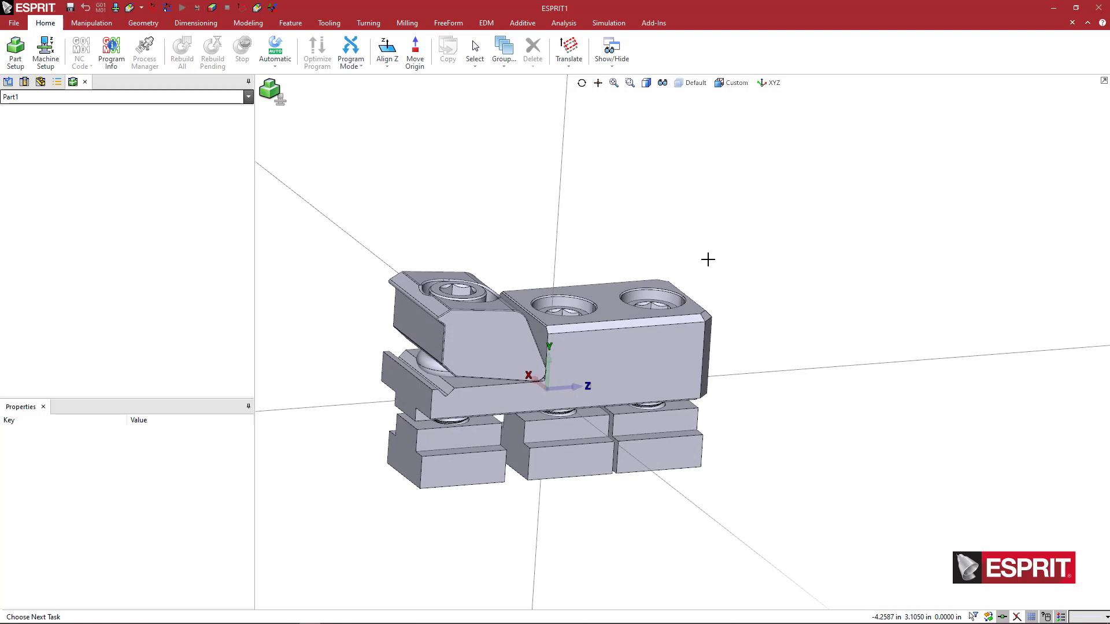
scroll(641, 329, "up", 1)
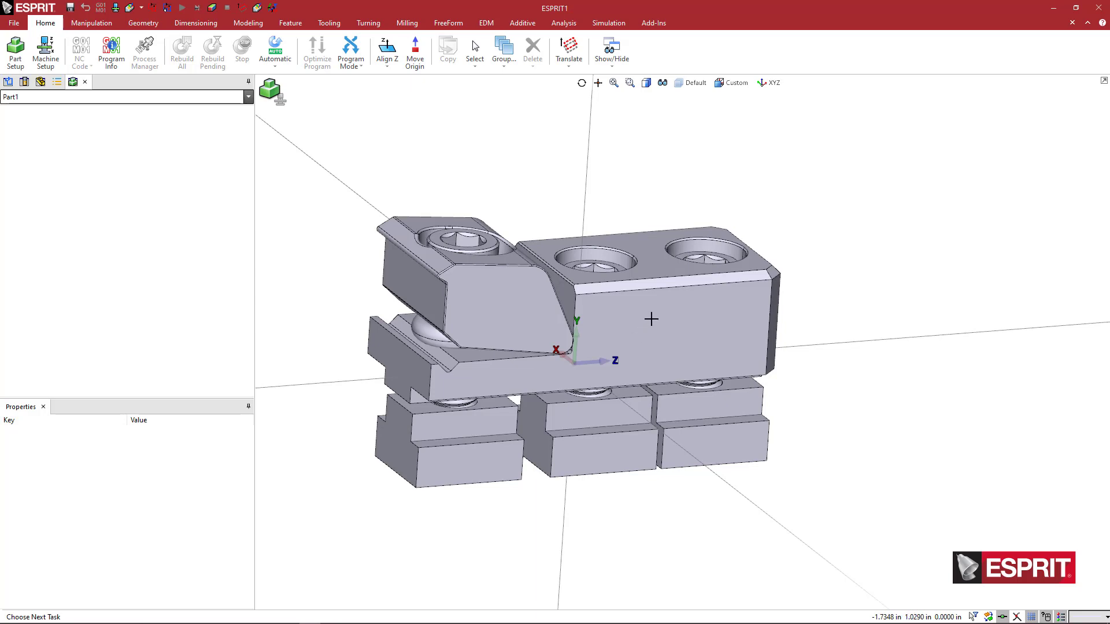
middle_click_drag(701, 364, 654, 351)
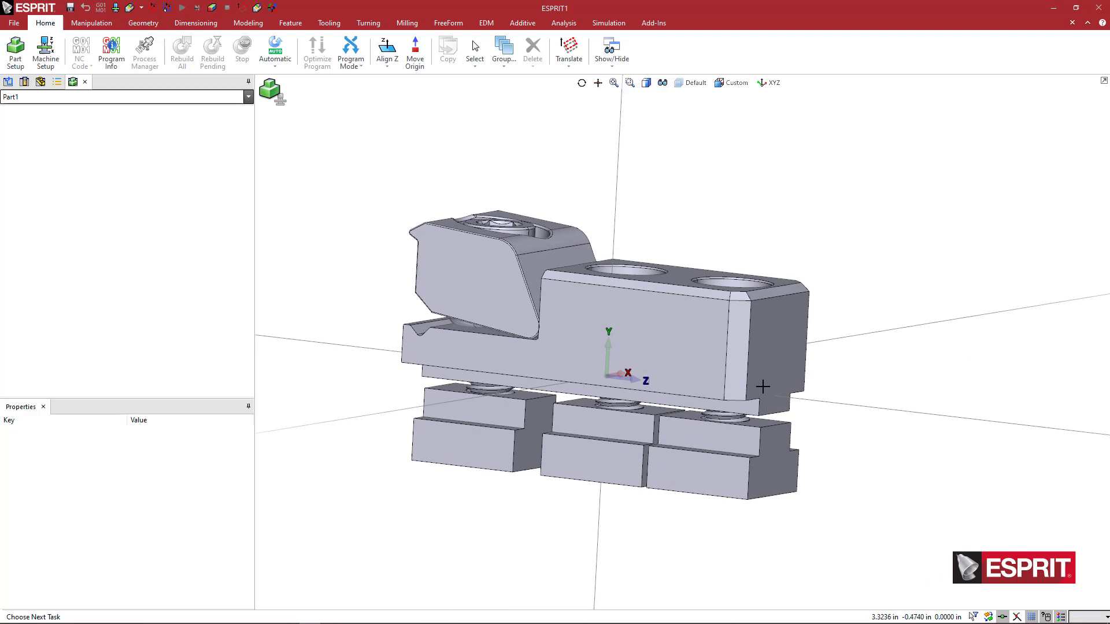
left_click(709, 467)
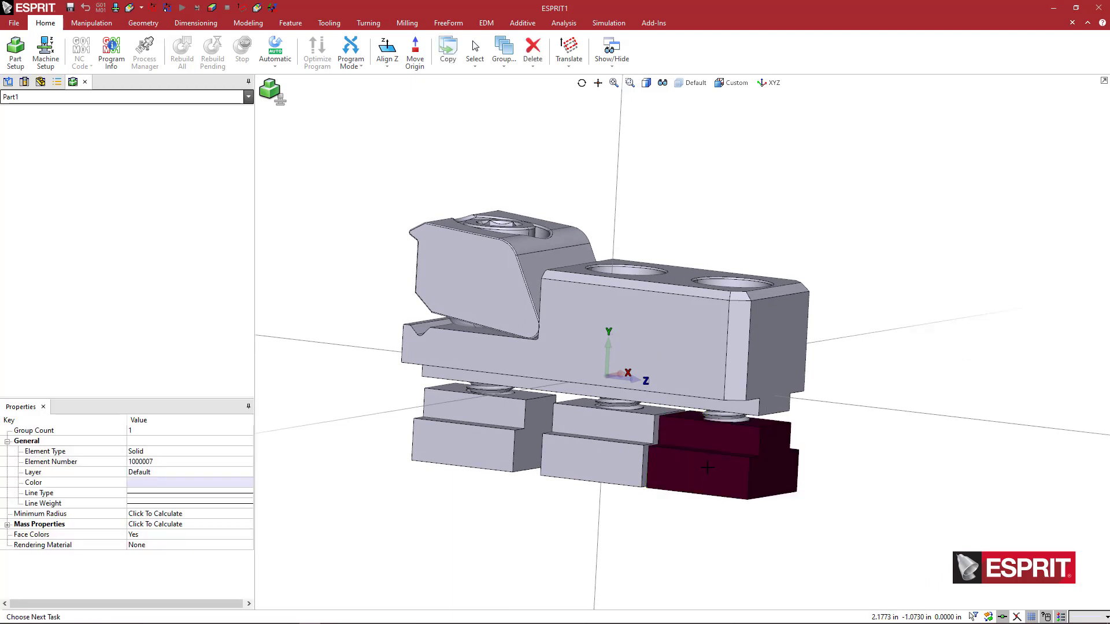
key("Delete")
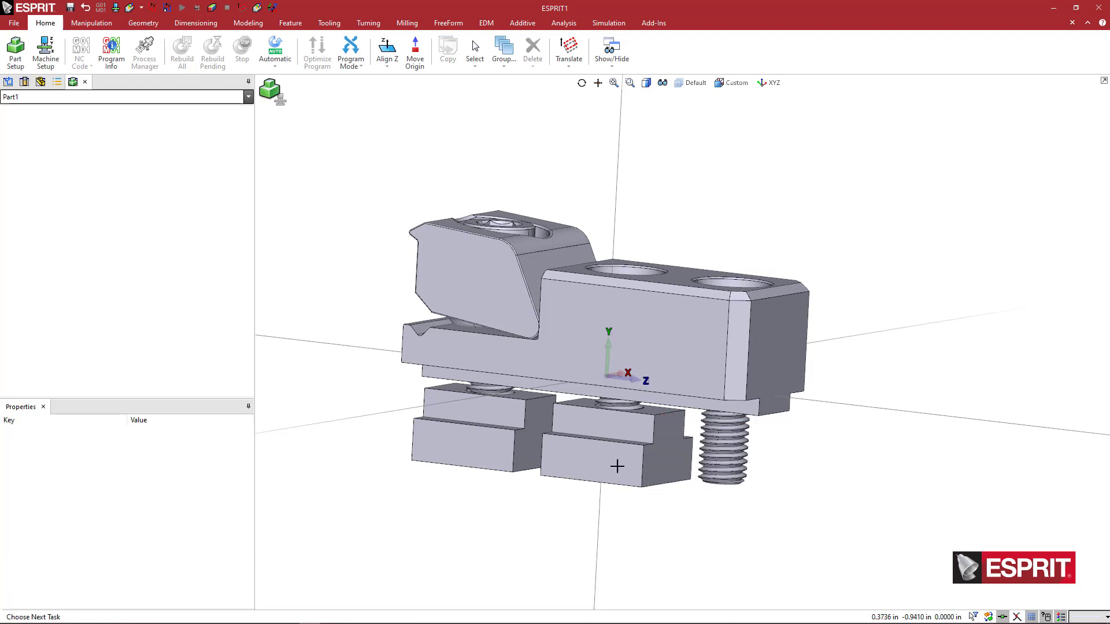
- Delete the middle and the last remaining T-nut blocks under the clamp
left_click(614, 462)
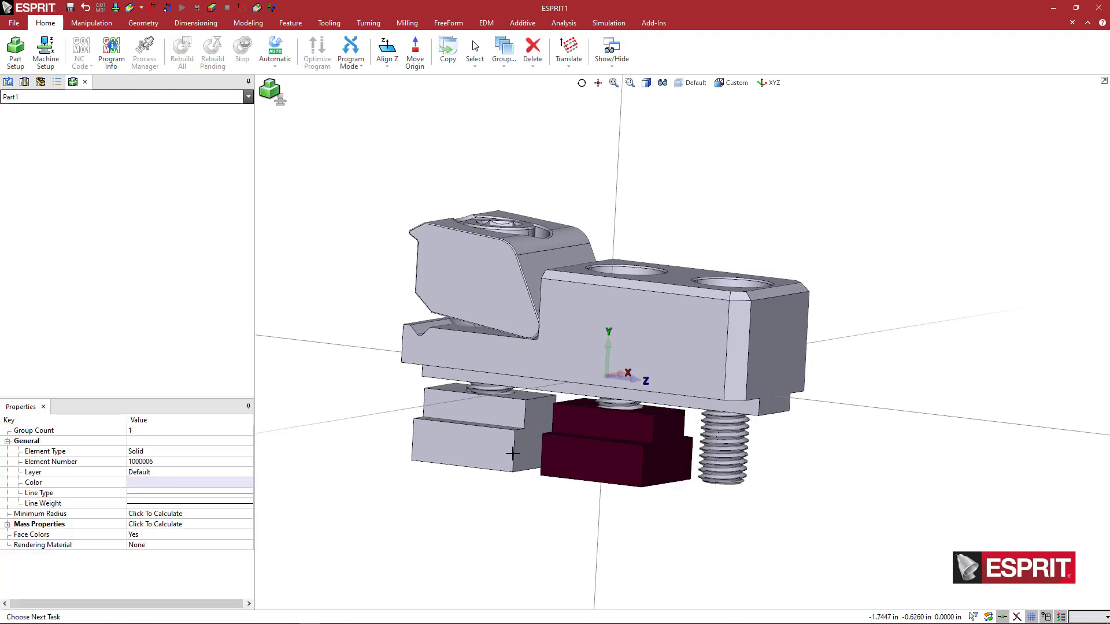
key("Delete")
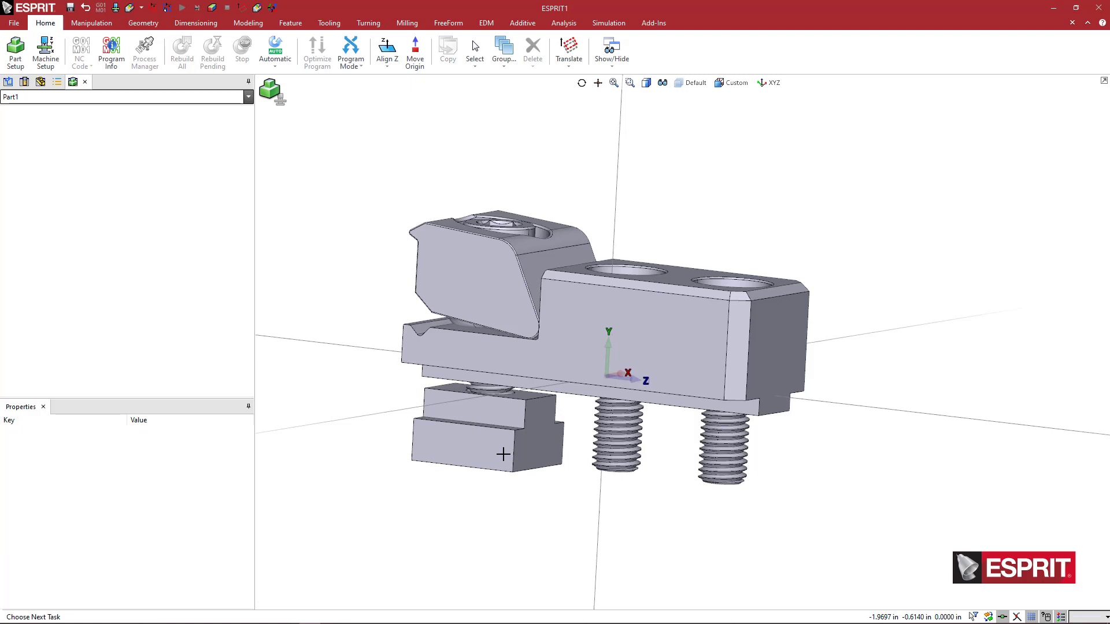
left_click(520, 487)
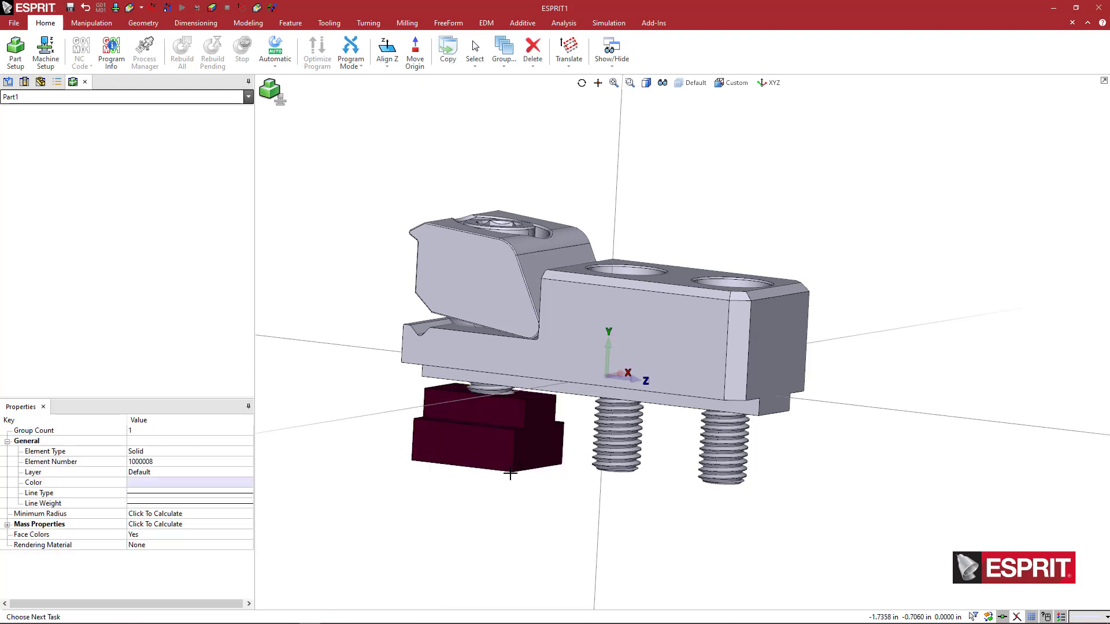
right_click(518, 488)
left_click(545, 507)
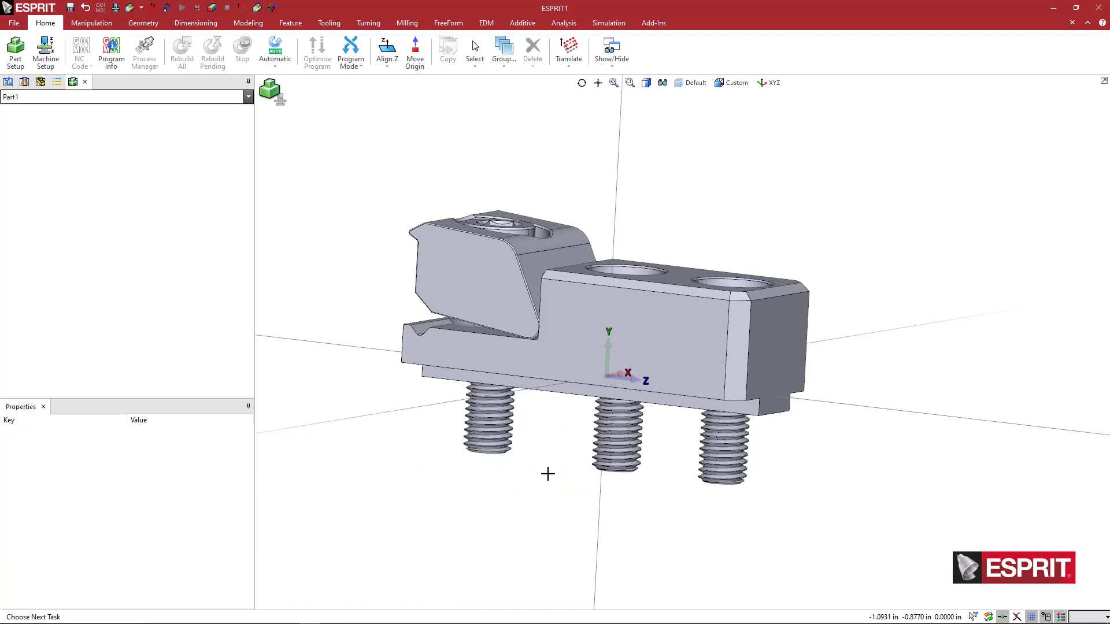
- Pick the jaw screw's socket and cycle the pick to the whole screw solid
middle_click_drag(565, 452, 560, 468)
scroll(519, 207, "up", 2)
left_click(513, 201)
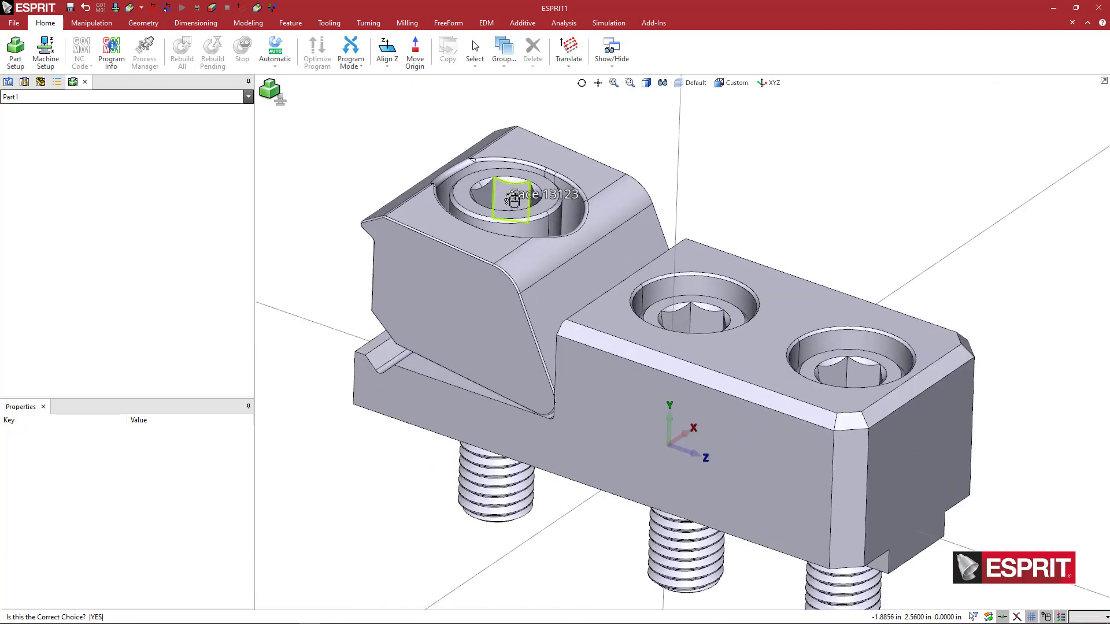
left_click(514, 200)
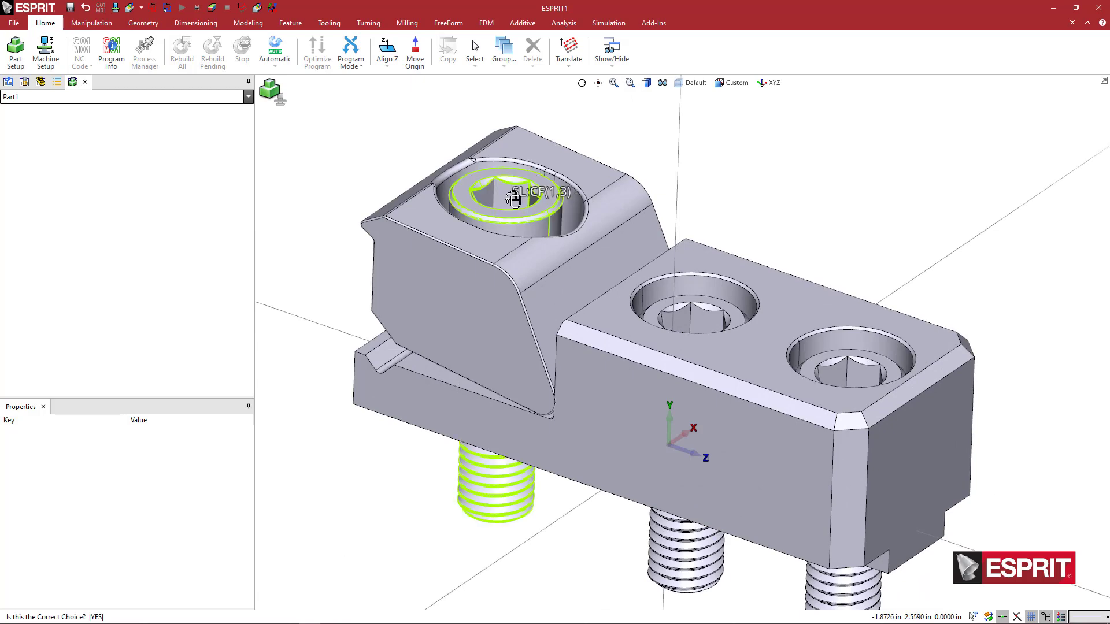
right_click(515, 201)
- Reorient to show the screw heads, clear the selection, and reselect the raised-jaw screw
scroll(553, 308, "down", 2)
middle_click_drag(575, 327, 705, 365)
middle_click_drag(643, 394, 614, 376)
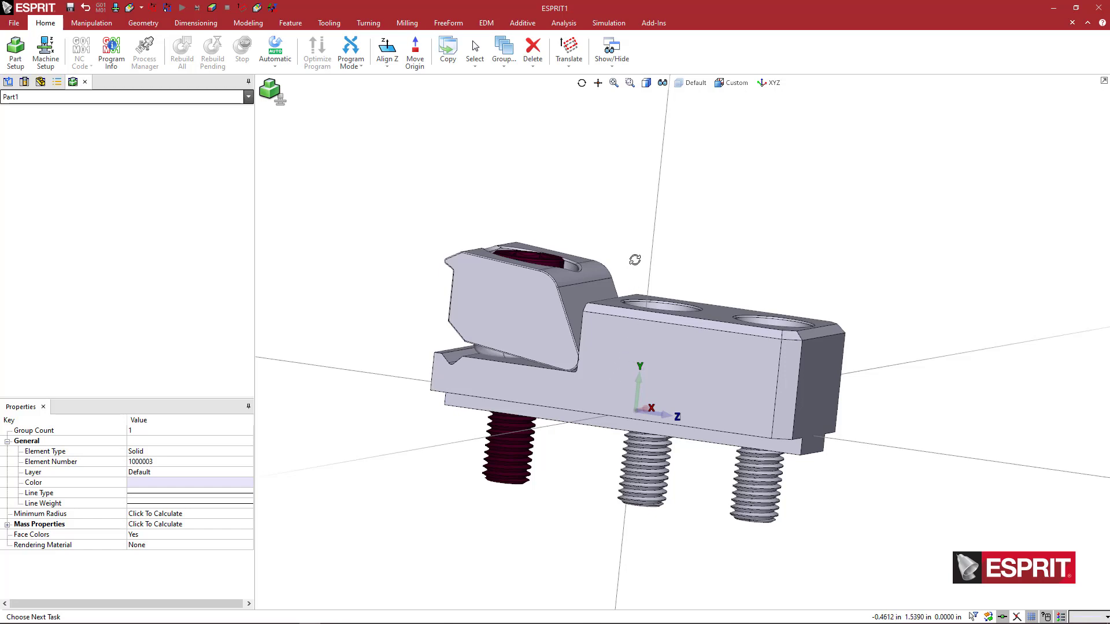
middle_click_drag(634, 259, 632, 267)
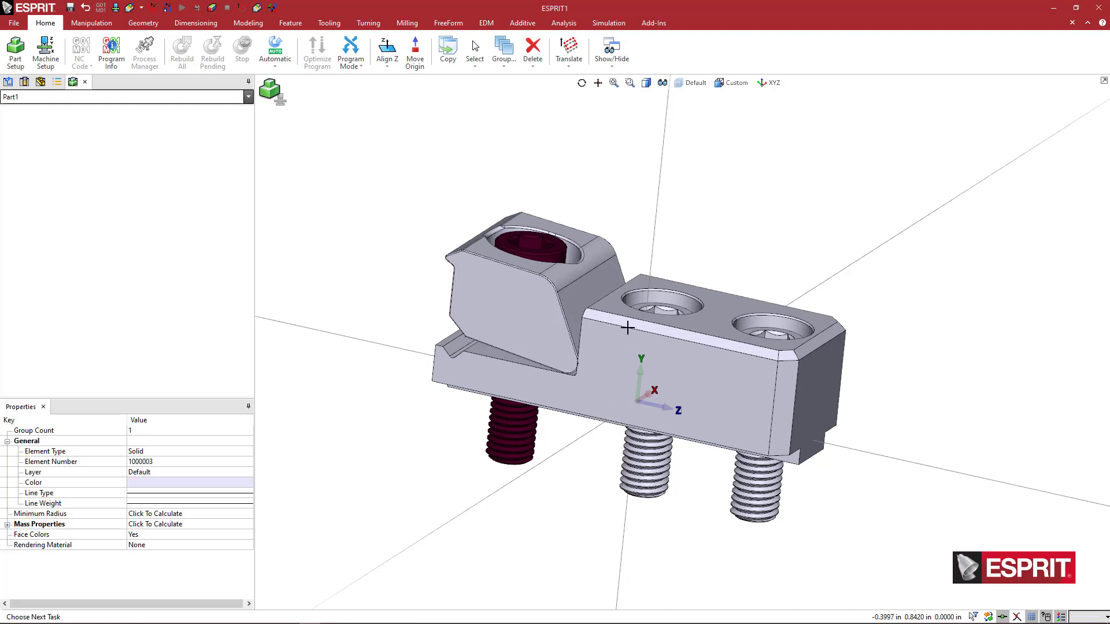
middle_click_drag(627, 327, 593, 299)
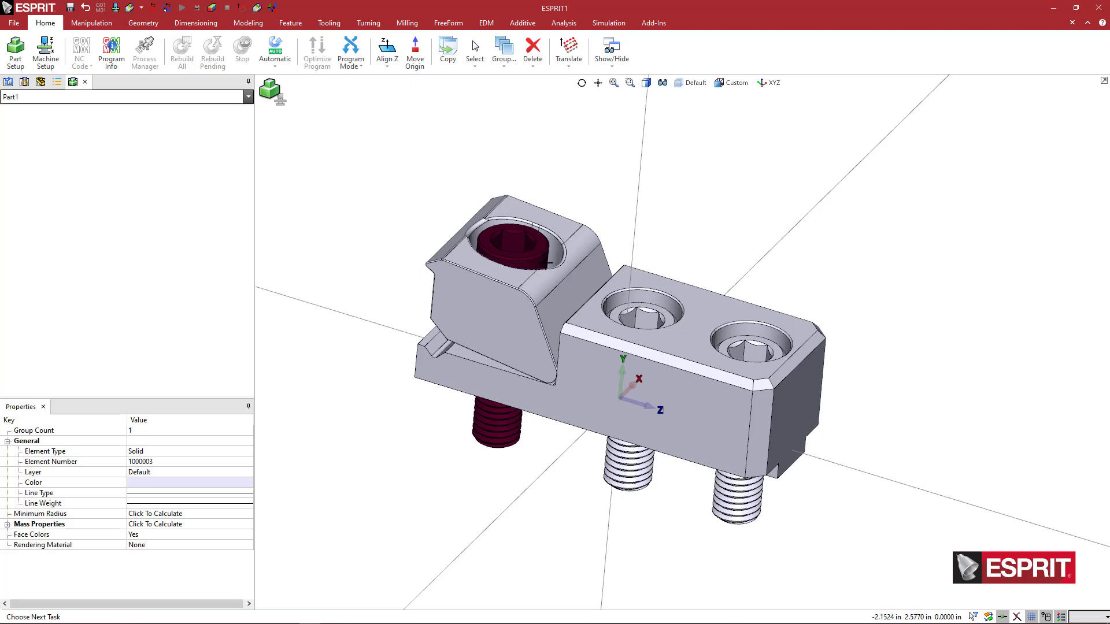
left_click(611, 198)
middle_click_drag(607, 210, 559, 284)
scroll(532, 242, "up", 2)
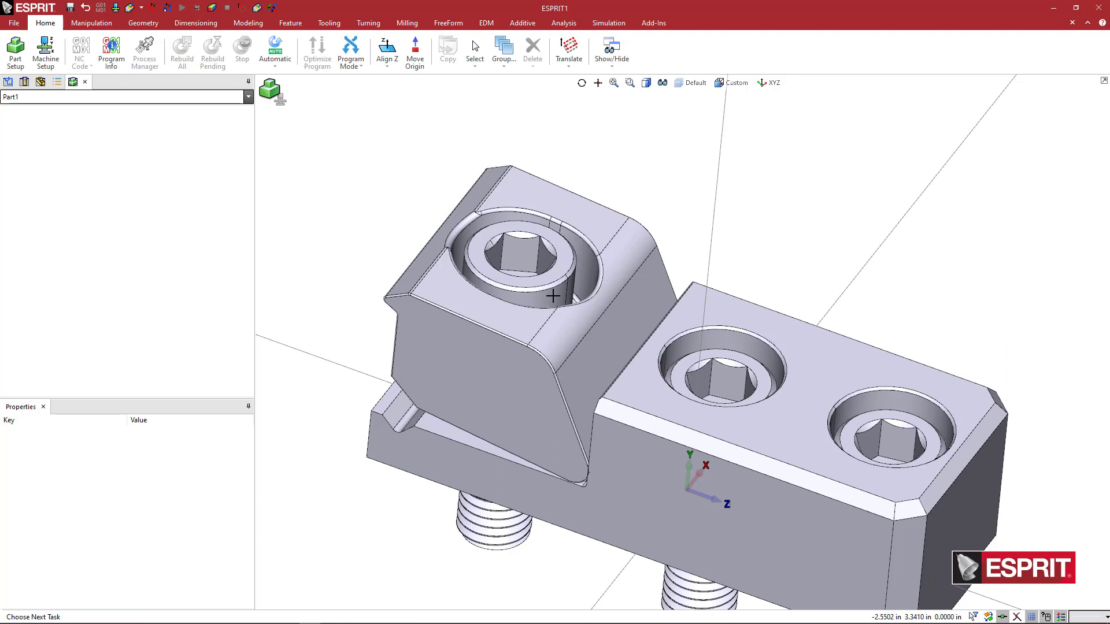
left_click(551, 279)
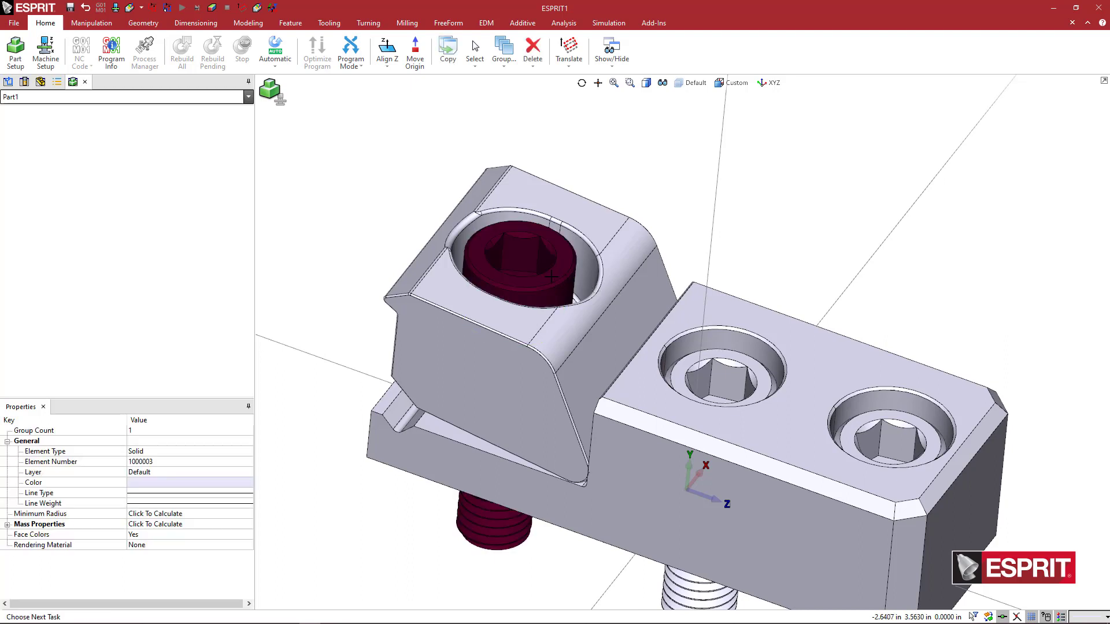
- Split the jaw screw body with Split Body at its counterbore edge plane
left_click(248, 23)
left_click(223, 52)
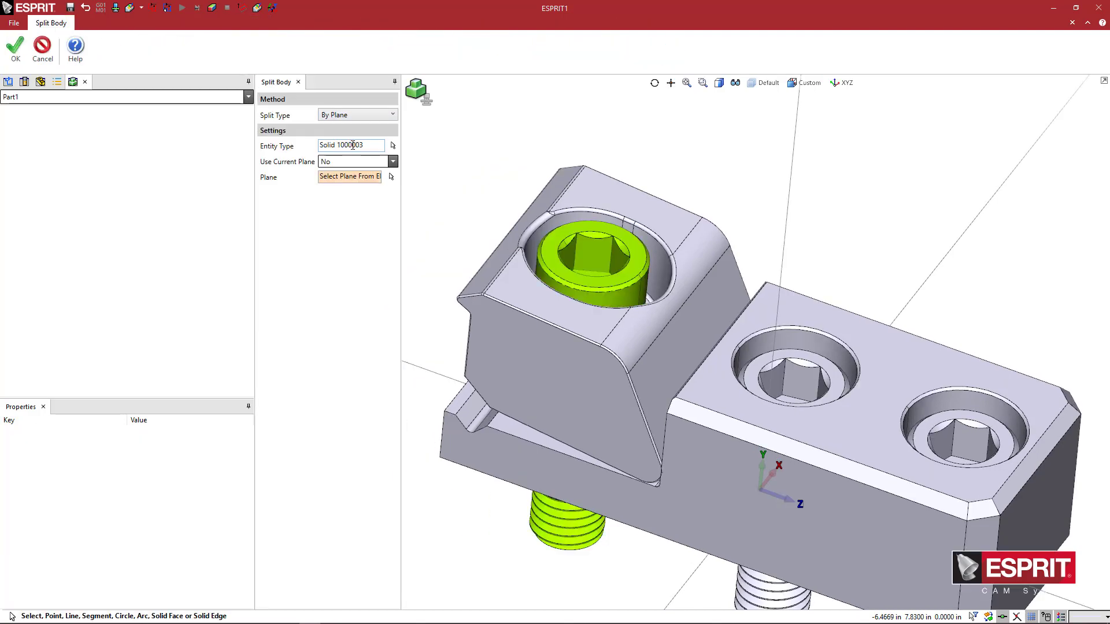
middle_click_drag(578, 268, 709, 287)
scroll(709, 286, "up", 5)
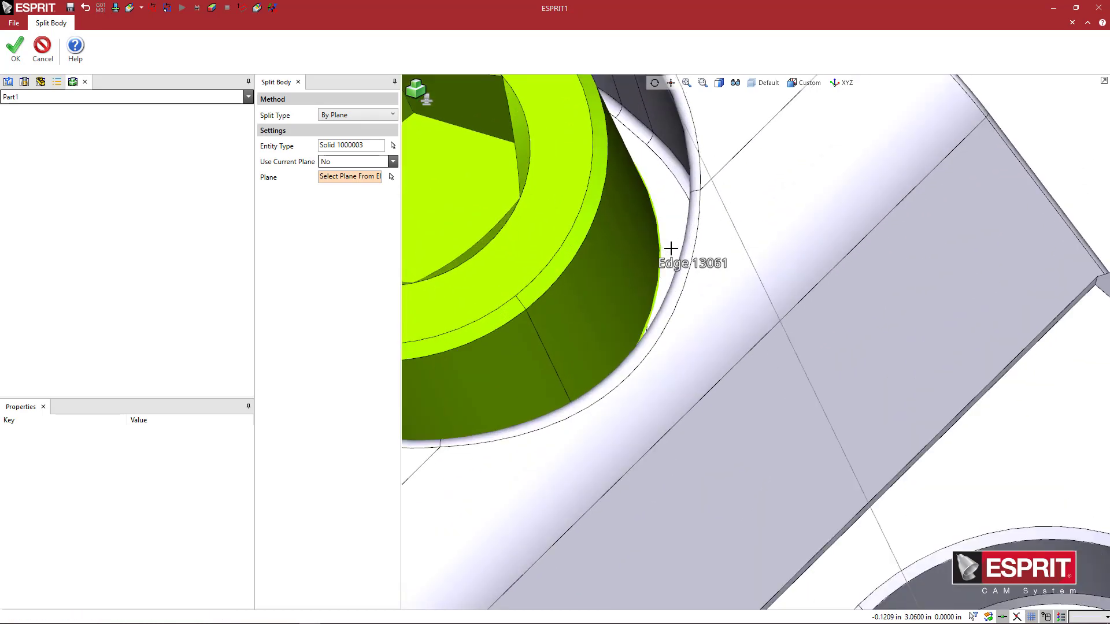
left_click(670, 248)
scroll(659, 269, "down", 5)
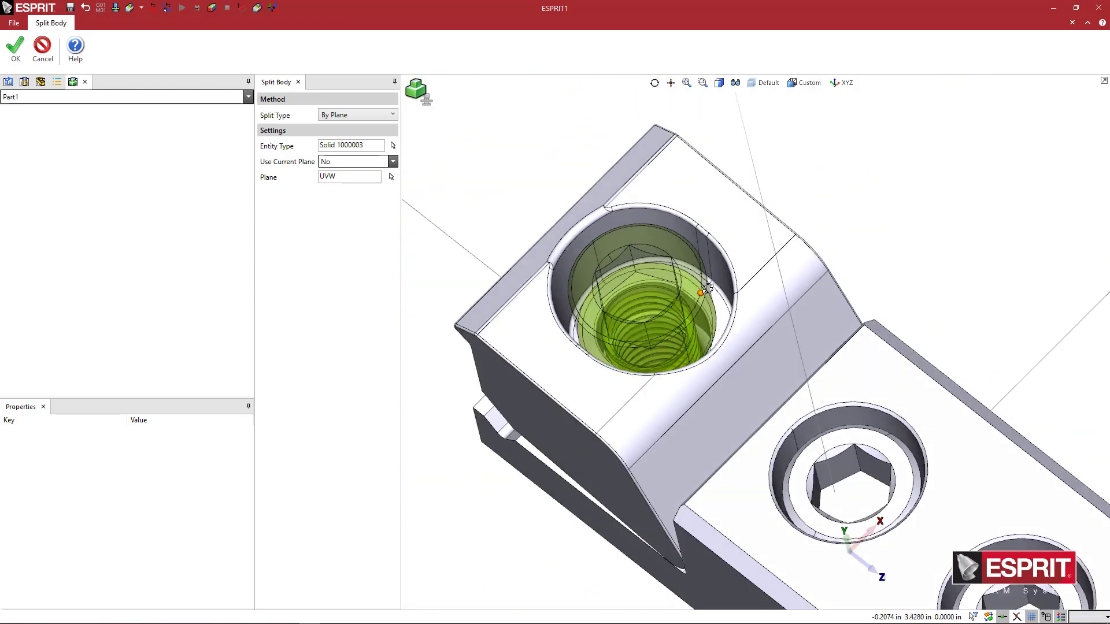
middle_click_drag(697, 290, 606, 248)
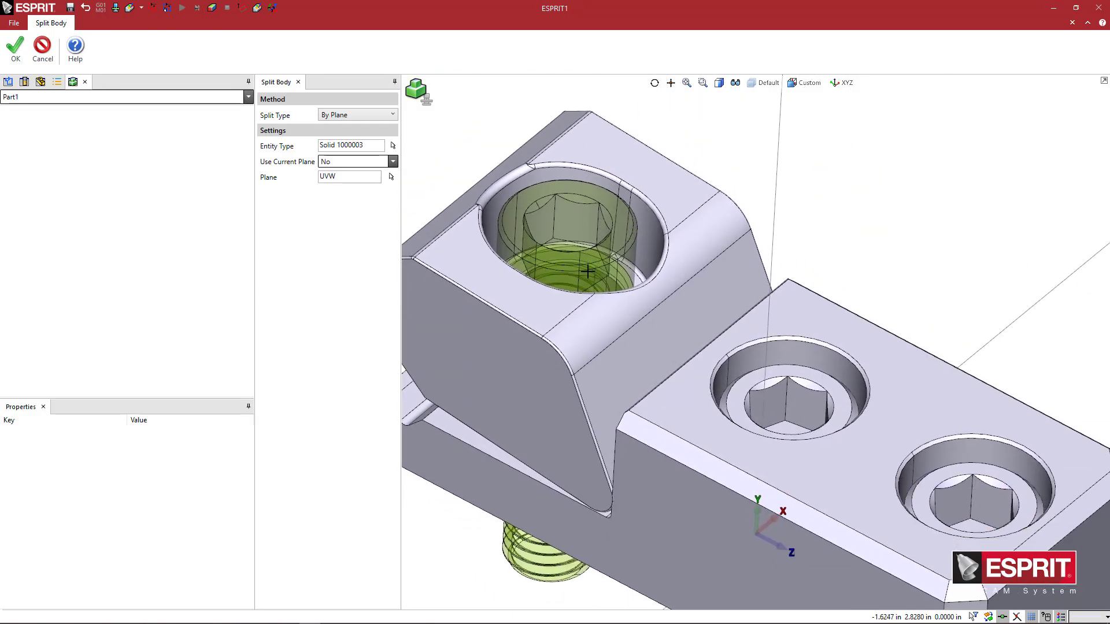
scroll(609, 339, "down", 5)
middle_click_drag(609, 339, 609, 345)
scroll(623, 350, "up", 3)
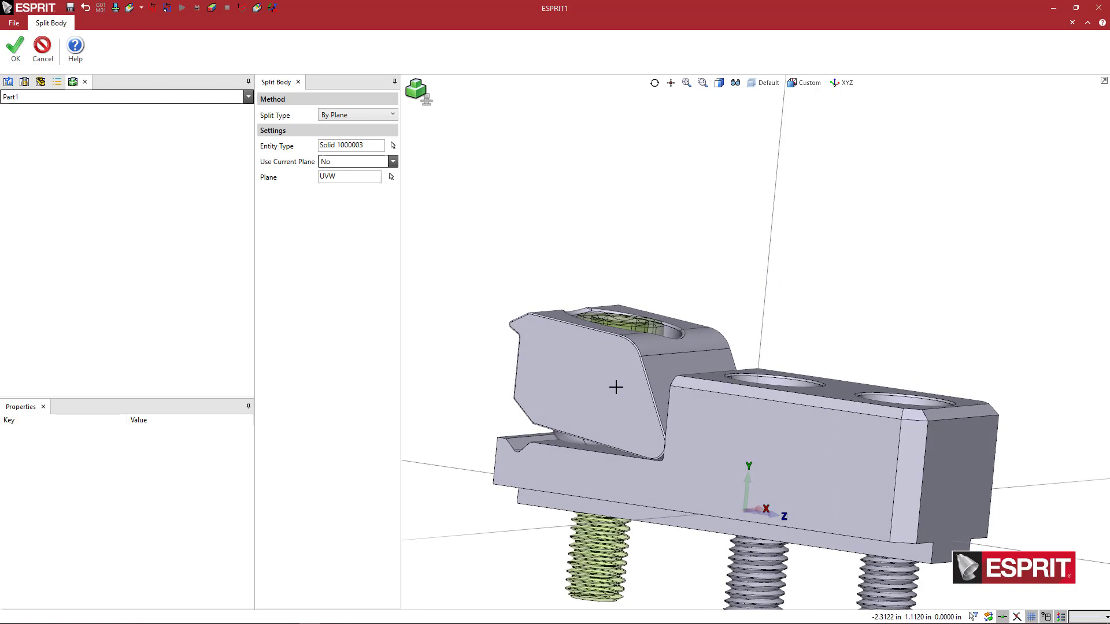
left_click(15, 47)
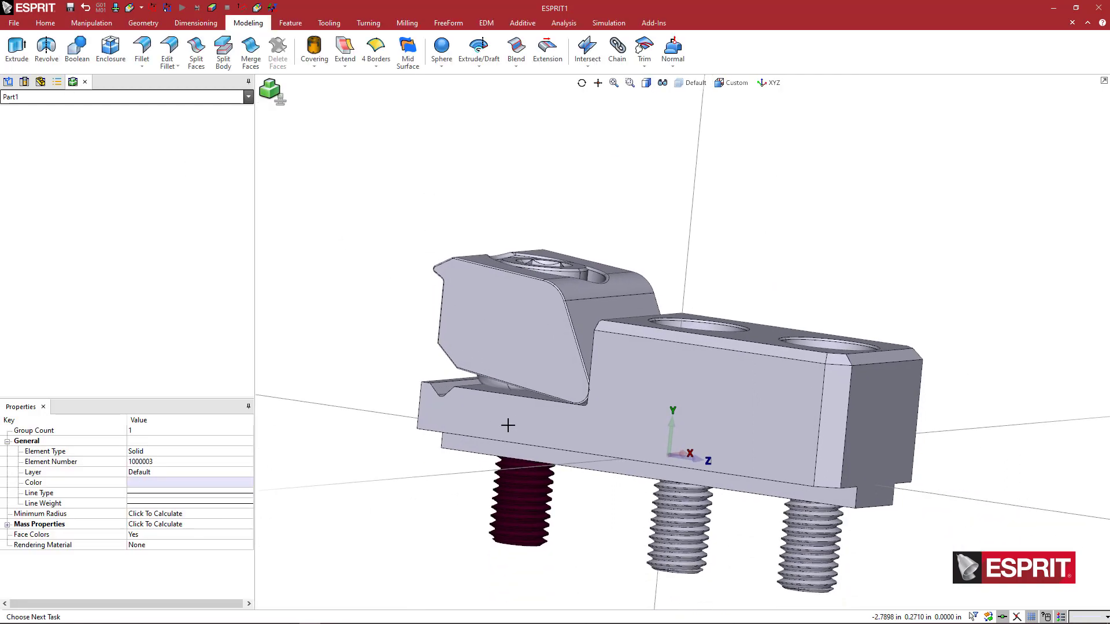
- Delete the lower threaded piece of the jaw screw
middle_click_drag(472, 488, 423, 377)
right_click(425, 376)
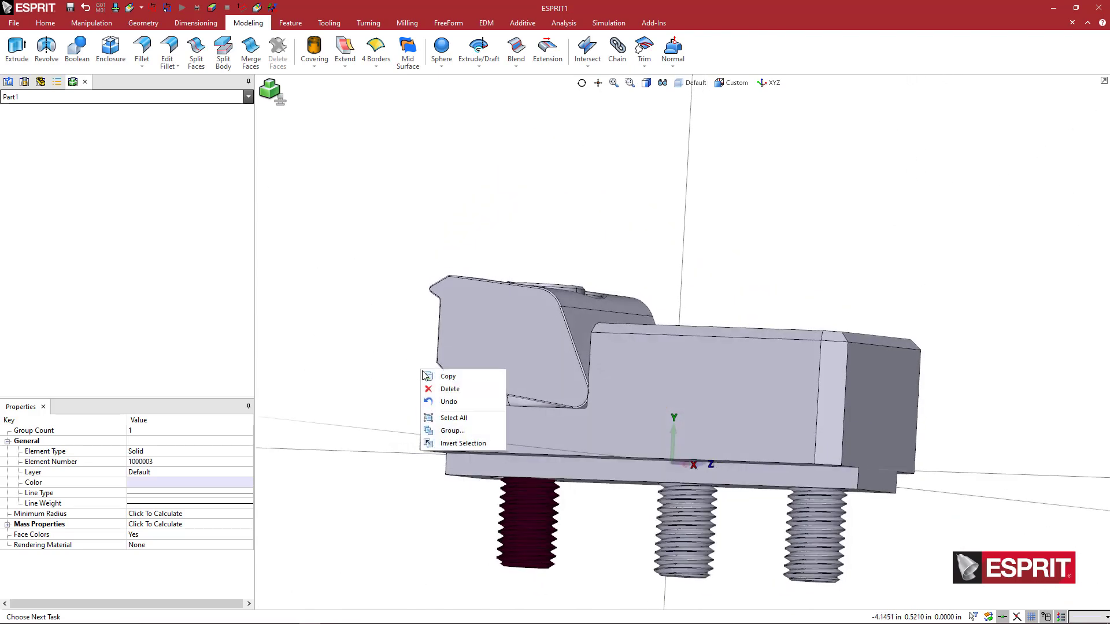
left_click(449, 389)
mouse_move(532, 289)
middle_mouse_down()
mouse_move(540, 265)
mouse_move(541, 311)
mouse_move(541, 274)
middle_mouse_up()
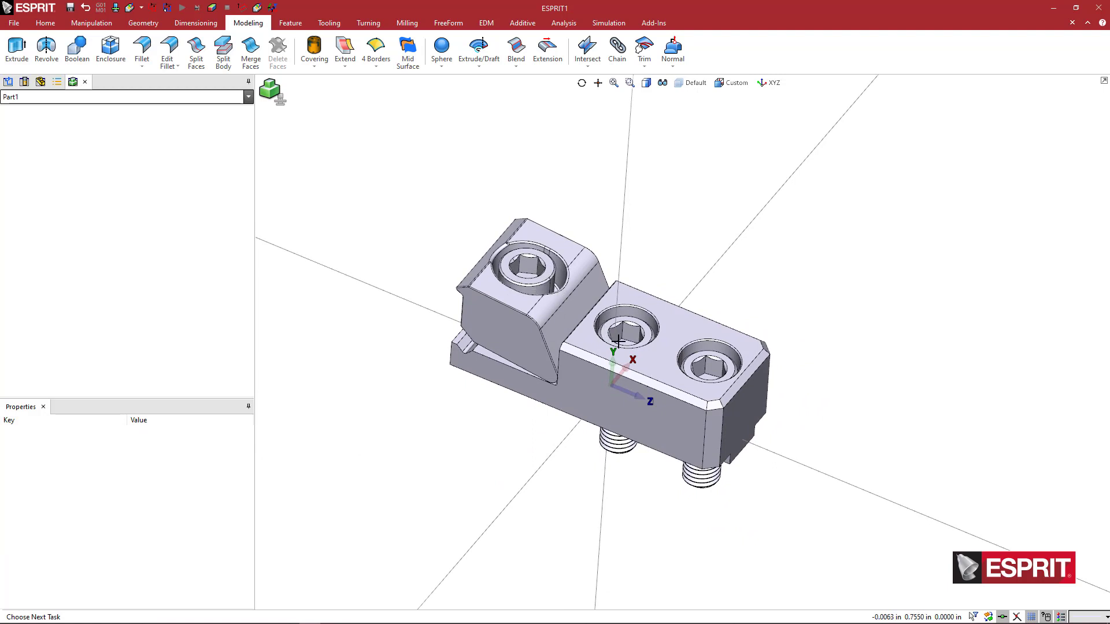
- Split the first body screw at its head rim edge
scroll(599, 310, "up", 2)
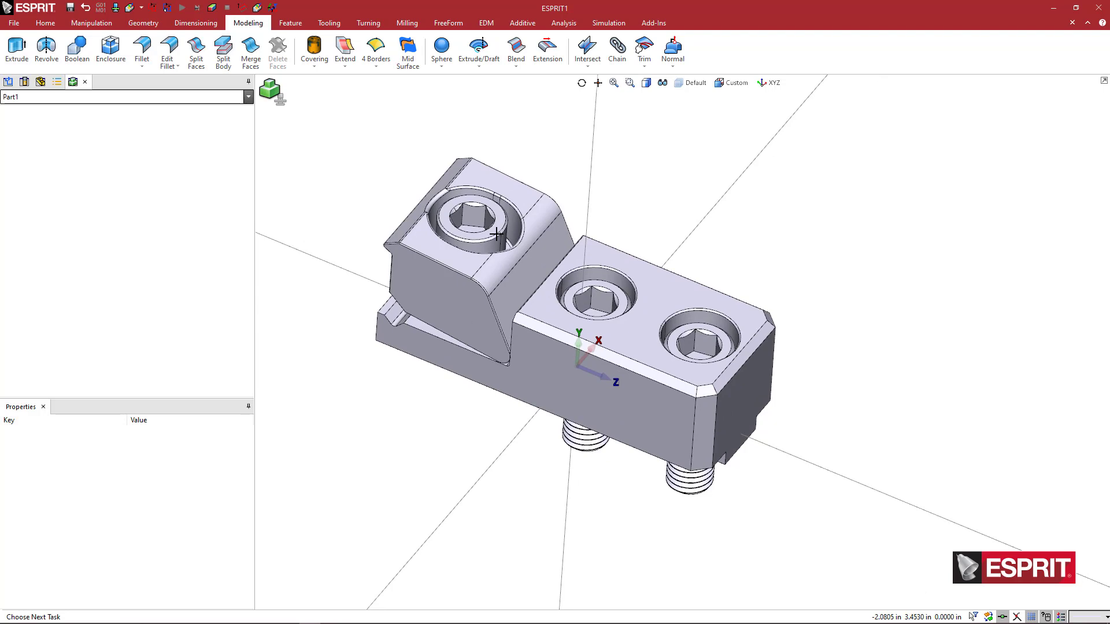
scroll(601, 305, "up", 2)
left_click(601, 300)
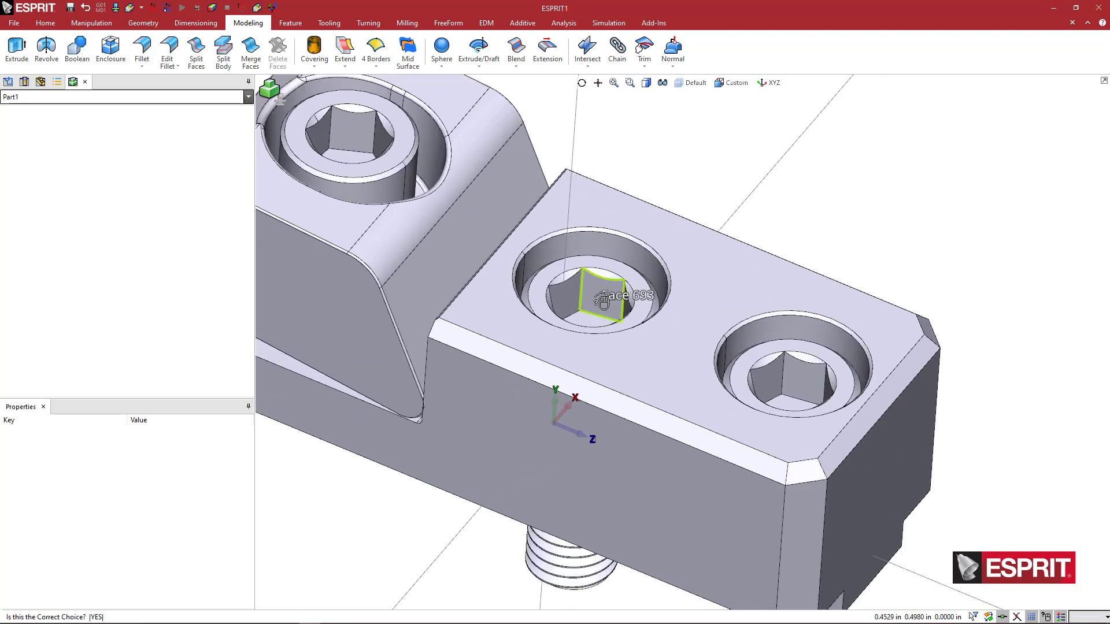
left_click(601, 300)
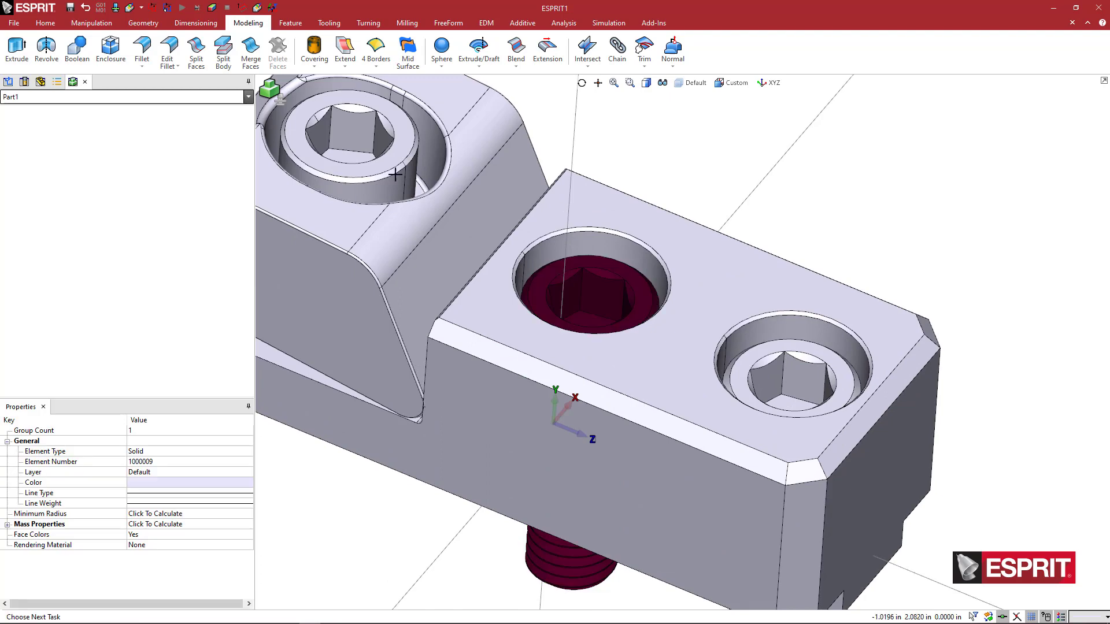
left_click(223, 52)
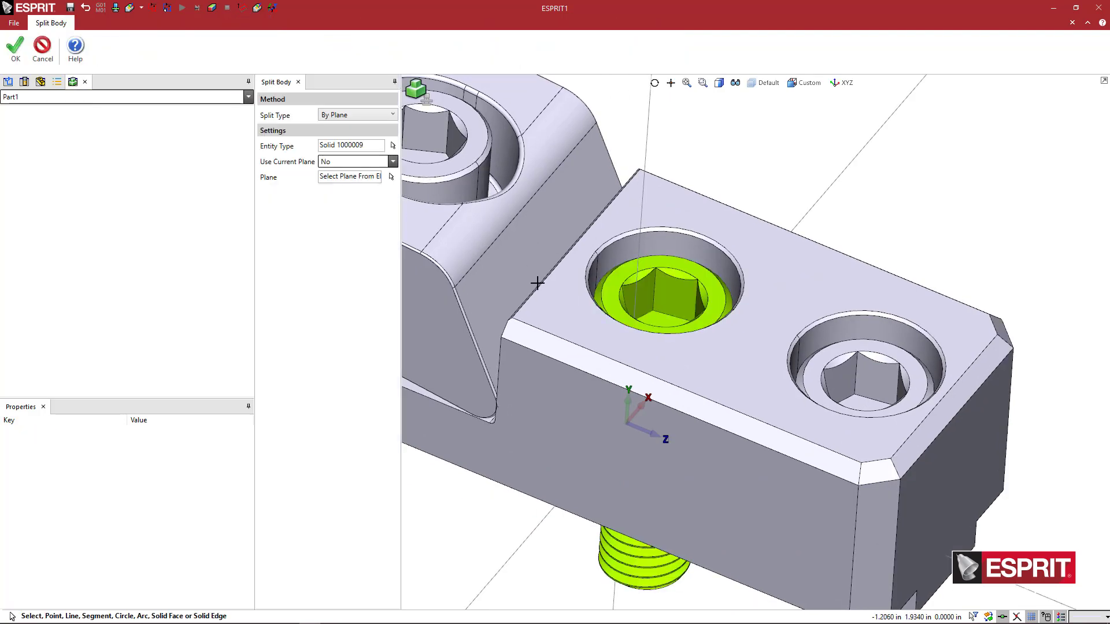
scroll(716, 295, "up", 5)
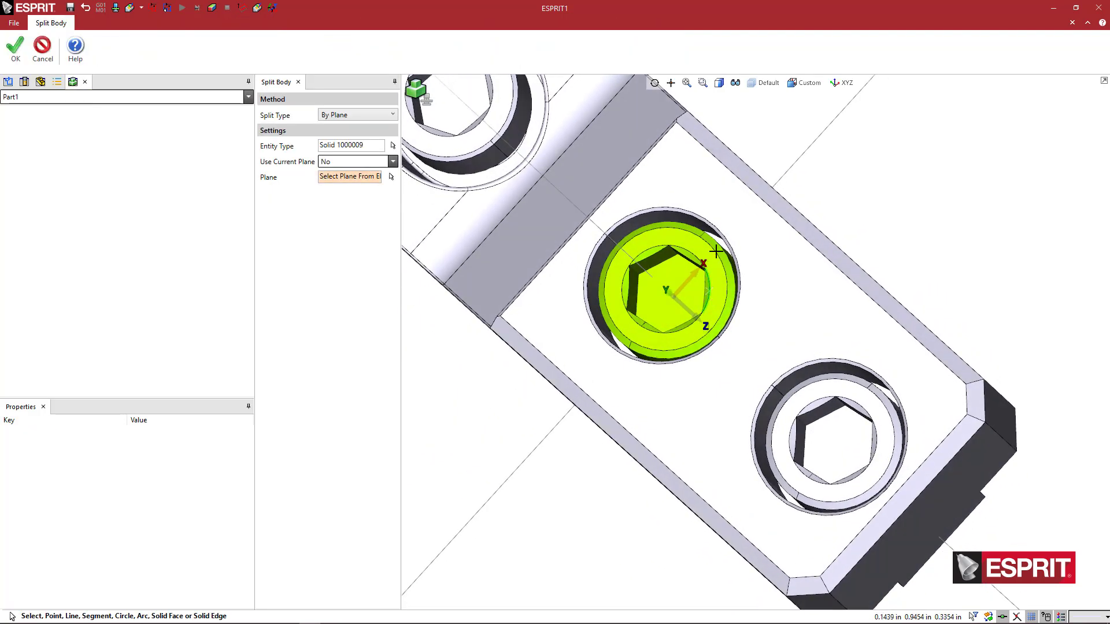
scroll(709, 261, "up", 3)
scroll(734, 264, "up", 3)
scroll(747, 268, "up", 2)
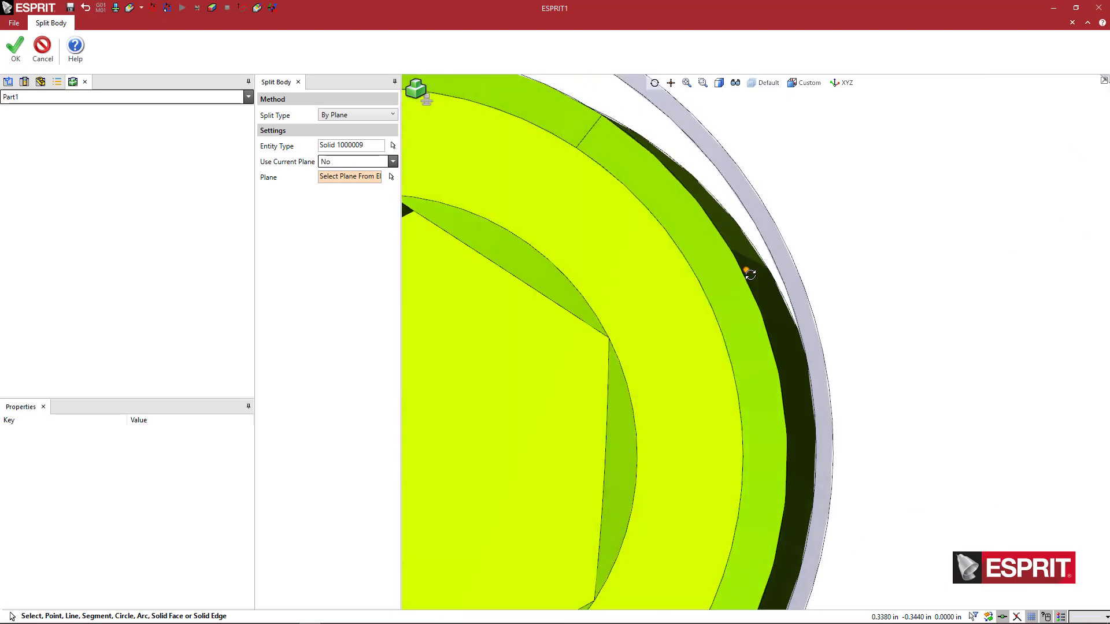
left_click(624, 213)
left_click(15, 51)
- Split the second body screw at its head rim edge
scroll(579, 285, "down", 5)
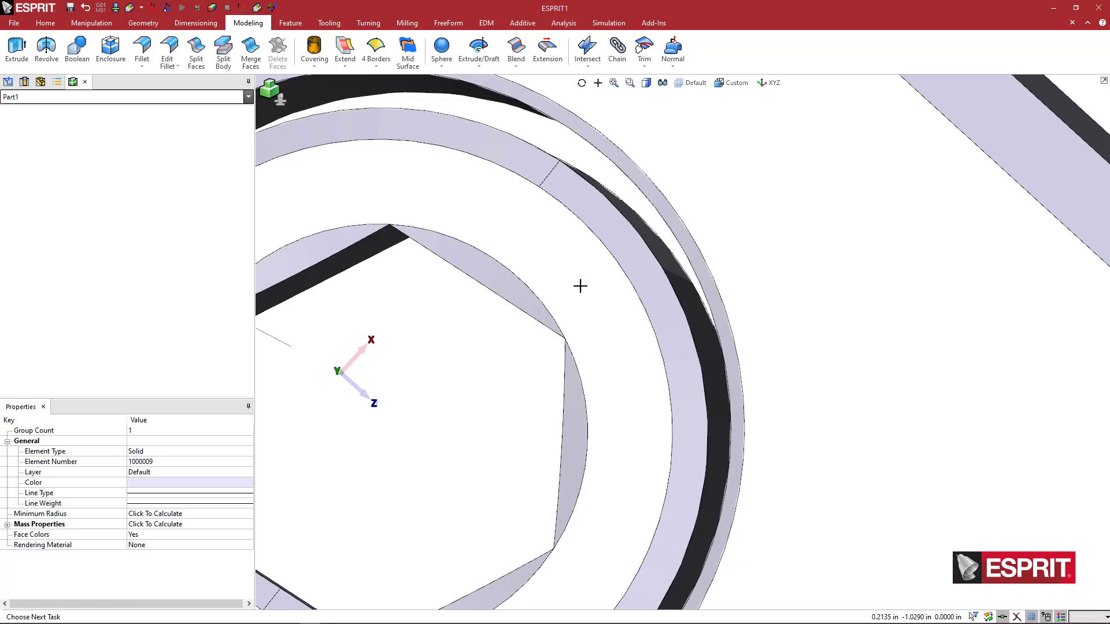
scroll(712, 440, "up", 2)
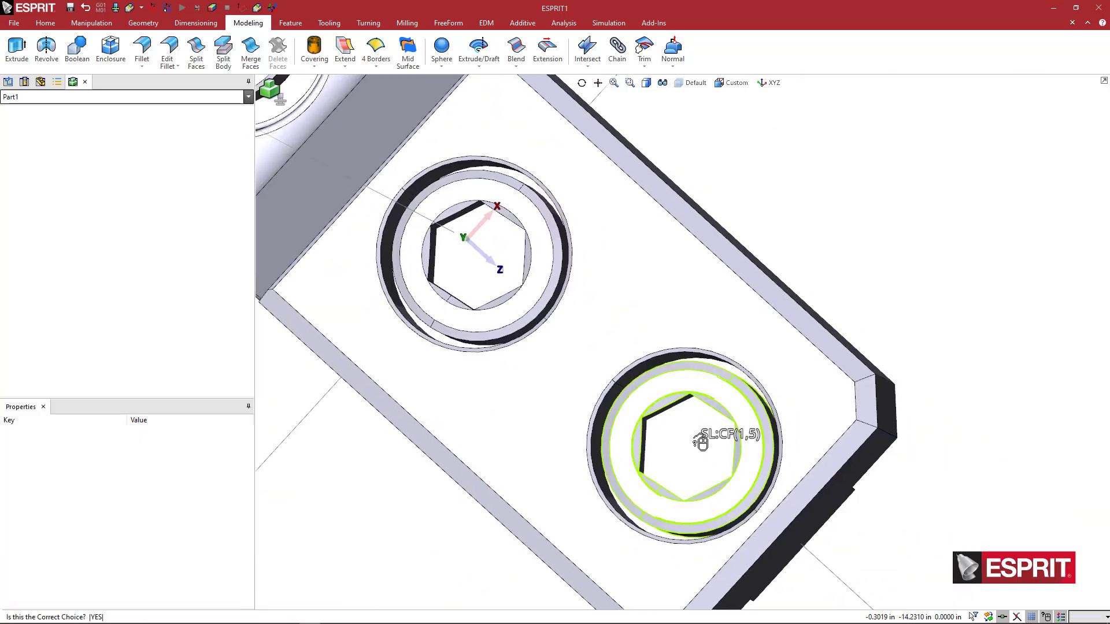
left_click(696, 437)
left_click(223, 51)
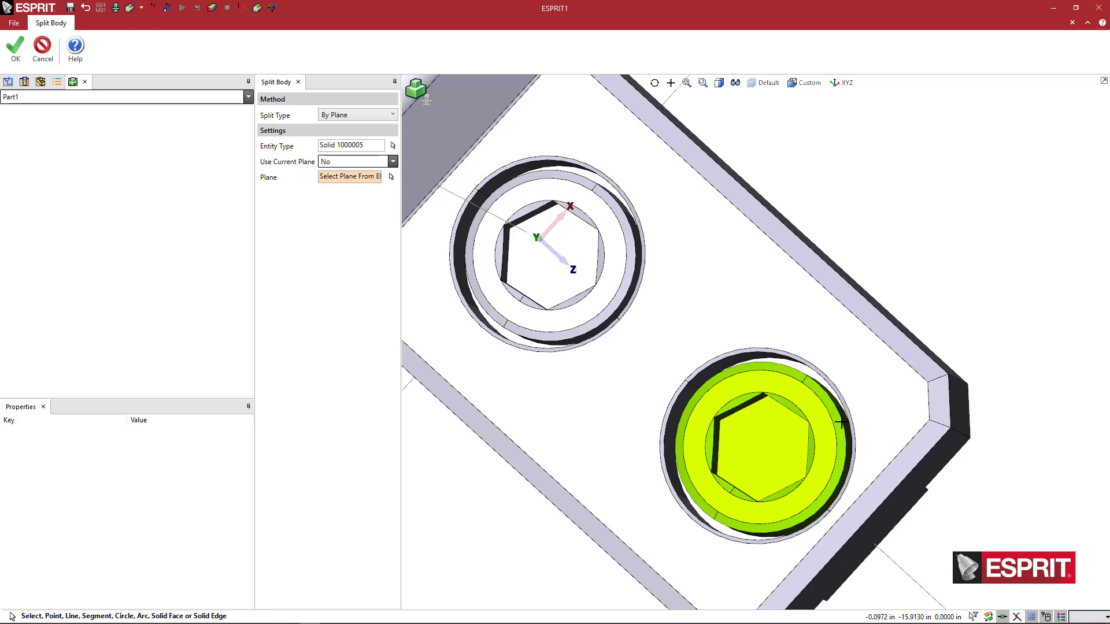
scroll(840, 424, "up", 6)
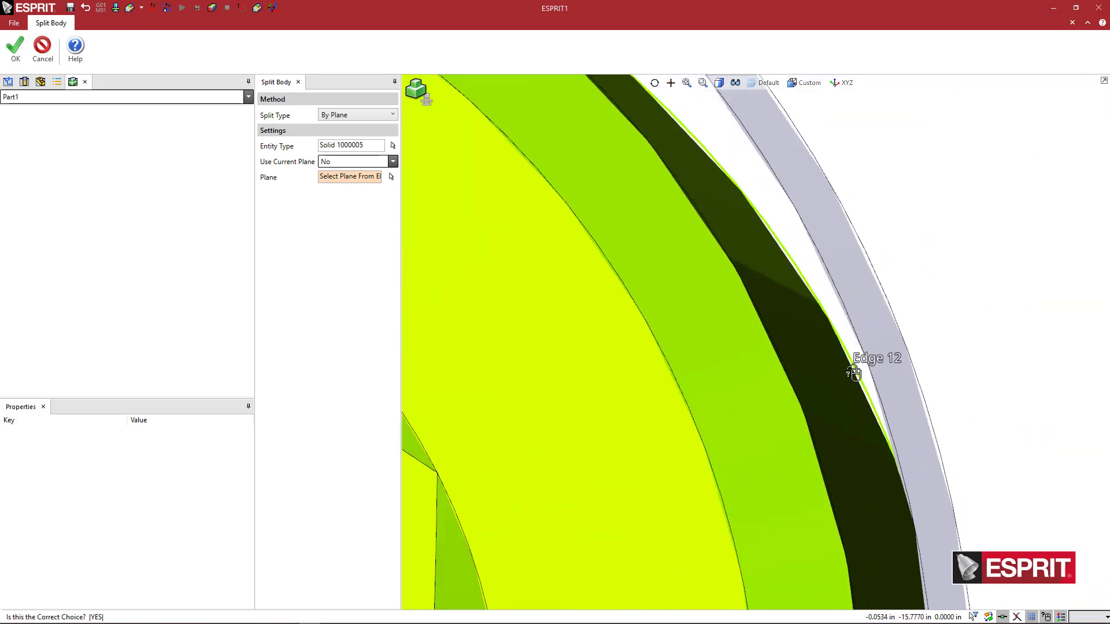
left_click(854, 372)
left_click(16, 49)
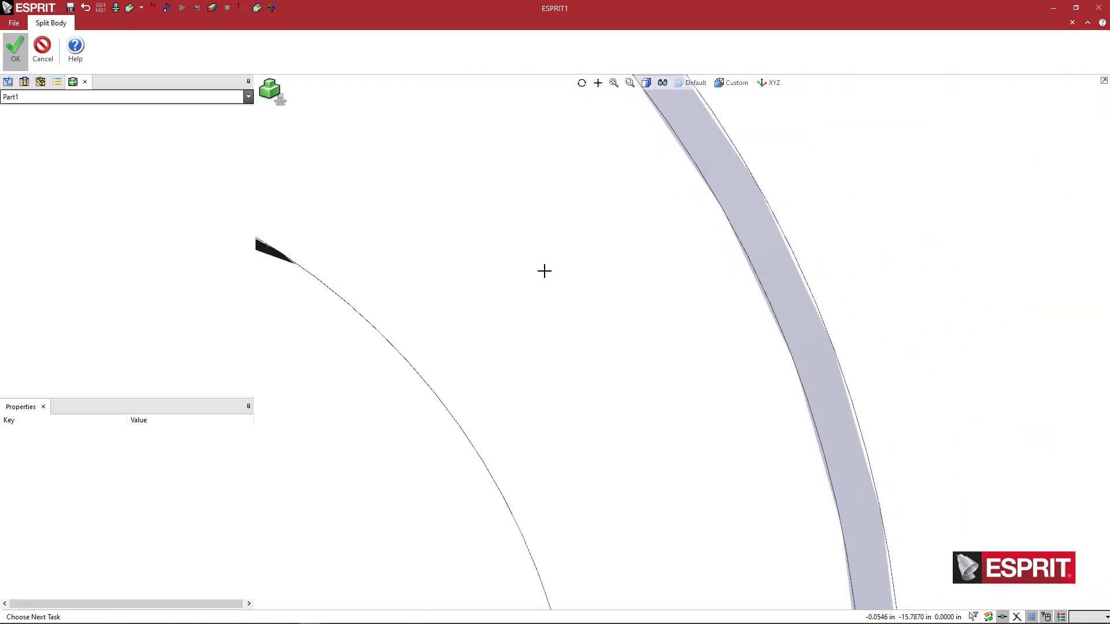
- Delete both threaded screw shanks below the clamp body
scroll(544, 271, "down", 8)
key("ctrl+t")
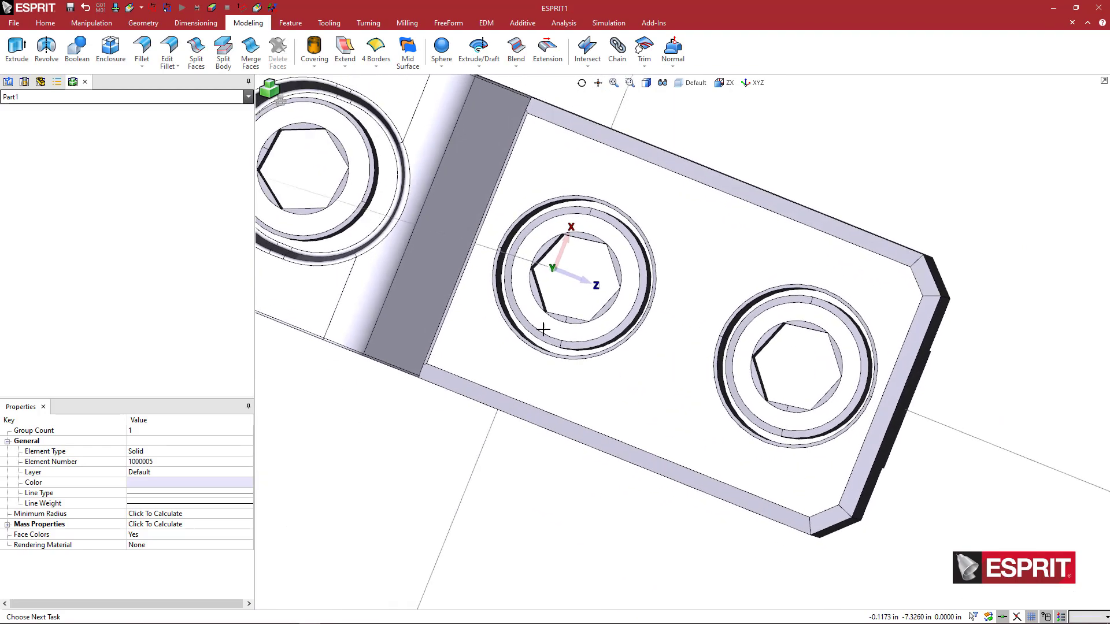
middle_click_drag(524, 493, 521, 441)
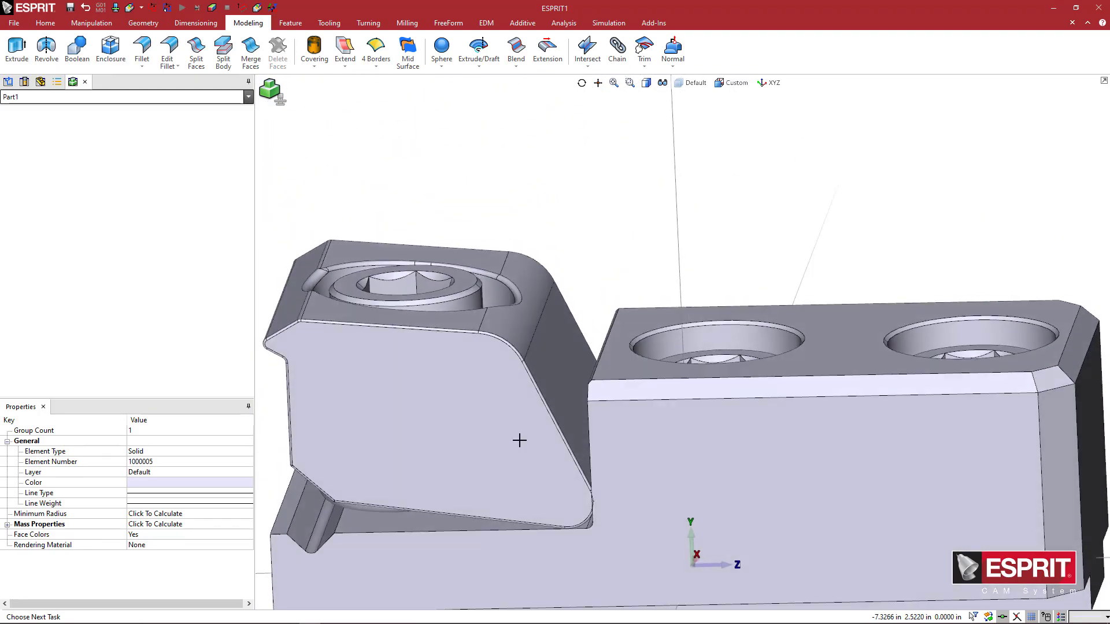
scroll(521, 441, "down", 3)
key("Delete")
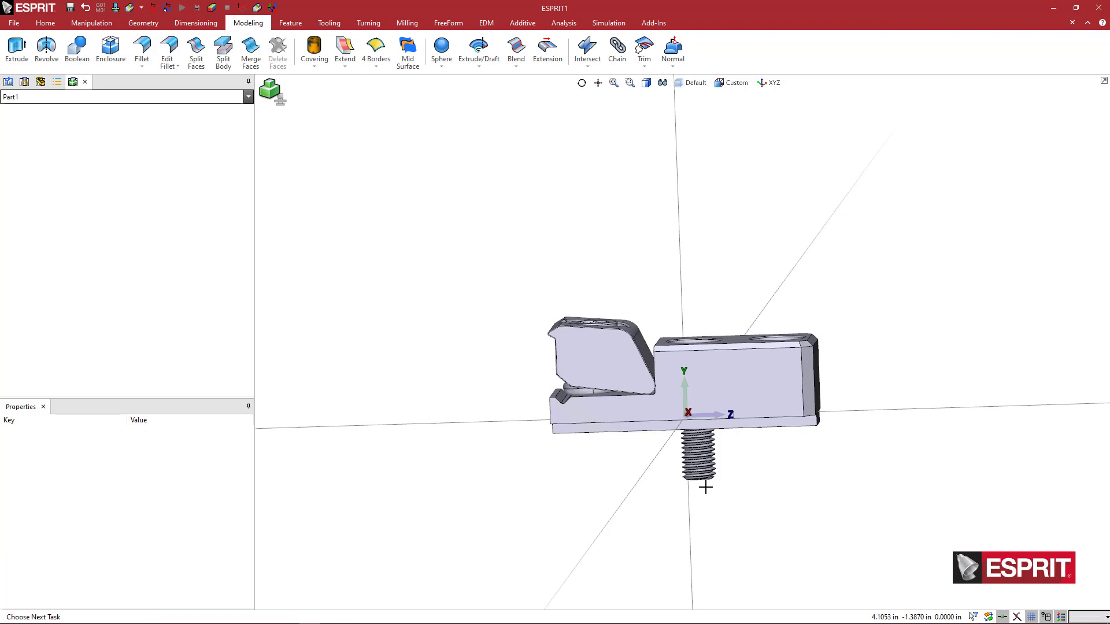
right_click(711, 487)
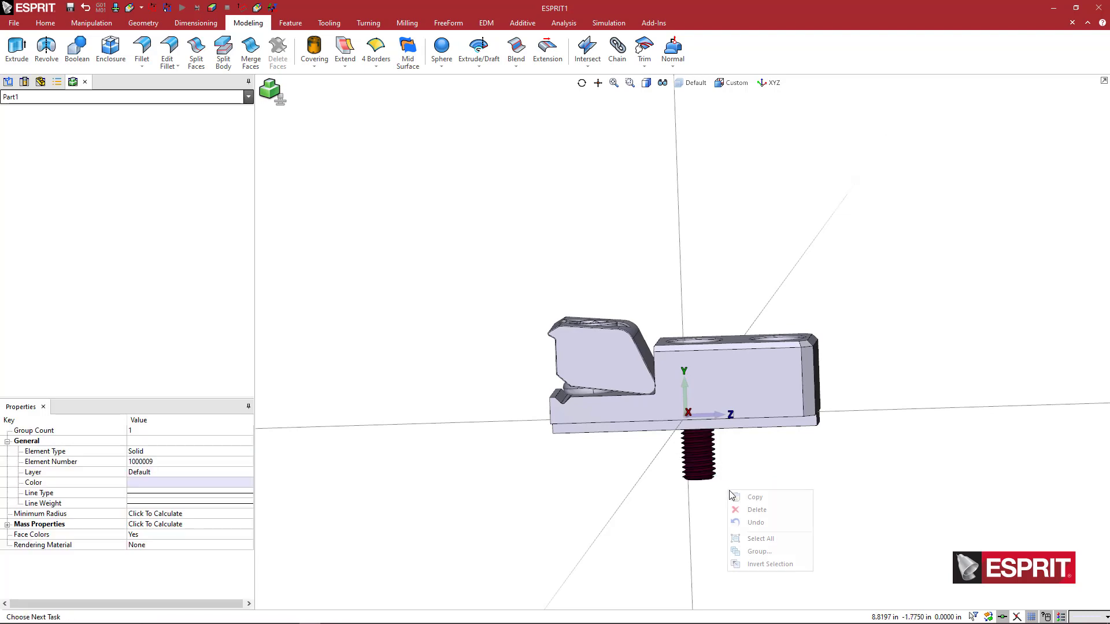
left_click(746, 506)
middle_click_drag(649, 265, 677, 280)
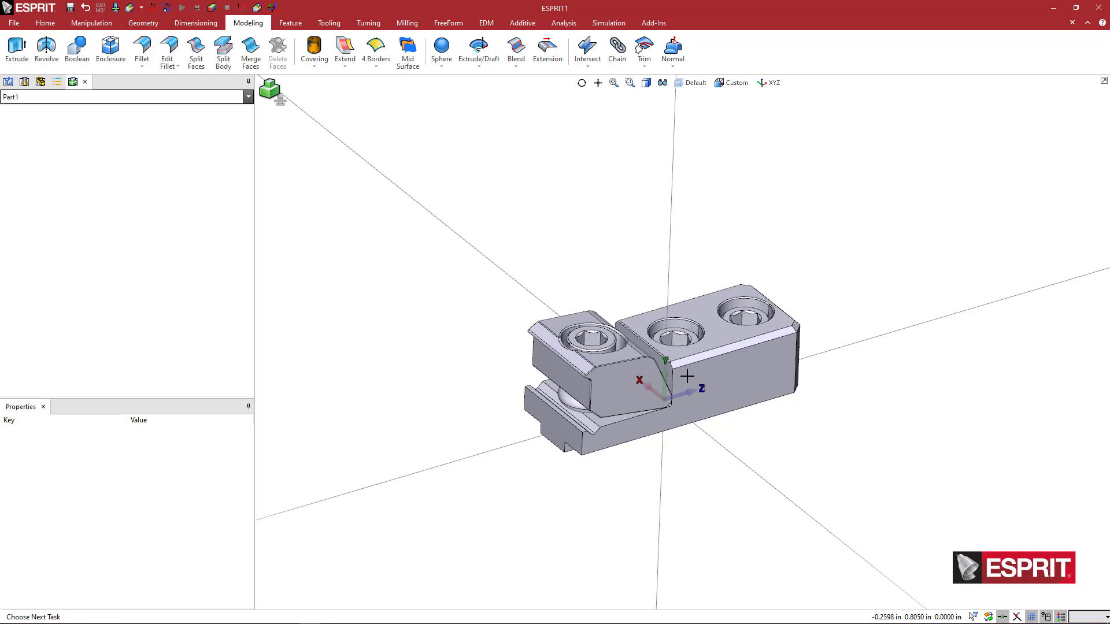
- Set the whole clamp body solid's Color property to dark grey
left_click(747, 371)
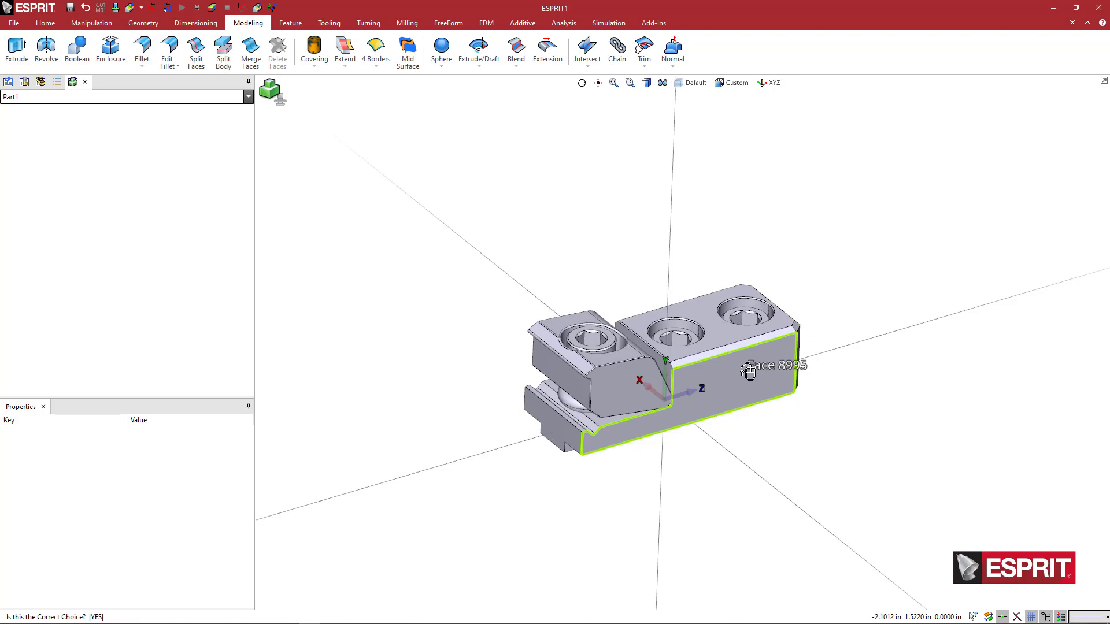
right_click(746, 370)
left_click(709, 365)
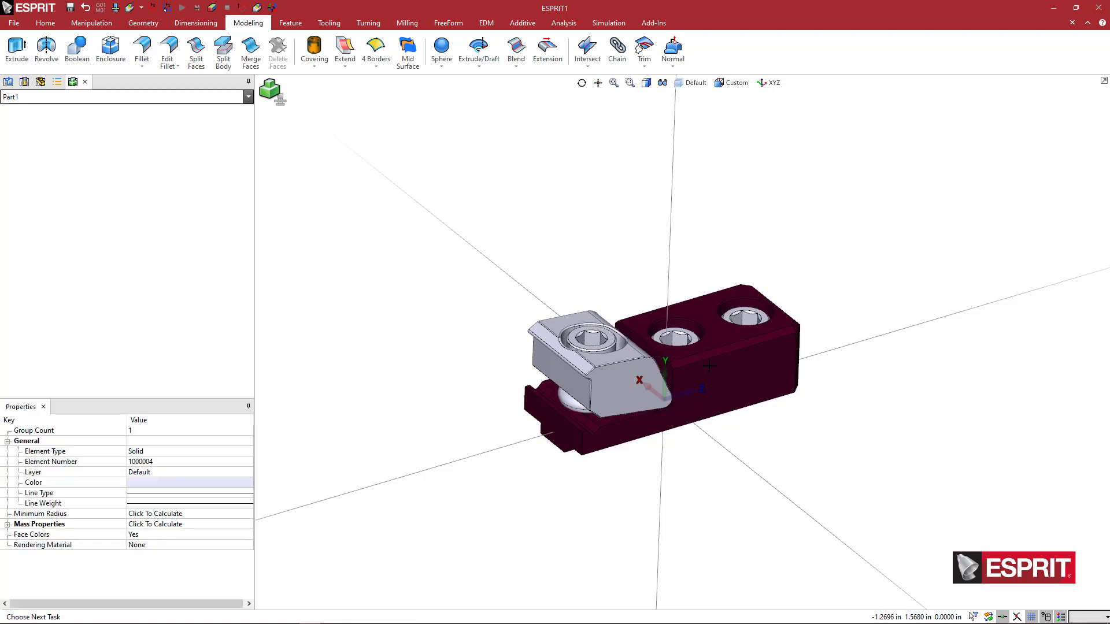
left_click(220, 483)
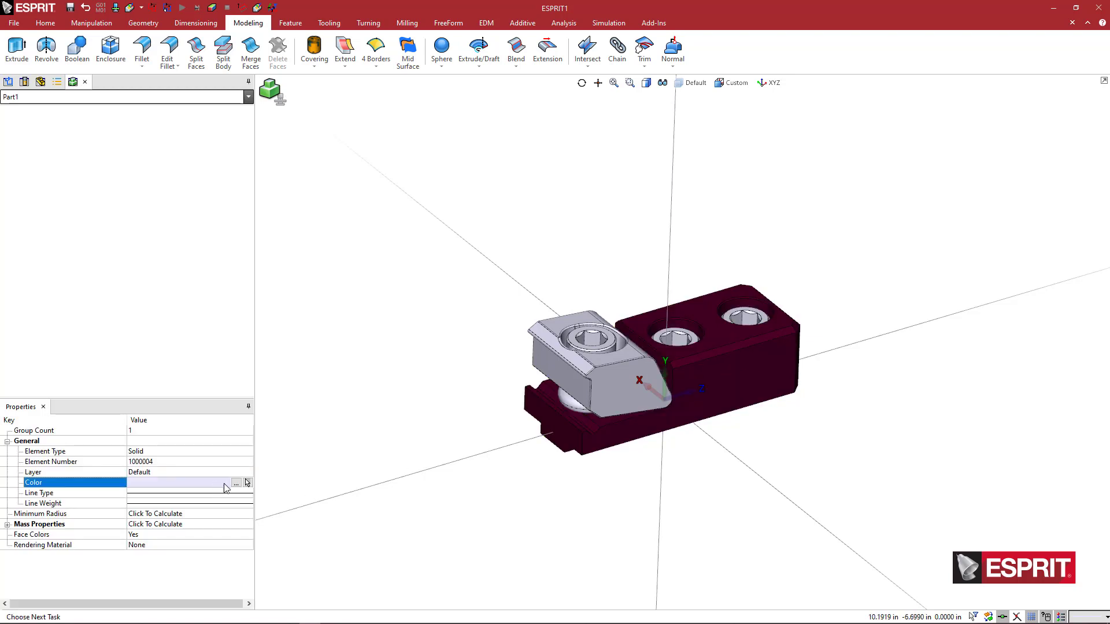
left_click(236, 483)
left_click(546, 315)
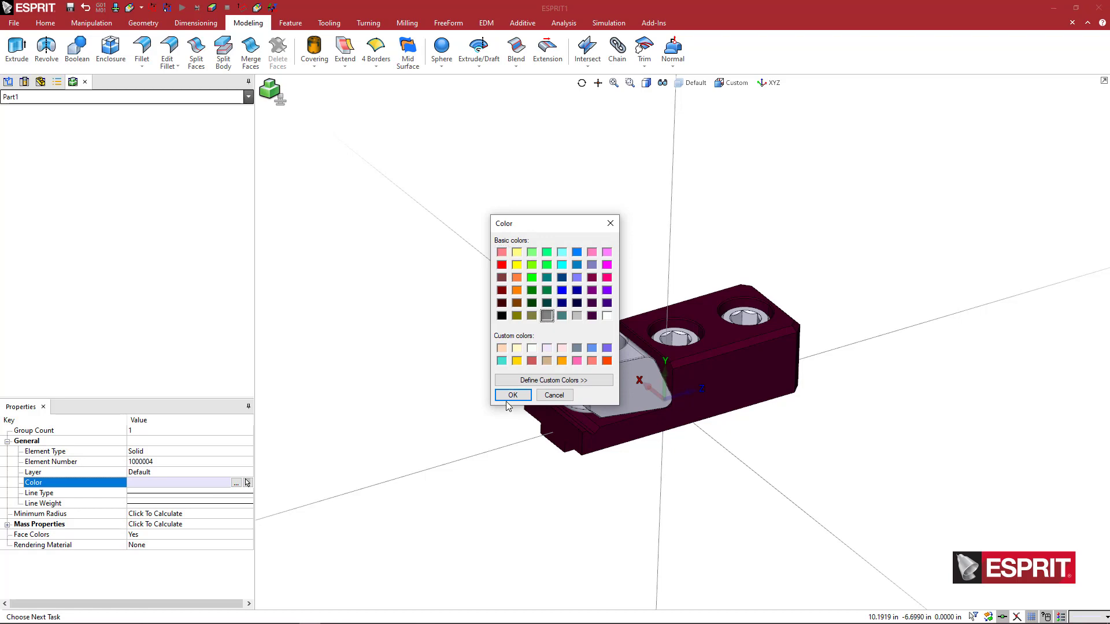
left_click(510, 396)
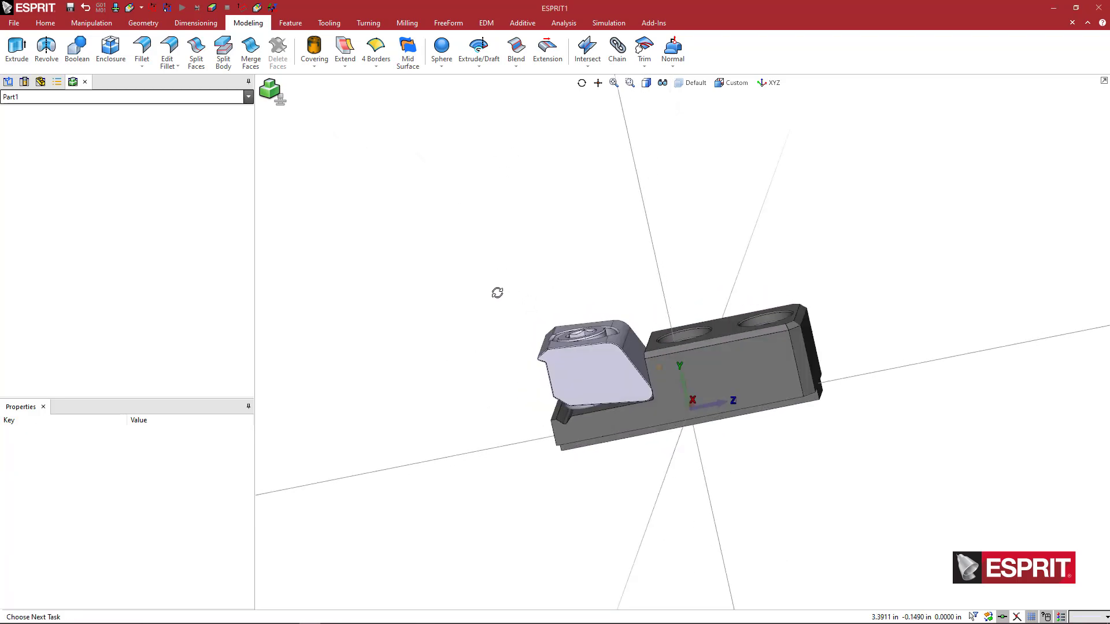
middle_click_drag(497, 293, 527, 302)
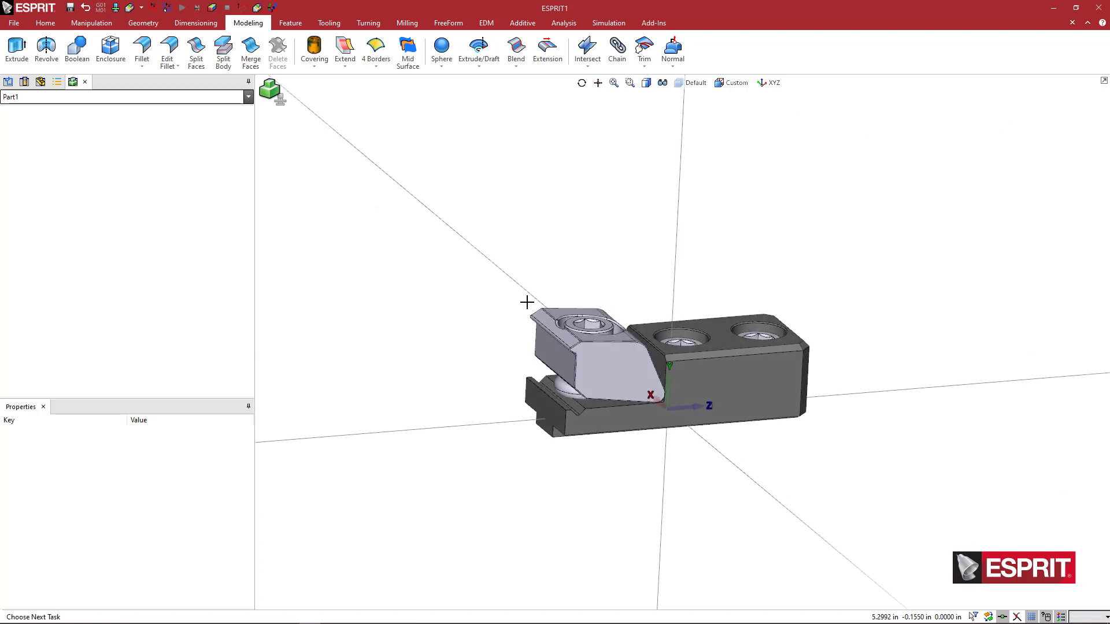
middle_click_drag(631, 407, 733, 451)
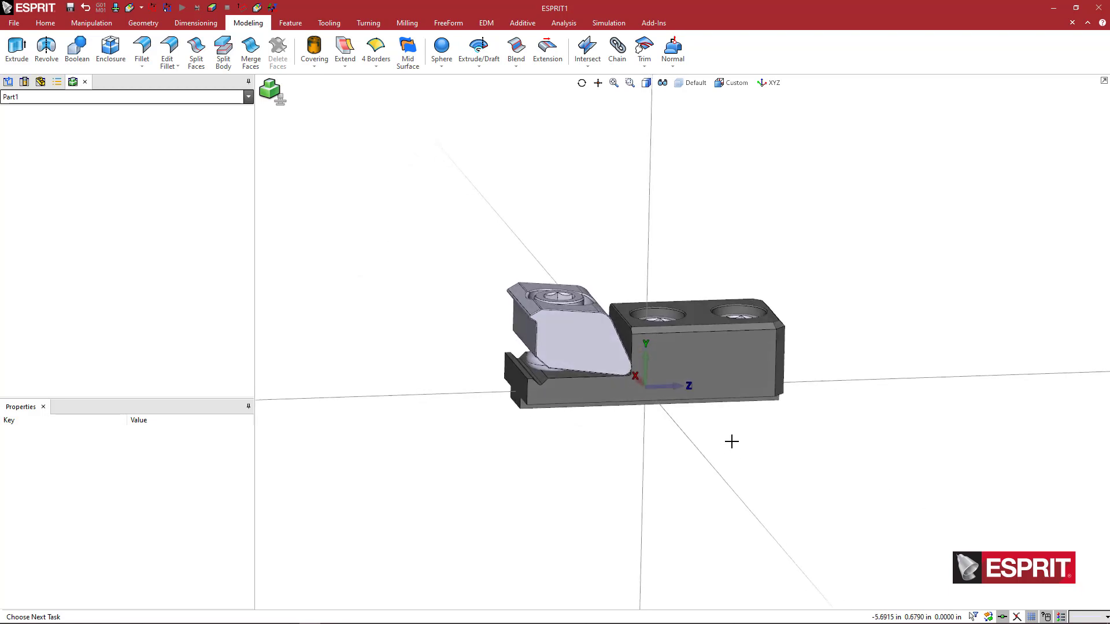
middle_click_drag(737, 437, 682, 376)
- Align the clamp's bottom face to global Z, reapplying Align Z to flip it
left_click(687, 379)
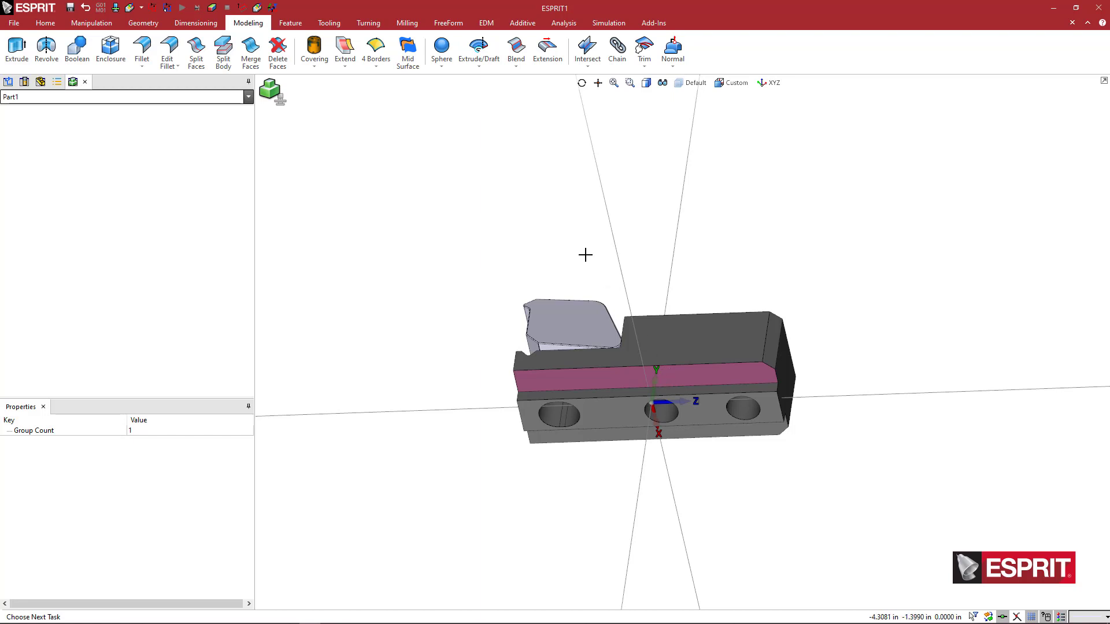
left_click(45, 23)
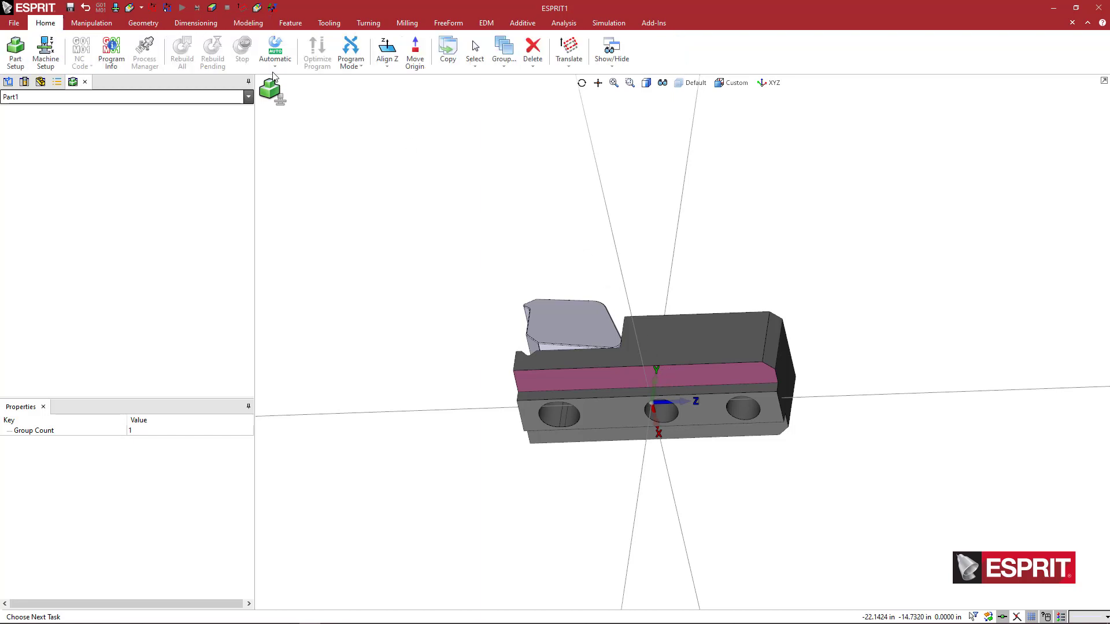
scroll(691, 448, "up", 3)
left_click(689, 414)
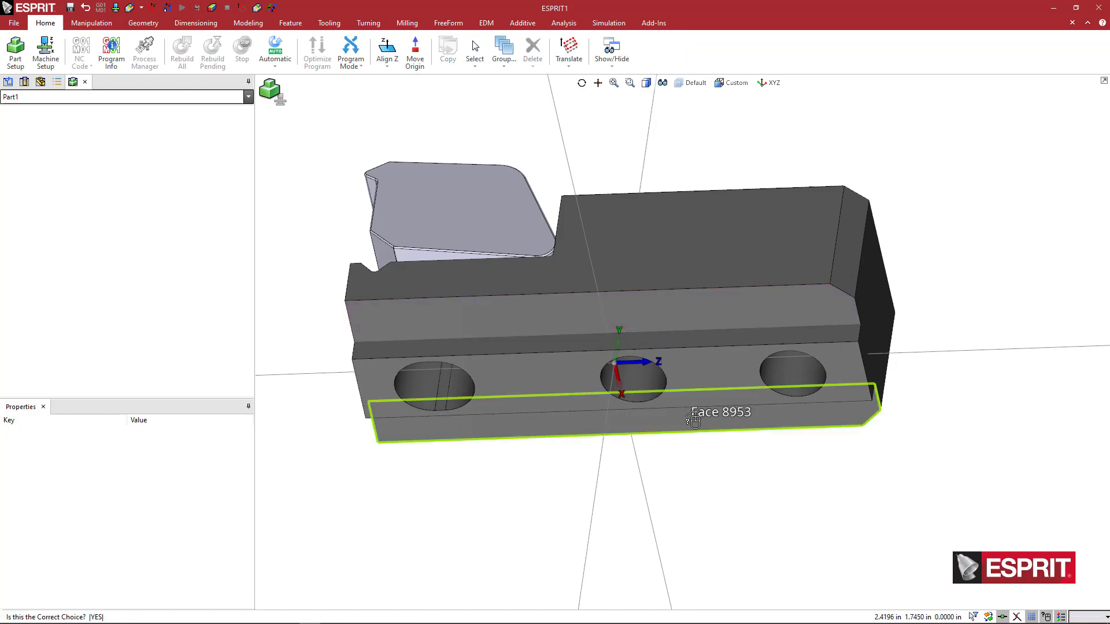
left_click(683, 317)
left_click(707, 414)
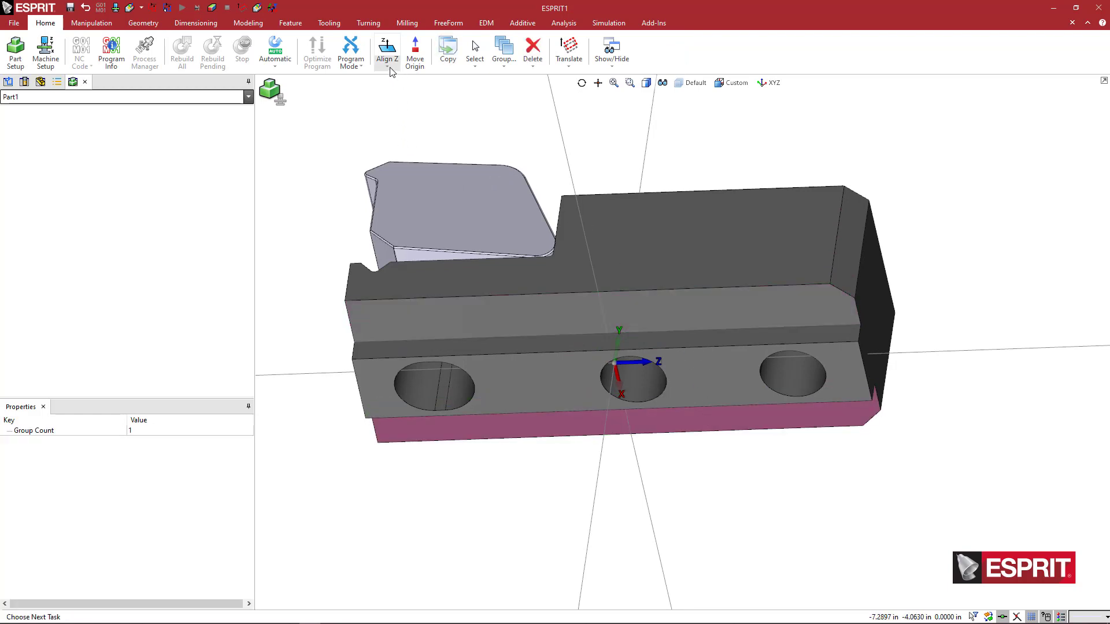
left_click(387, 49)
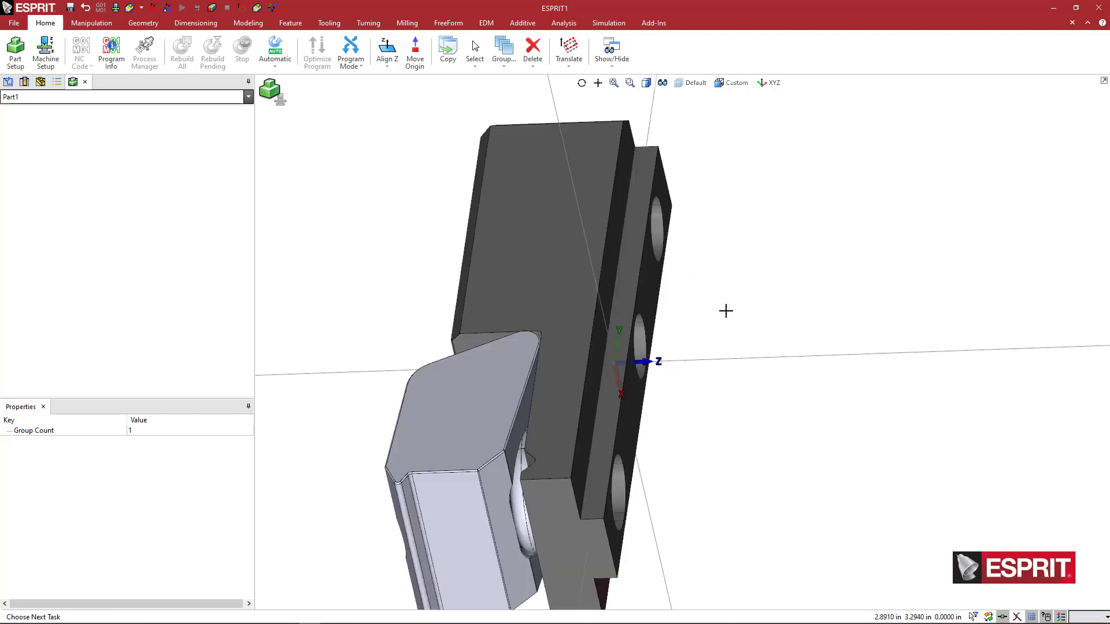
middle_click_drag(725, 311, 732, 312)
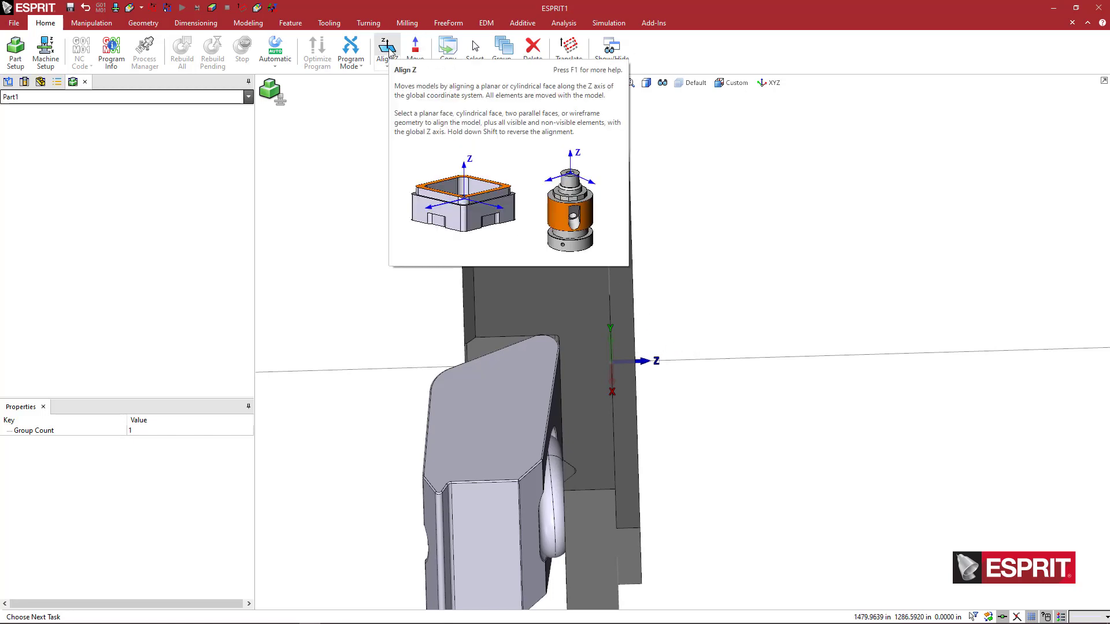
left_click(387, 51)
middle_click_drag(693, 290, 587, 311)
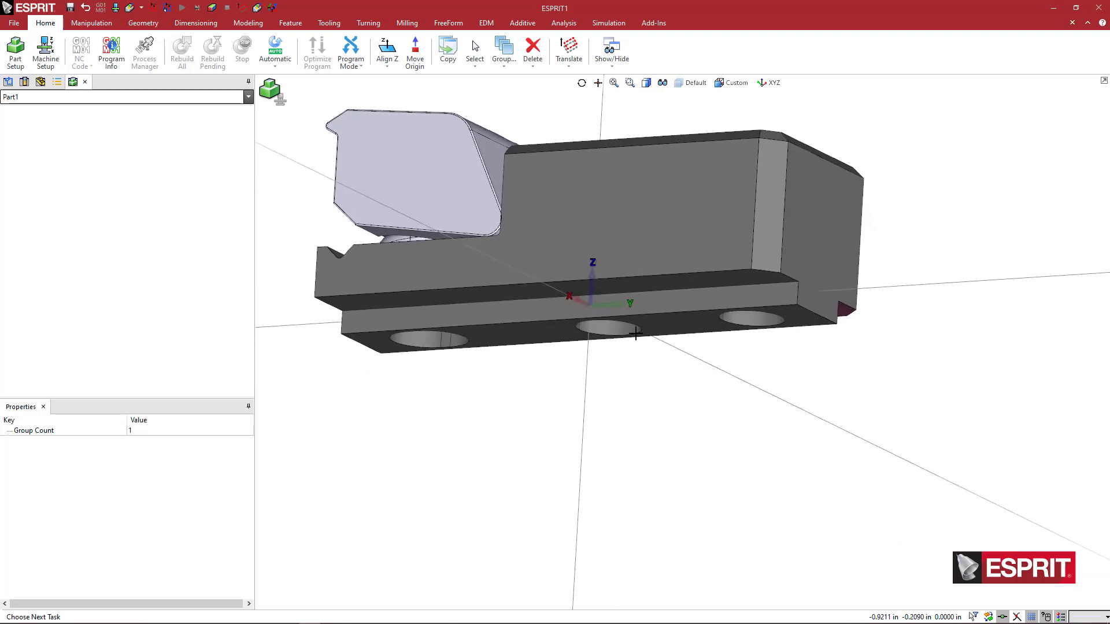
- Apply Align Z using the bottom face of the clamp's middle underside hole
middle_click_drag(653, 392, 668, 496)
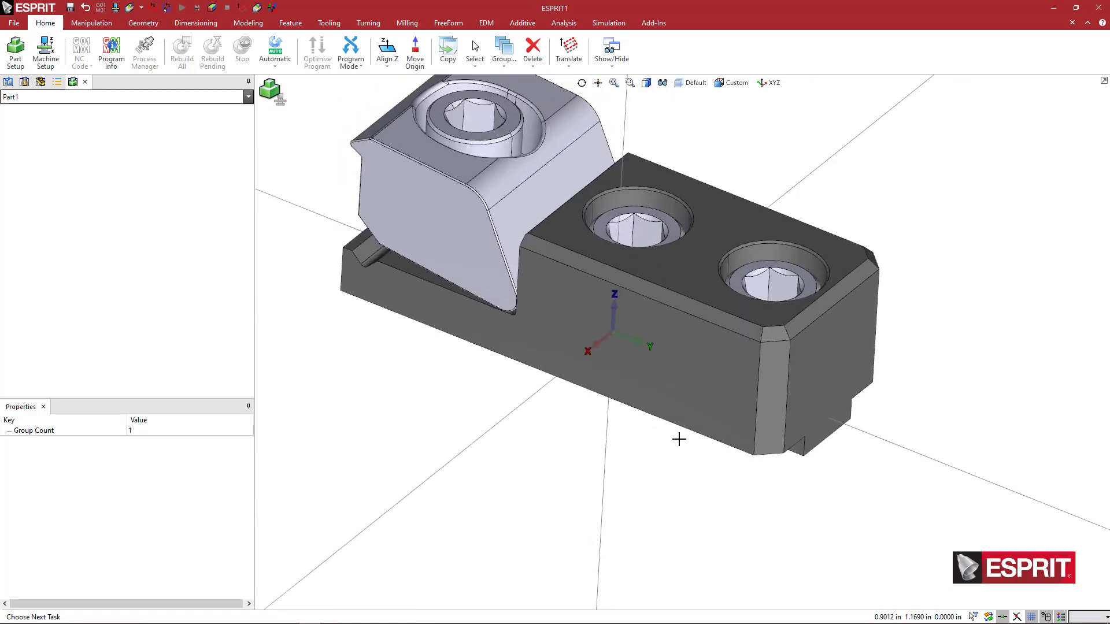
scroll(664, 422, "up", 5)
middle_click_drag(709, 491, 818, 184)
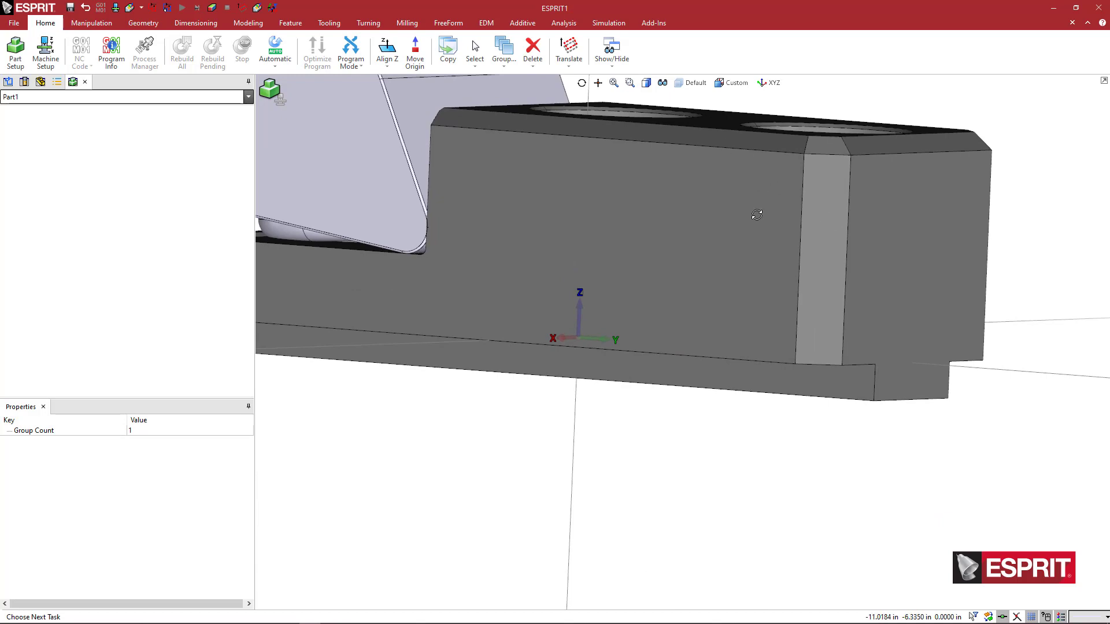
middle_click_drag(756, 214, 742, 307)
scroll(755, 364, "down", 3)
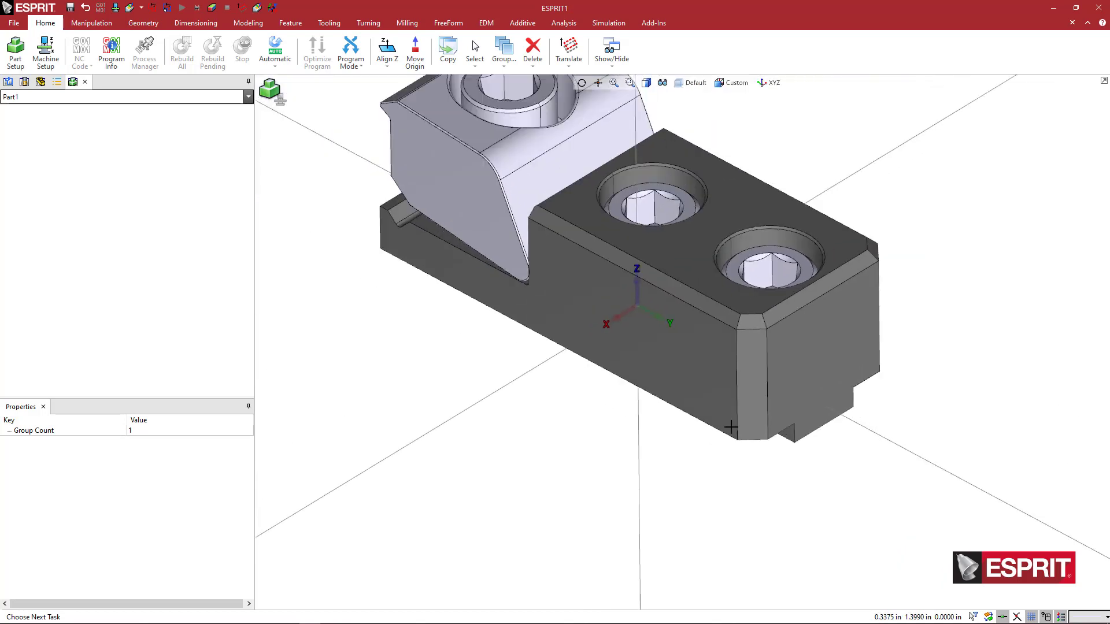
middle_click_drag(689, 469, 724, 360)
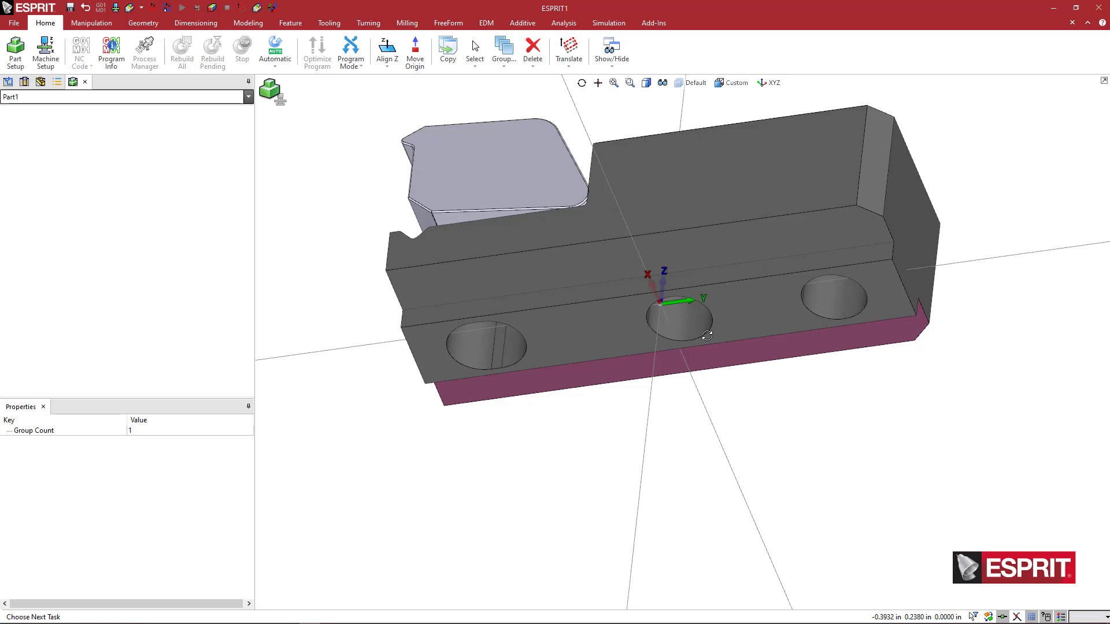
middle_click_drag(707, 335, 705, 336)
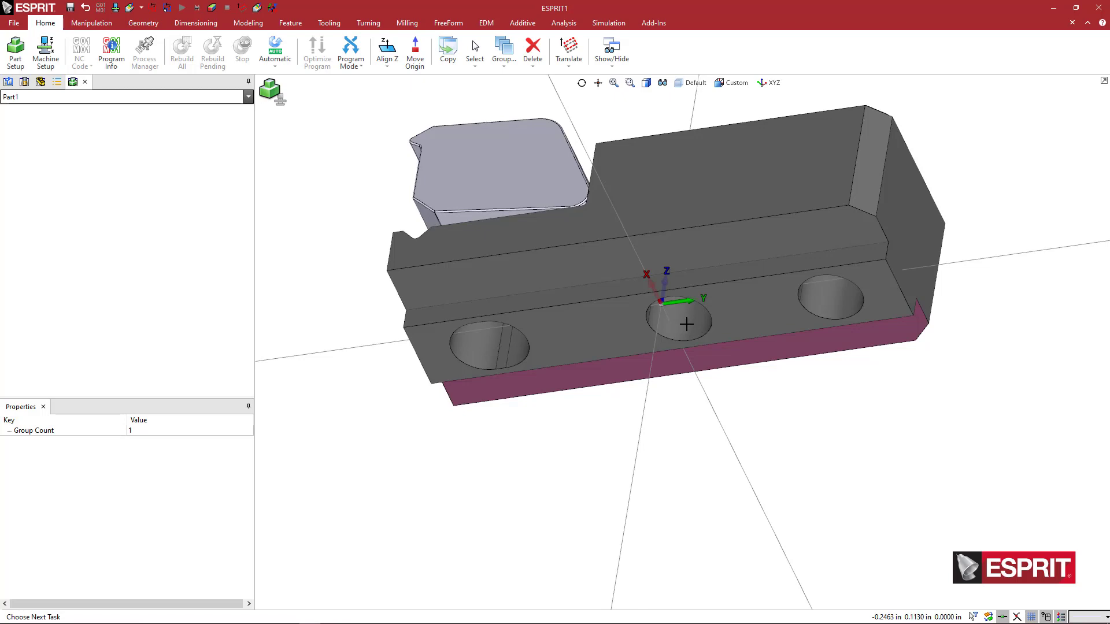
left_click(686, 325)
mouse_move(703, 354)
middle_mouse_down()
mouse_move(695, 419)
mouse_move(693, 366)
middle_mouse_up()
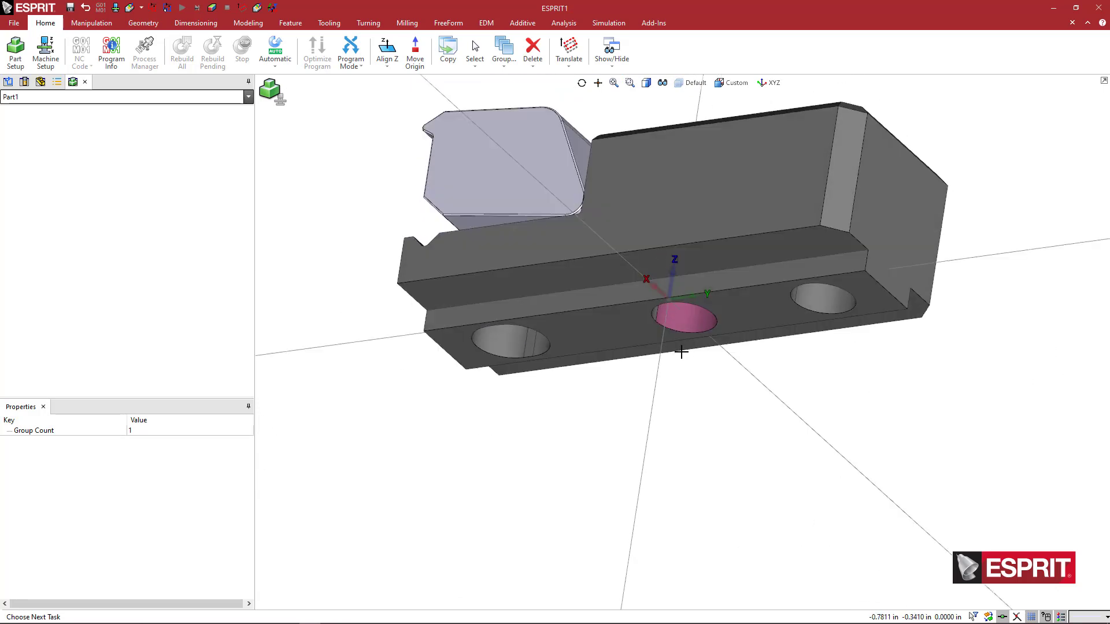
left_click(393, 54)
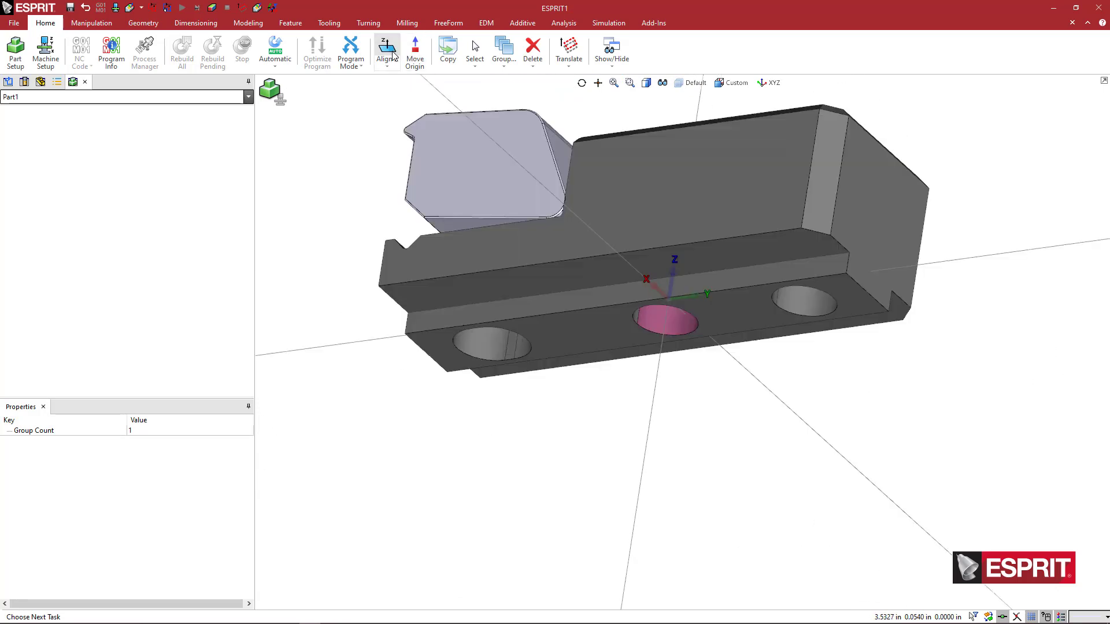
middle_click_drag(624, 347, 649, 373)
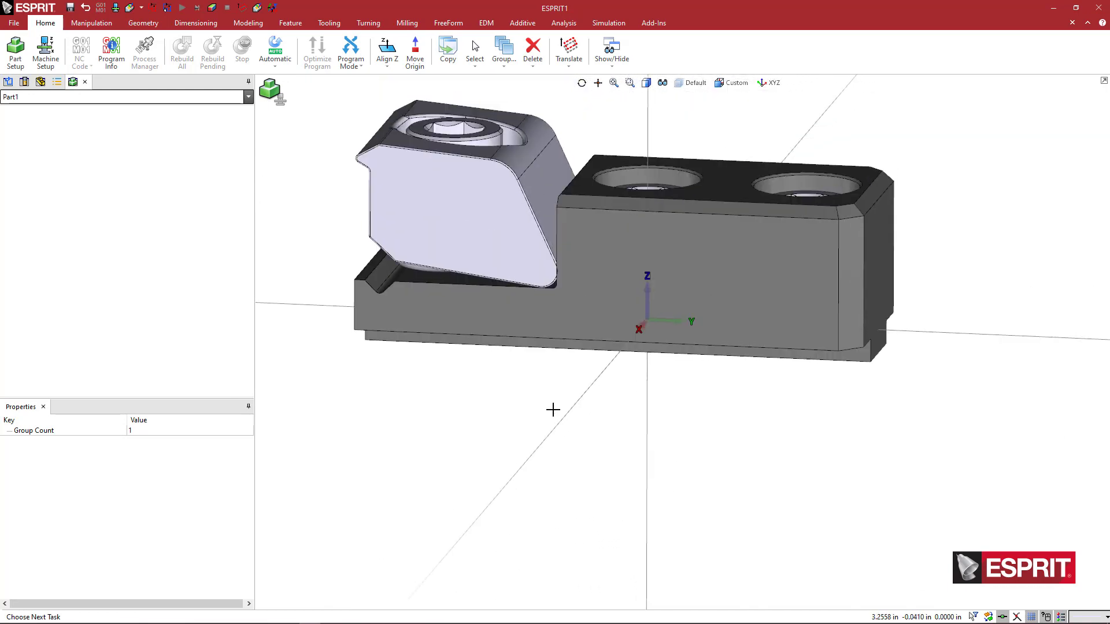
left_click(532, 397)
mouse_move(535, 397)
middle_mouse_down()
mouse_move(566, 377)
mouse_move(562, 407)
mouse_move(559, 376)
mouse_move(532, 391)
mouse_move(525, 401)
mouse_move(536, 408)
middle_mouse_up()
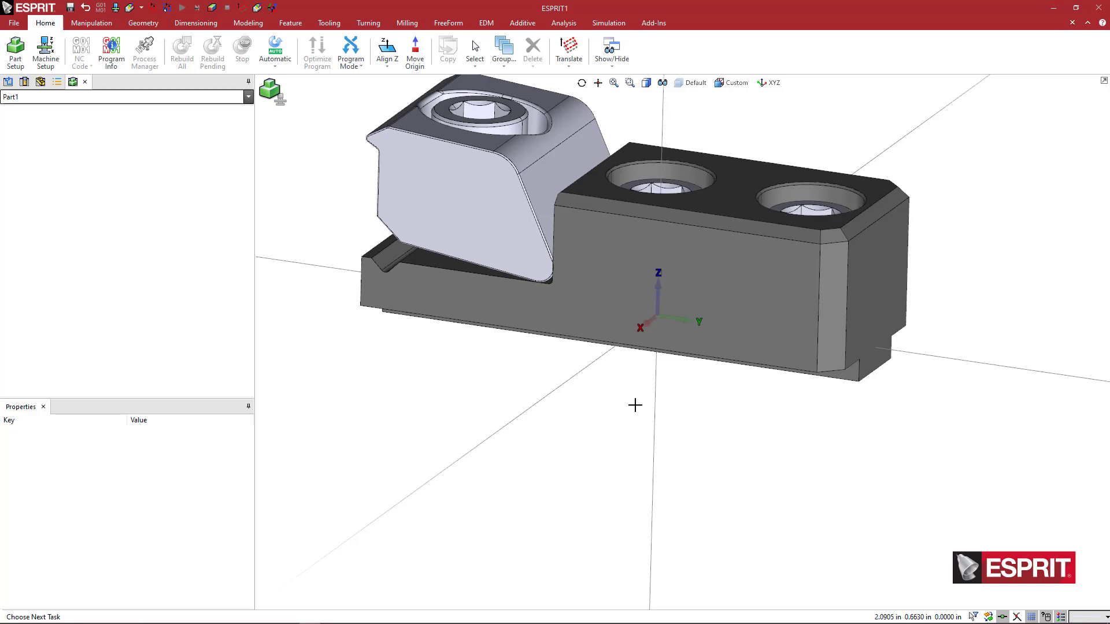
middle_click_drag(641, 423, 747, 446)
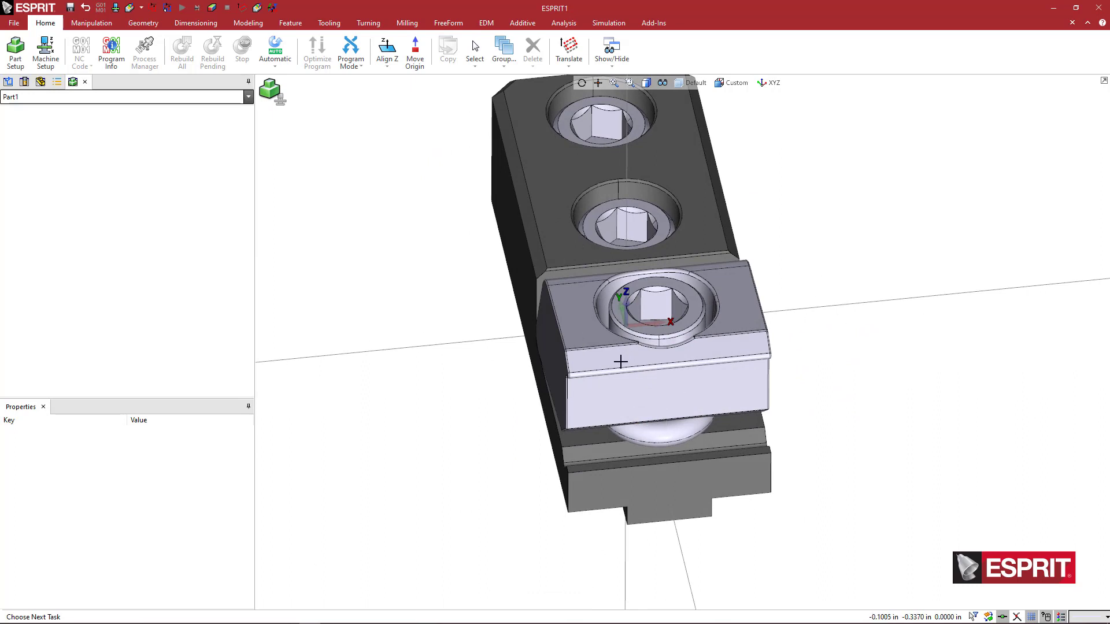
scroll(568, 420, "down", 2)
middle_click_drag(568, 420, 561, 448)
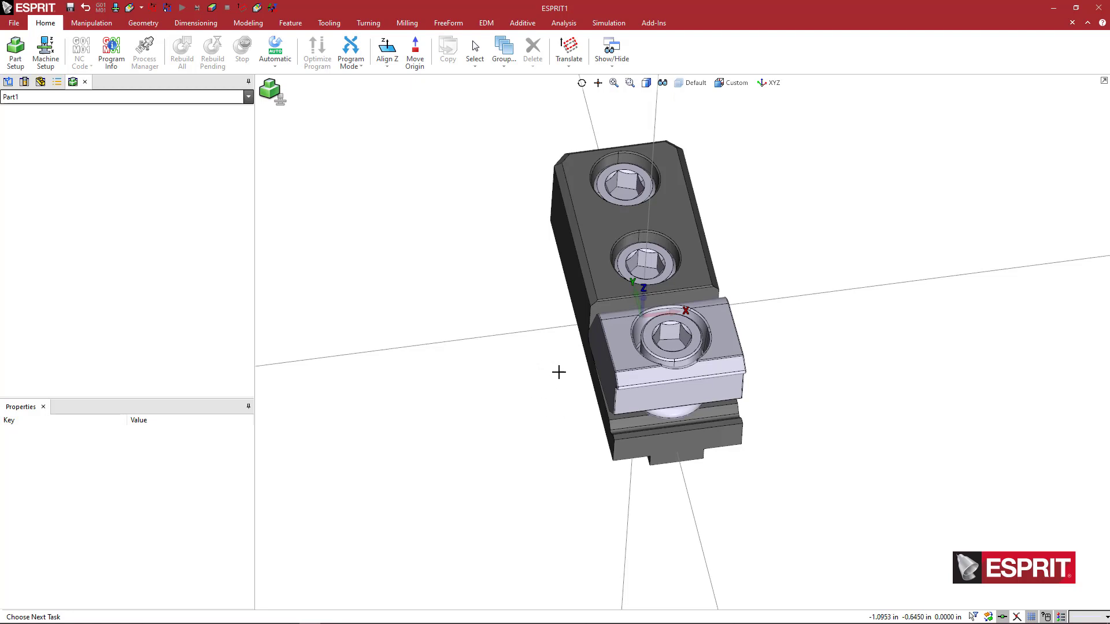
- Select all six solids of the clamp
key("ctrl+a")
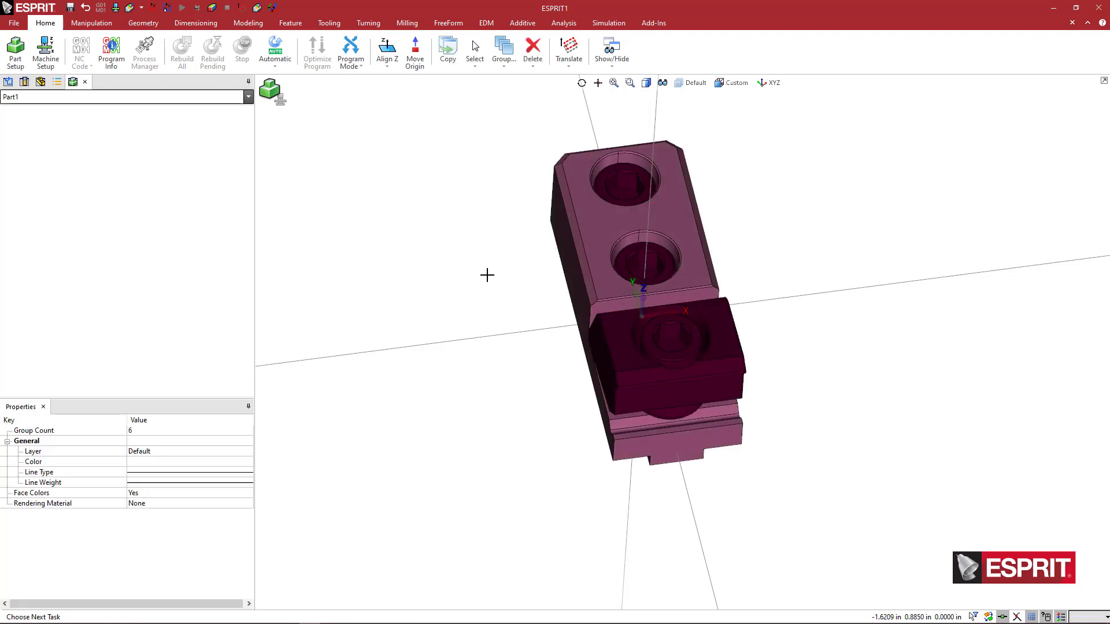
right_click(490, 281)
left_click(470, 238)
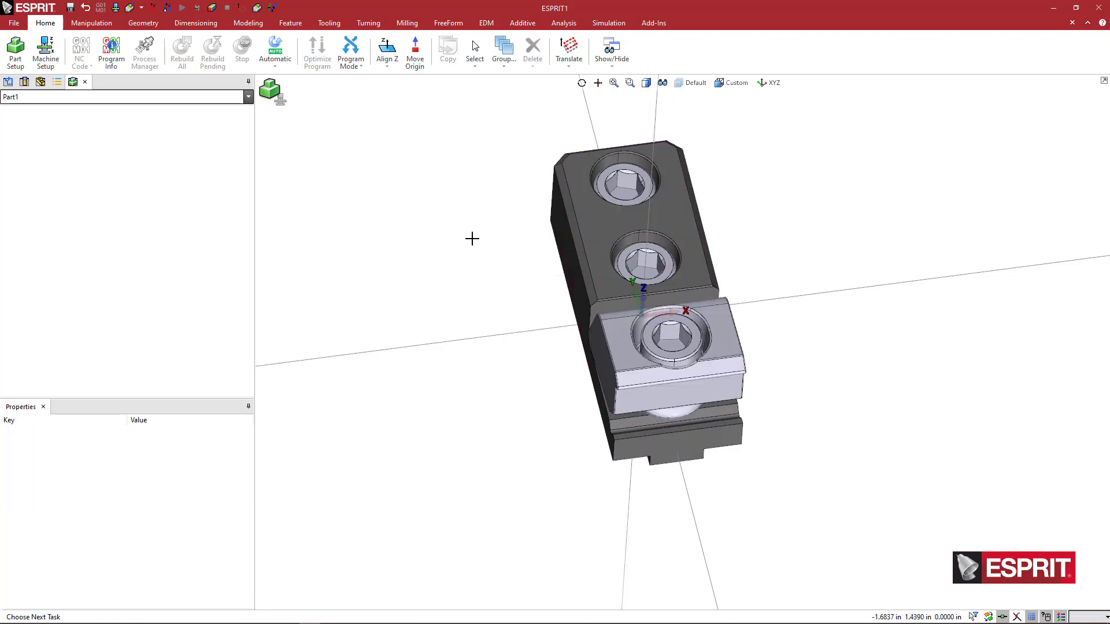
right_click(486, 247)
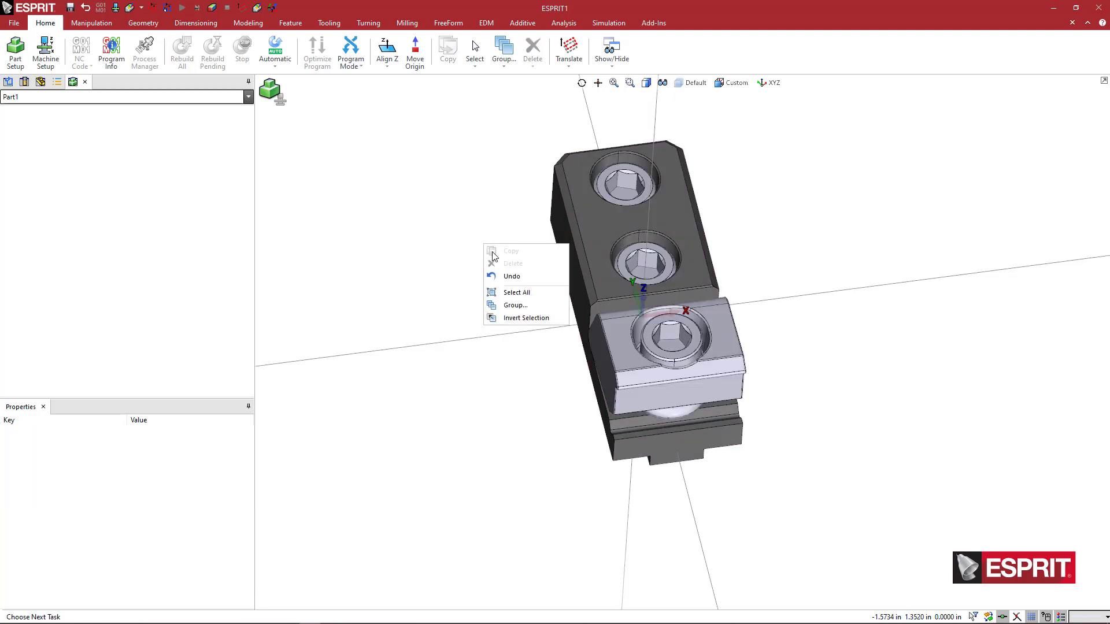
left_click(515, 296)
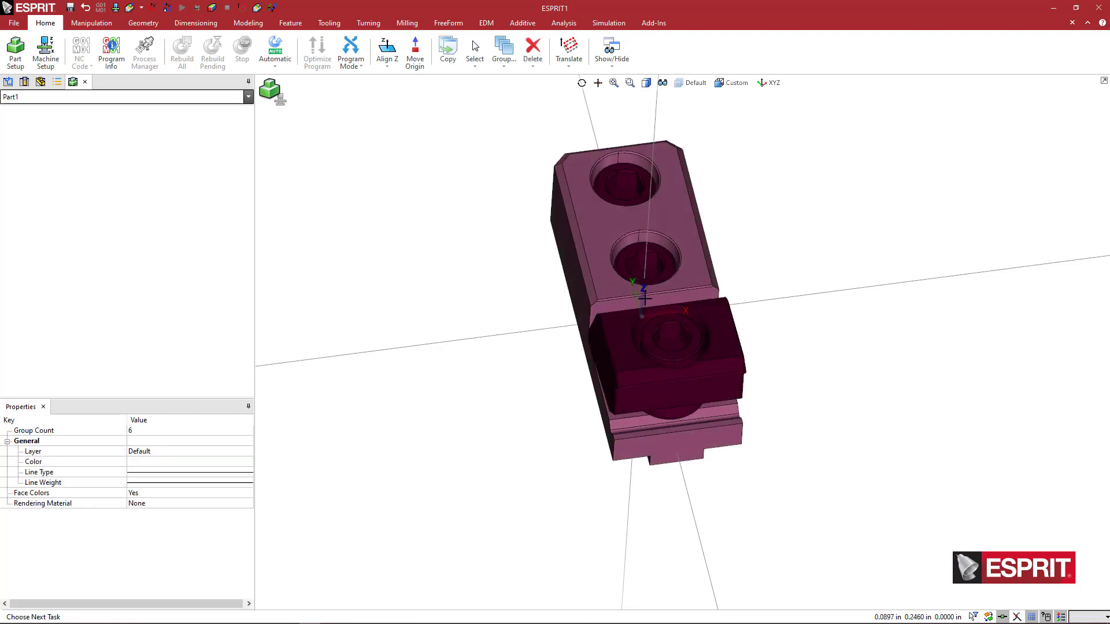
- Rotate the selected solids 90 degrees about the origin as a Move, not a copy
right_click(500, 293)
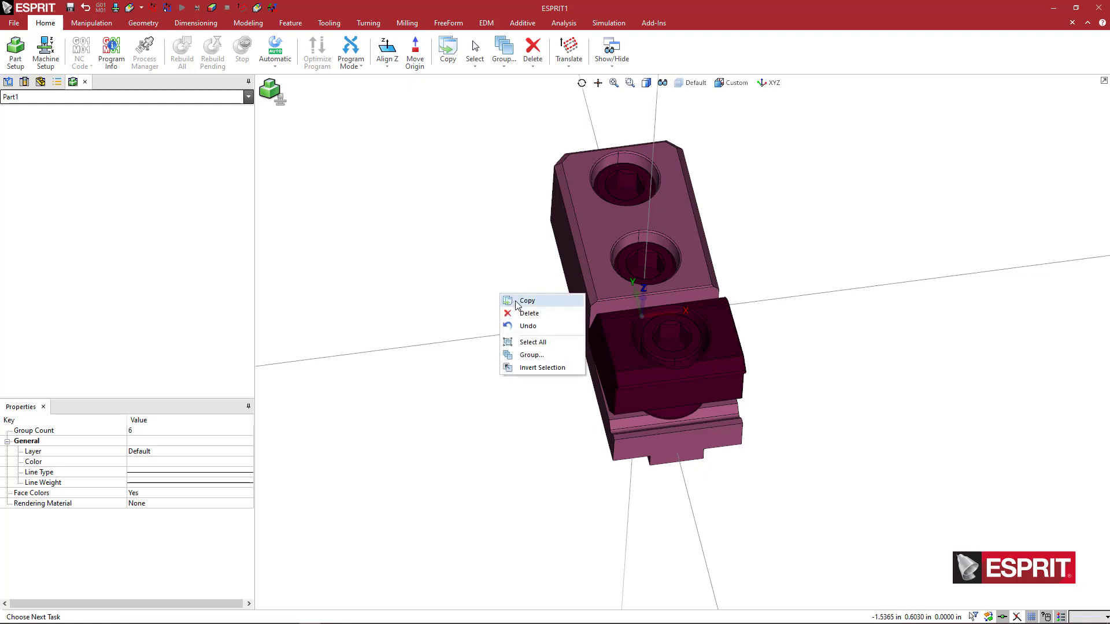
left_click(521, 305)
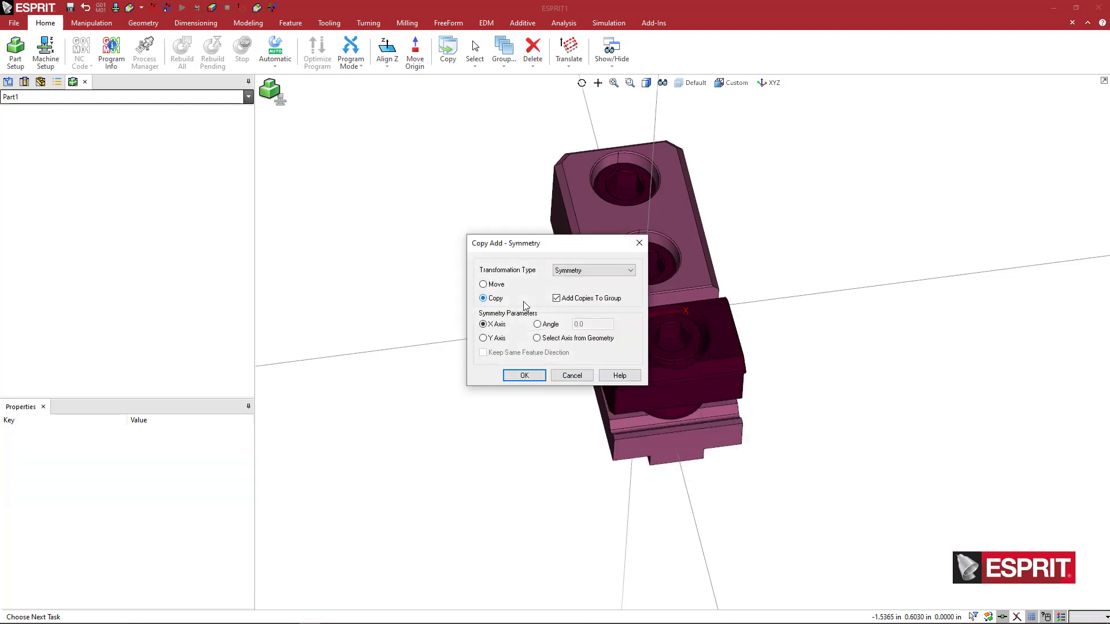
key("Up")
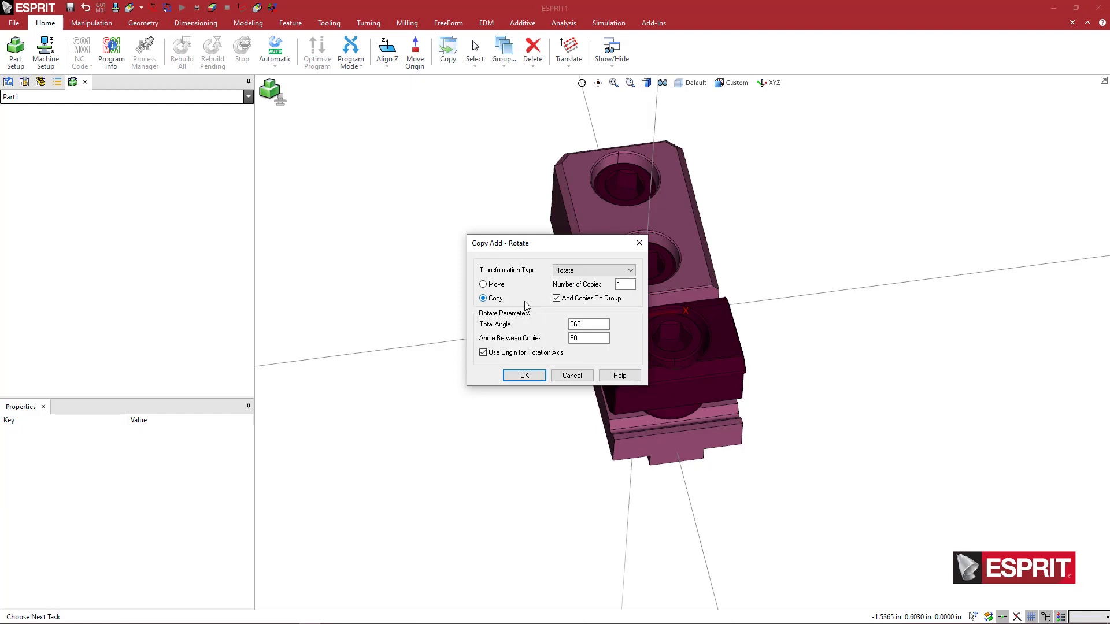
left_click(566, 271)
left_click(569, 301)
left_click(483, 284)
double_click(575, 338)
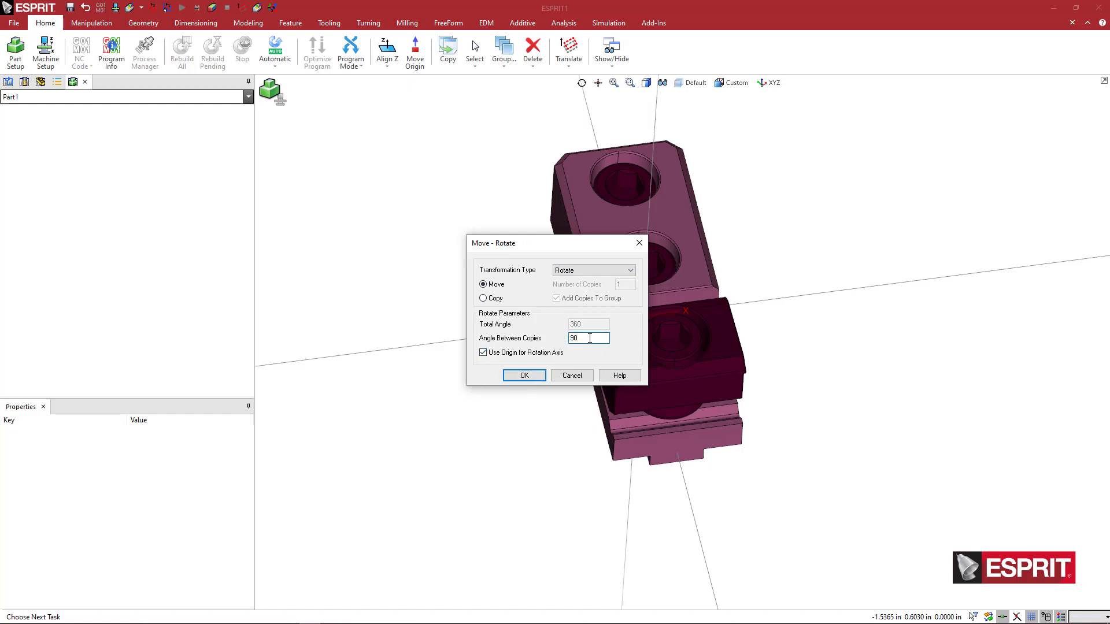
key("Return")
left_click(721, 405)
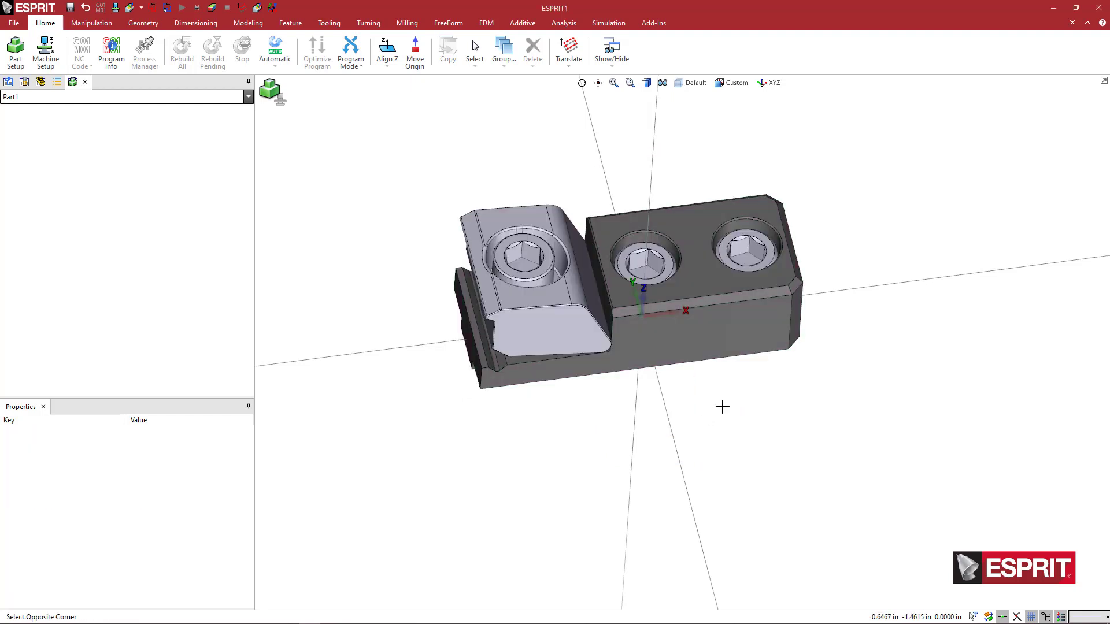
middle_click_drag(721, 404, 775, 433)
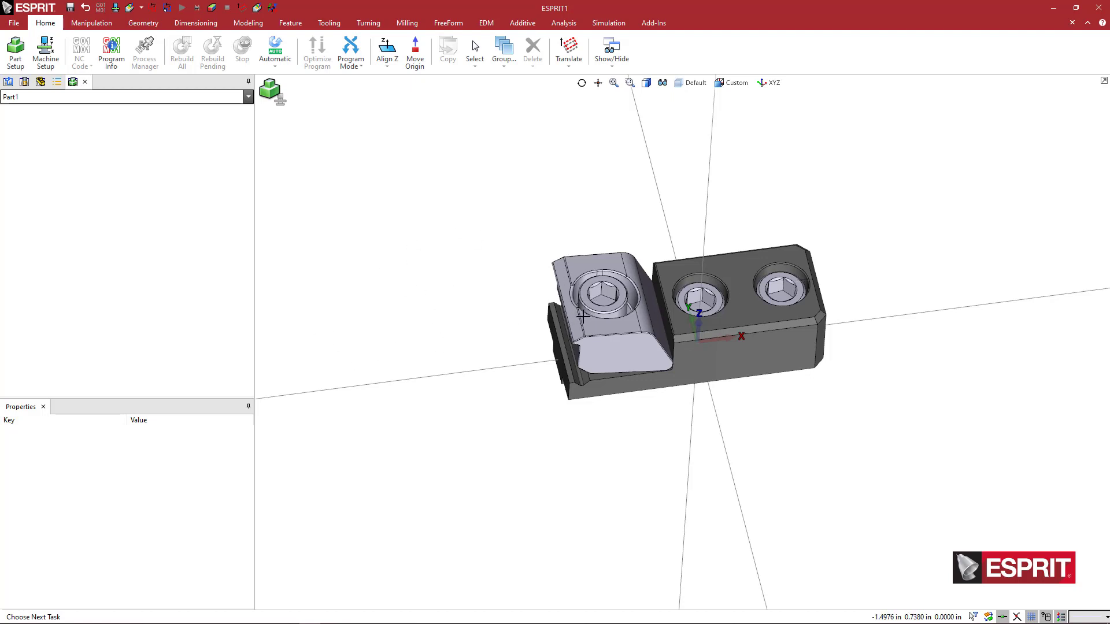
middle_click_drag(520, 366, 652, 318)
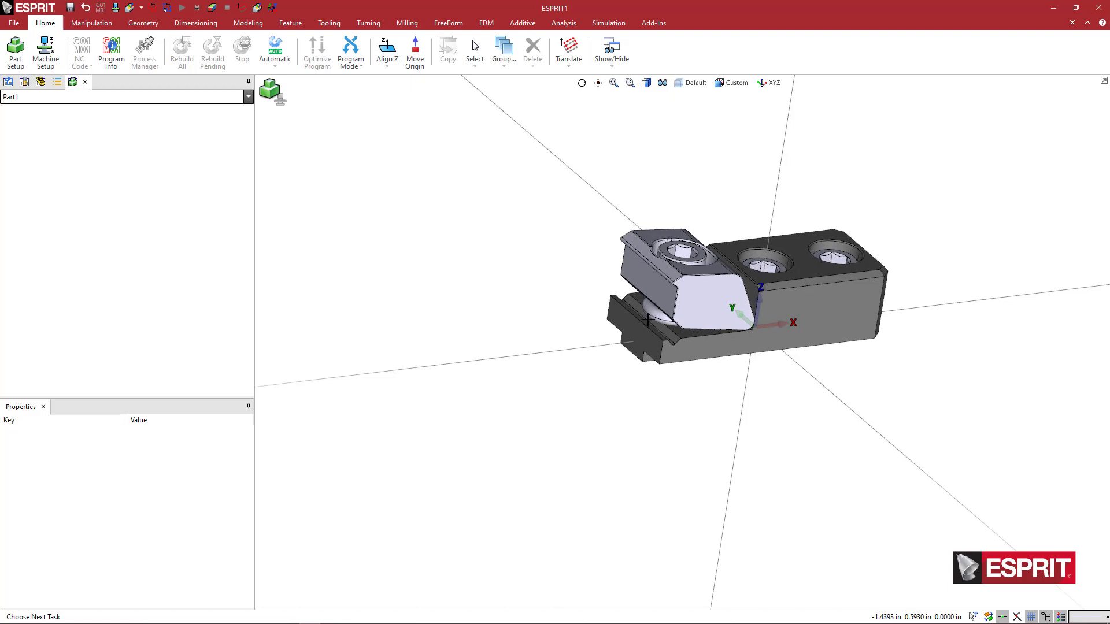
mouse_move(580, 277)
middle_mouse_down()
mouse_move(575, 293)
mouse_move(573, 281)
middle_mouse_up()
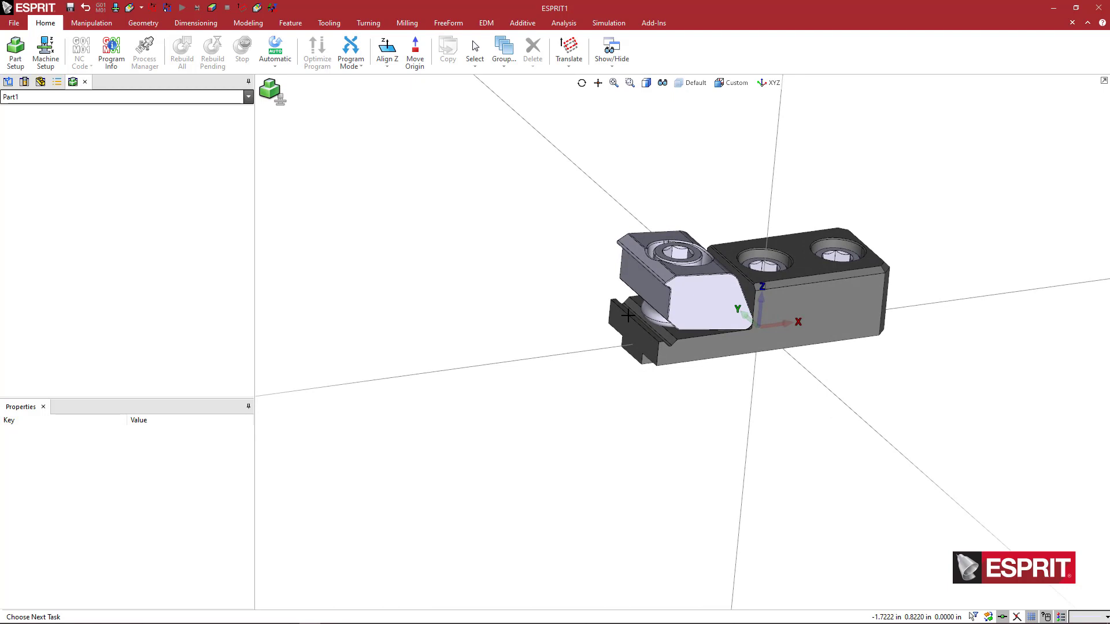
scroll(628, 318, "up", 5)
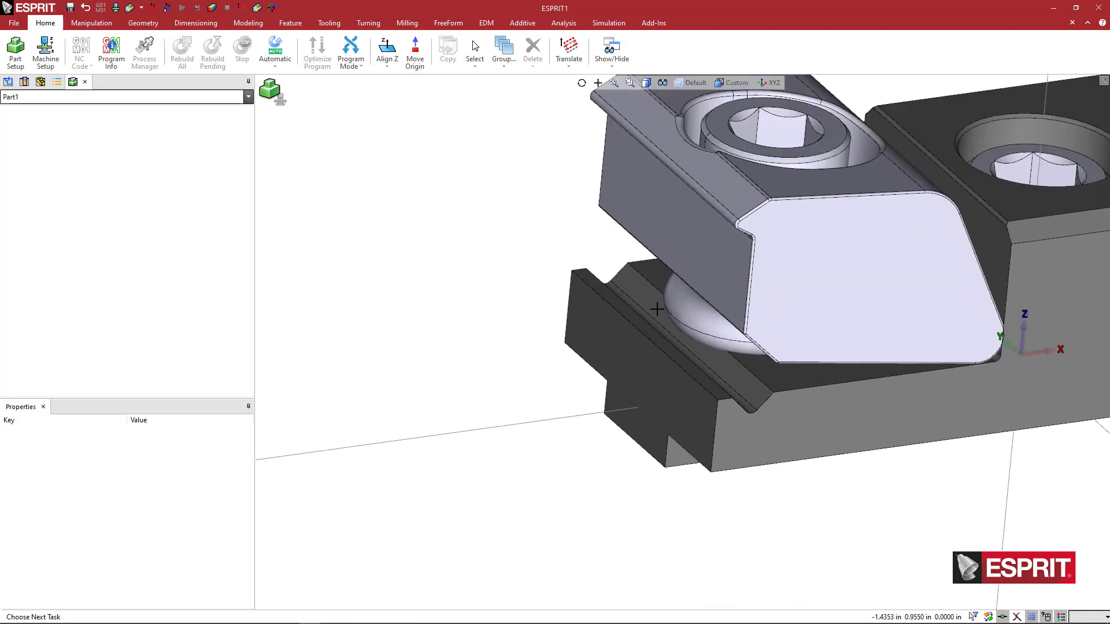
scroll(670, 297, "down", 3)
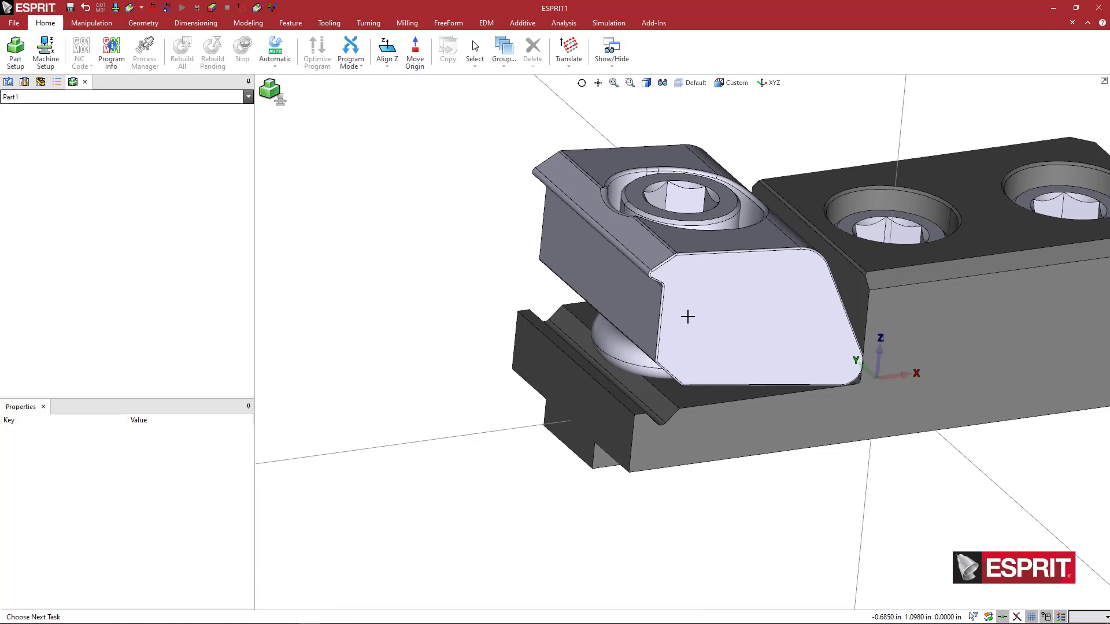
scroll(723, 289, "down", 3)
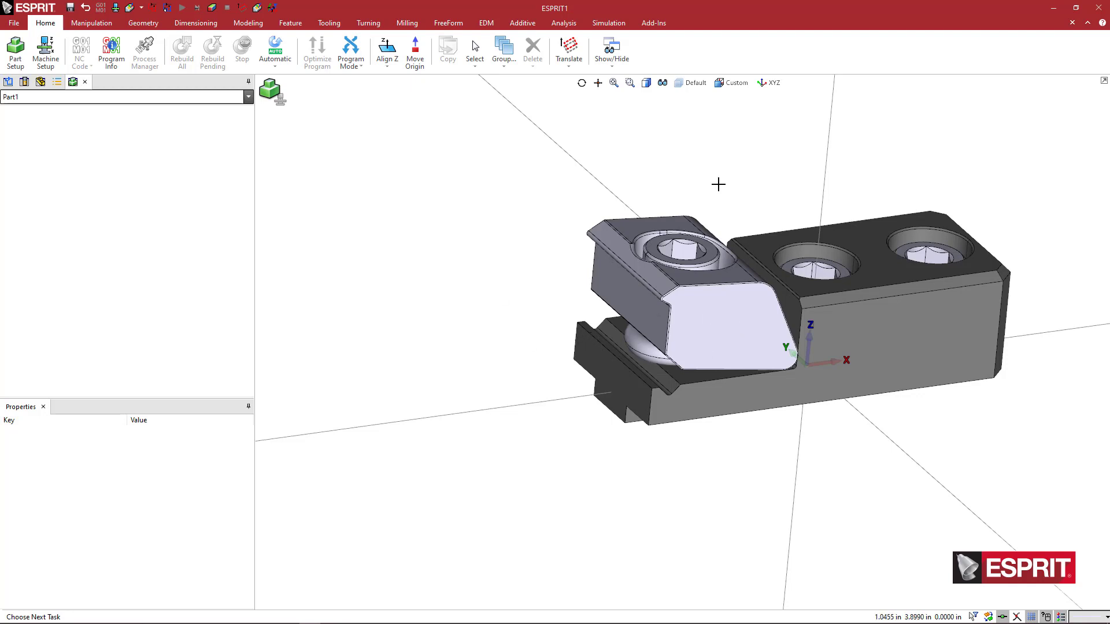
middle_click_drag(726, 218, 726, 253)
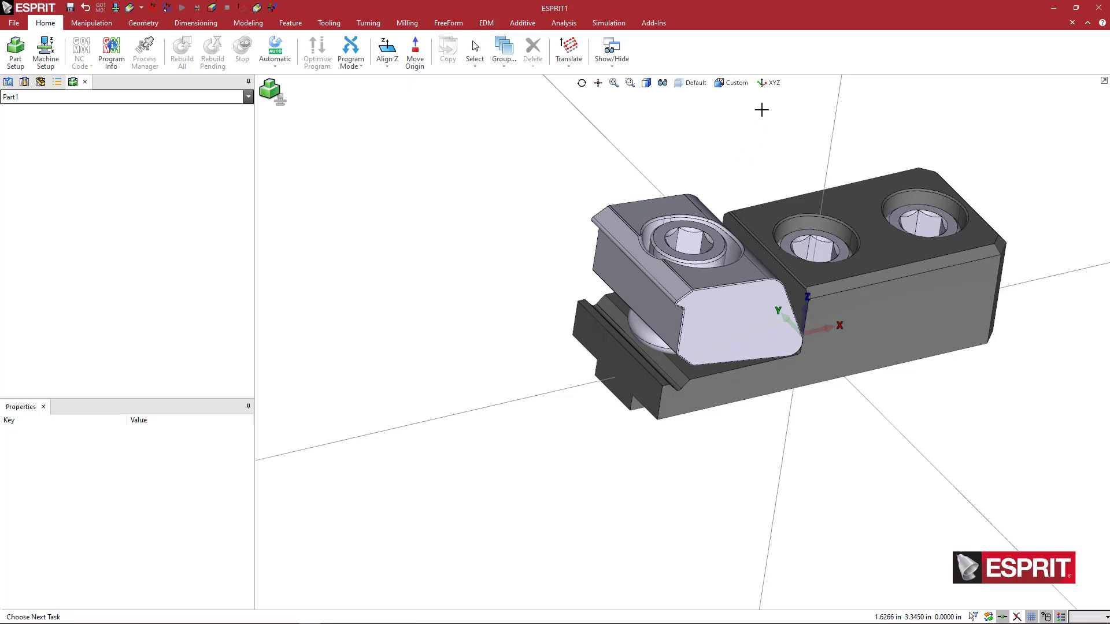
- Zoom onto the base's lower front corner, then cancel the translate and Segment 2 commands
left_click(569, 49)
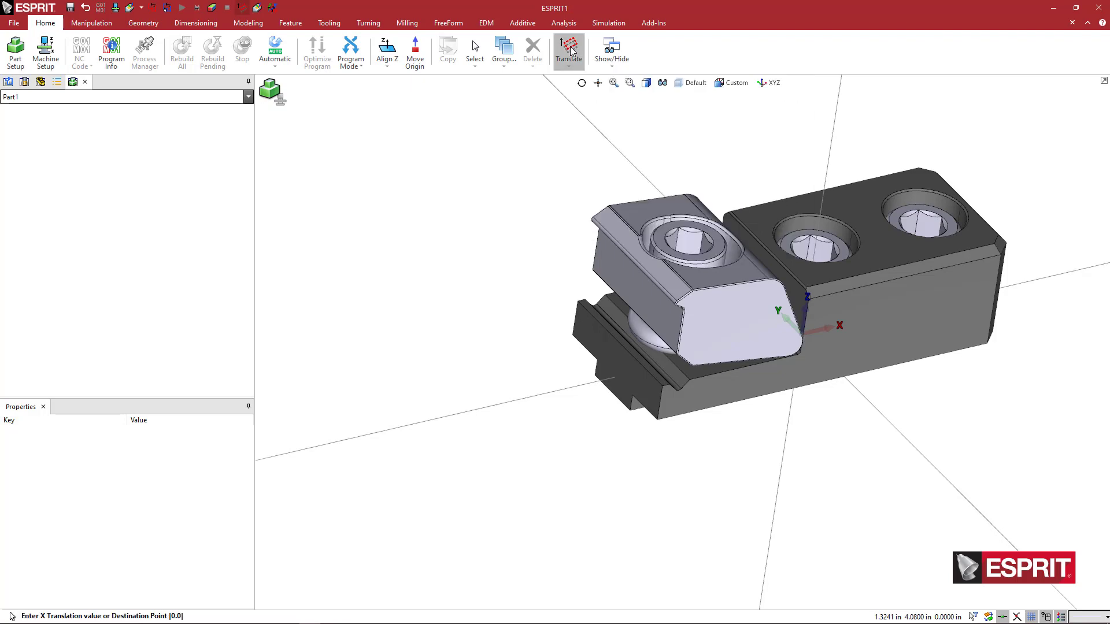
scroll(626, 358, "up", 5)
scroll(626, 358, "up", 2)
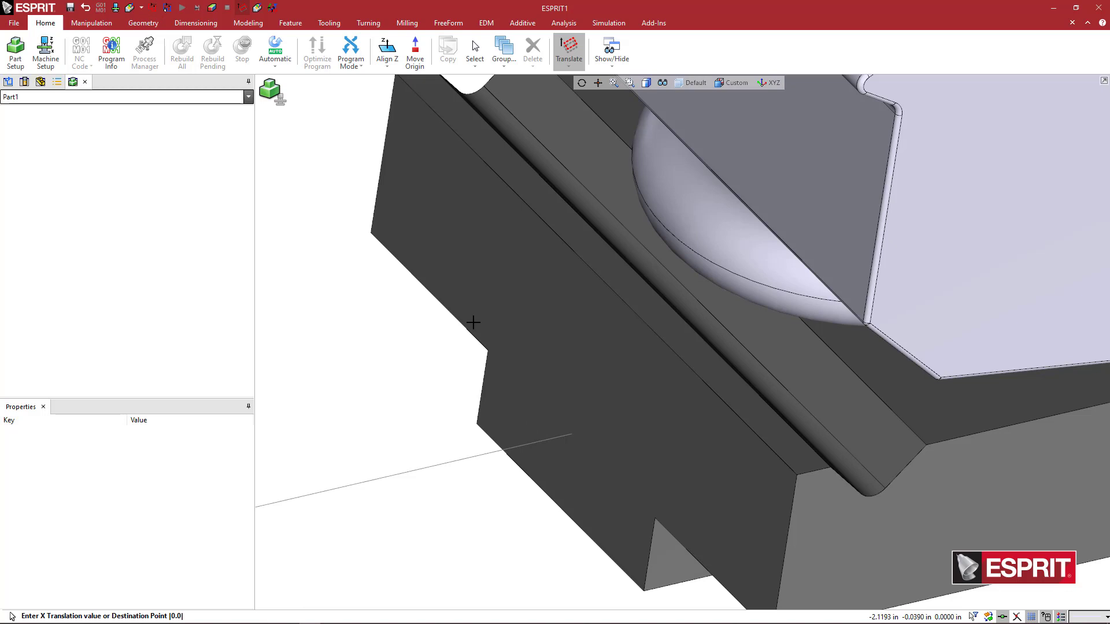
left_click(144, 26)
left_click(78, 51)
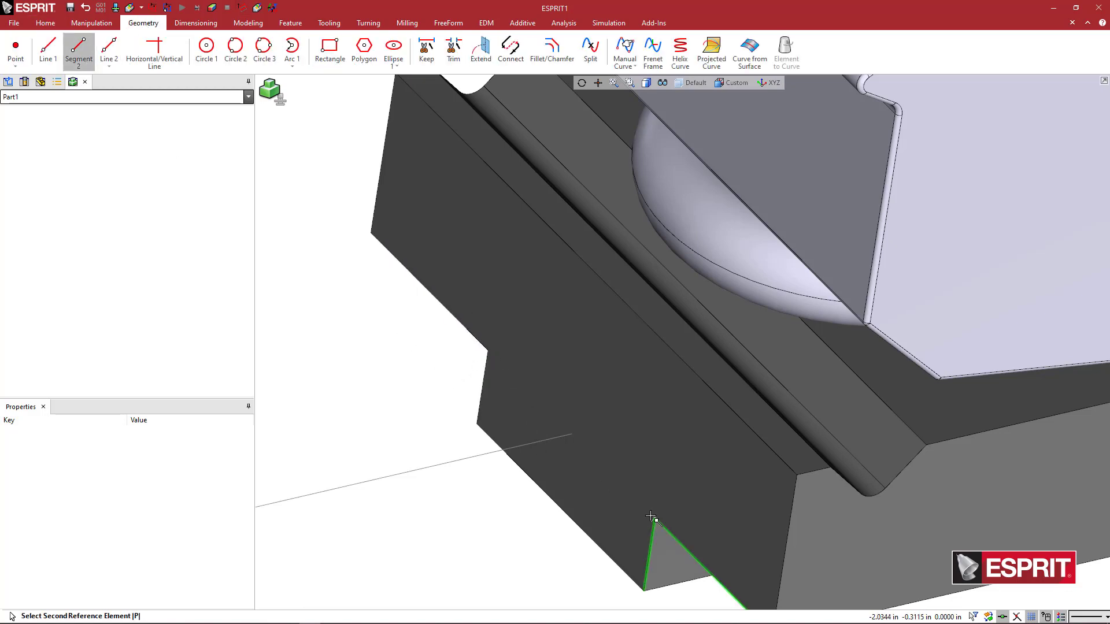
key("Escape")
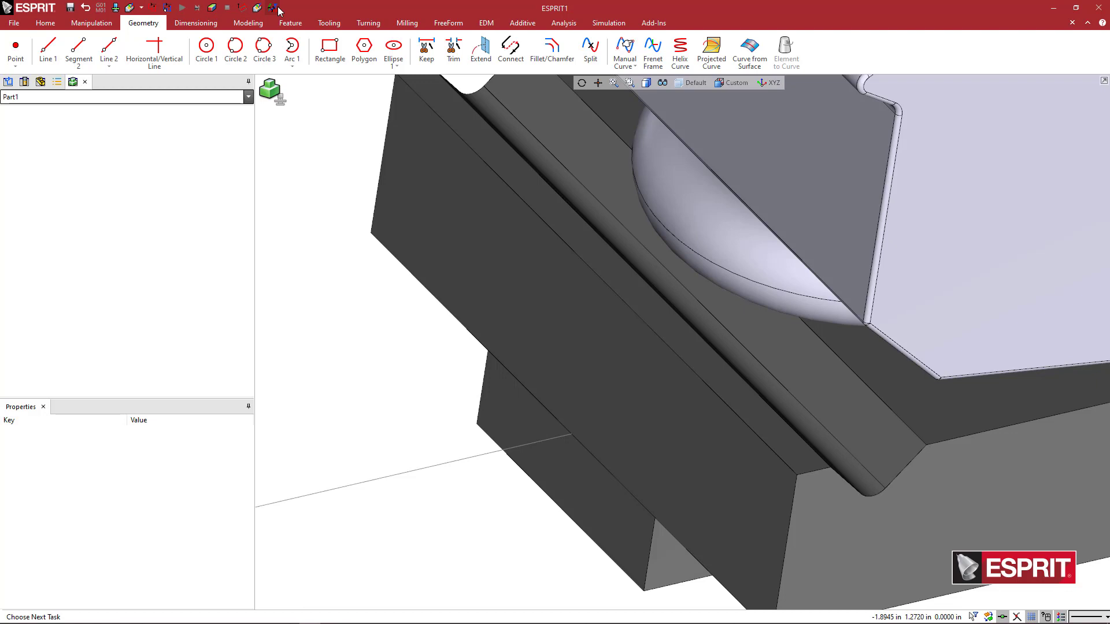
- Restart work-plane Translate and check Quick Access pinning for the rotate, parallel and origin options
left_click(243, 10)
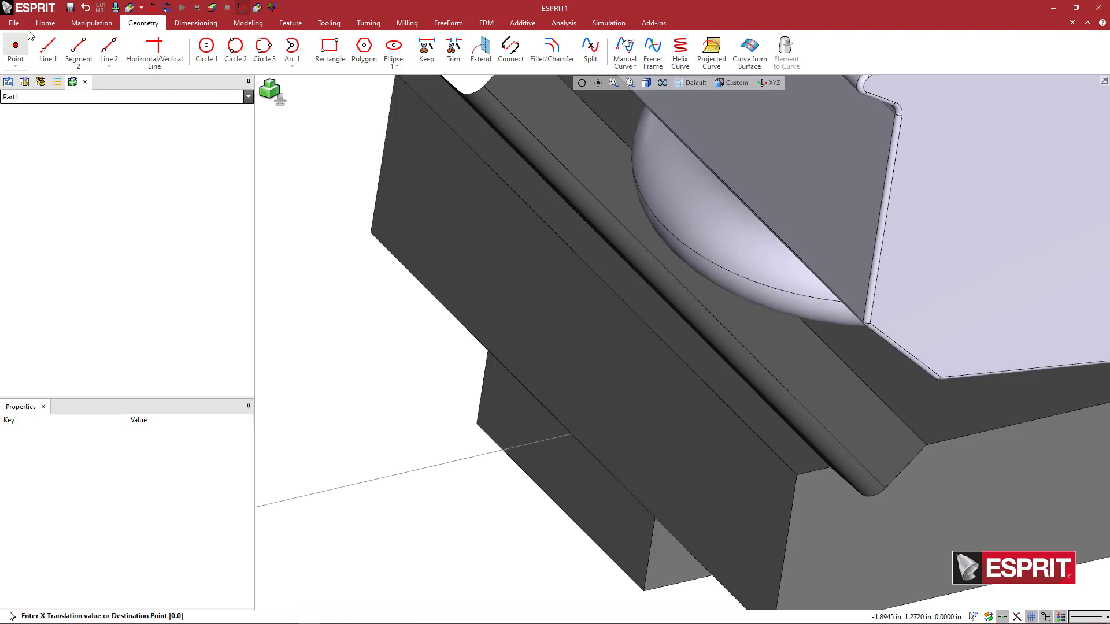
left_click(45, 23)
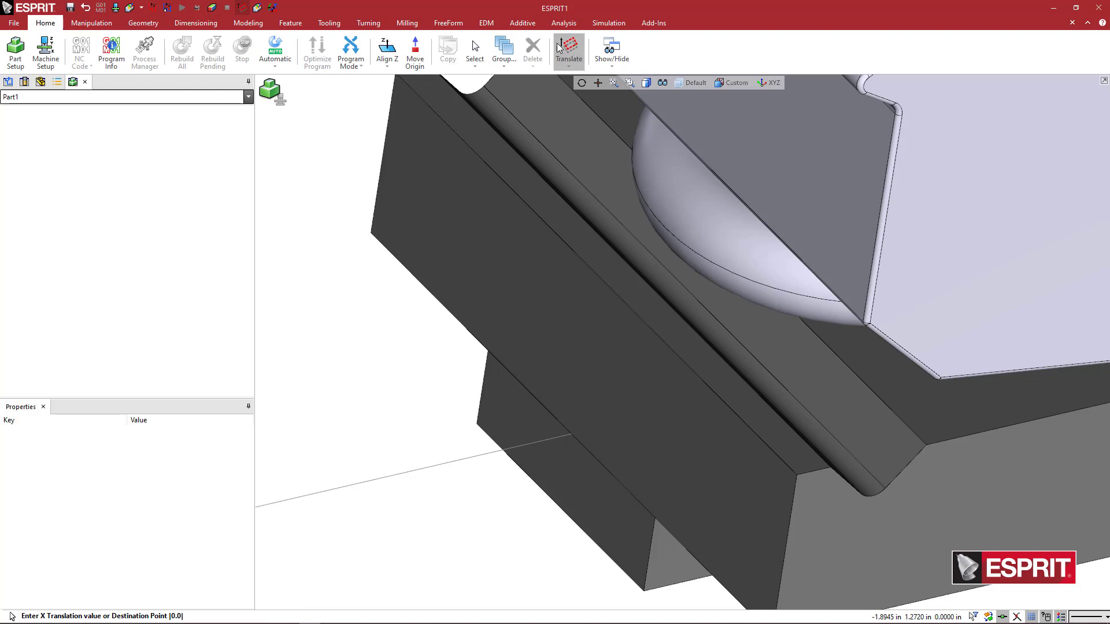
left_click(569, 68)
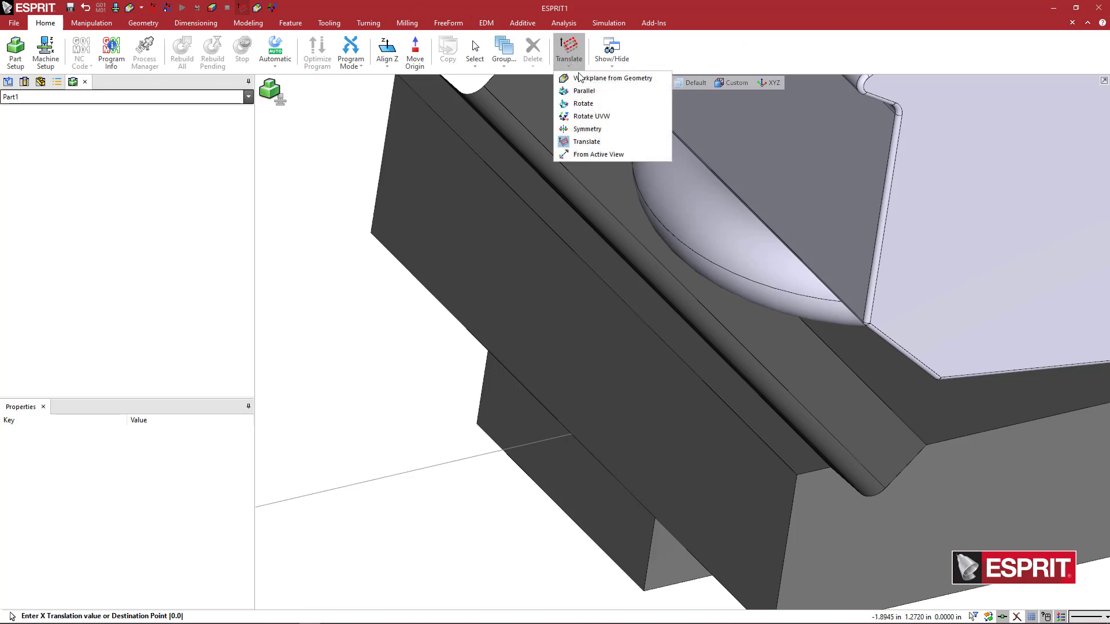
right_click(589, 105)
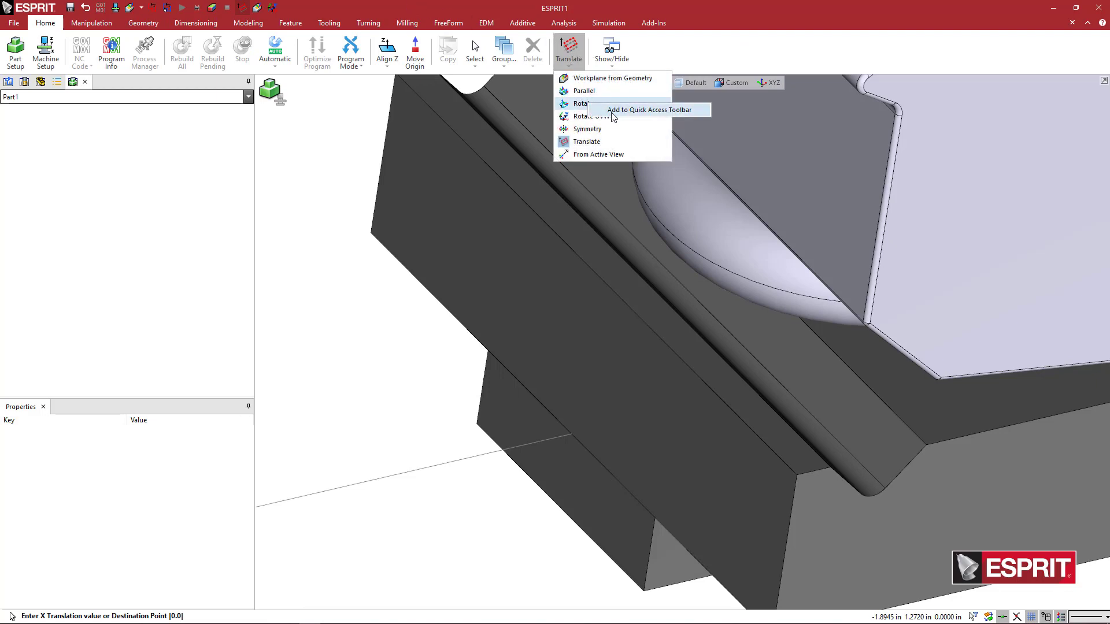
right_click(592, 90)
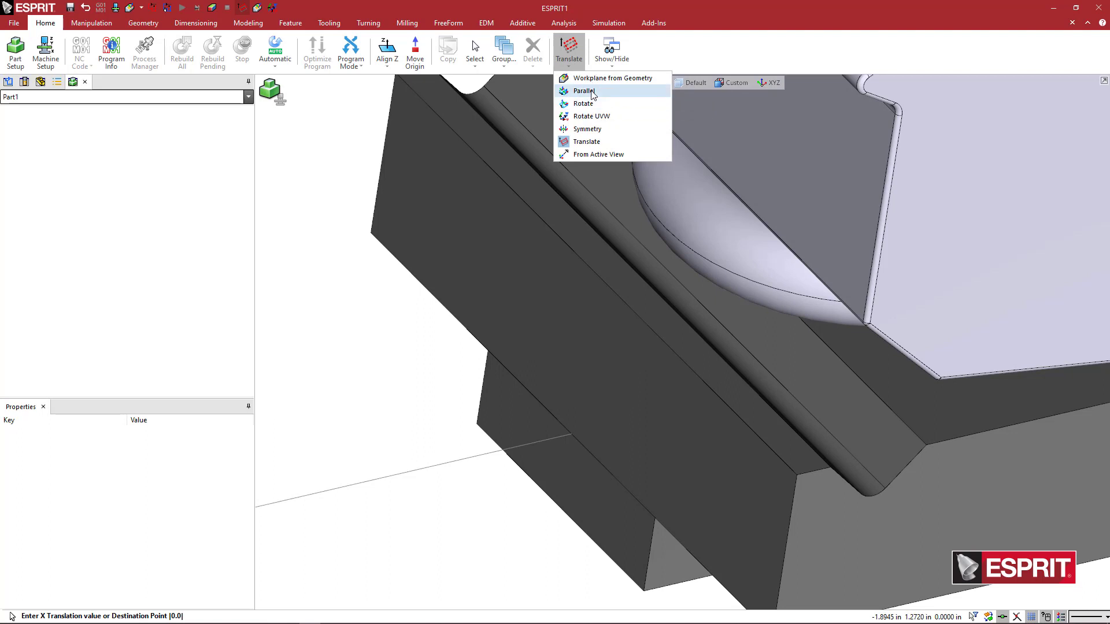
right_click(421, 52)
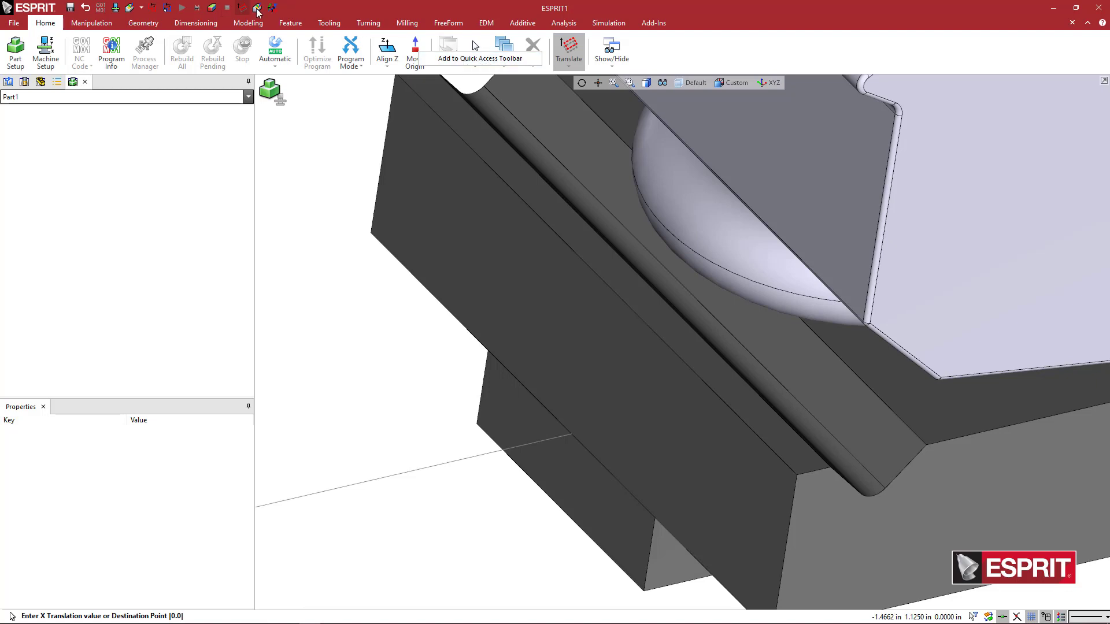
left_click(314, 7)
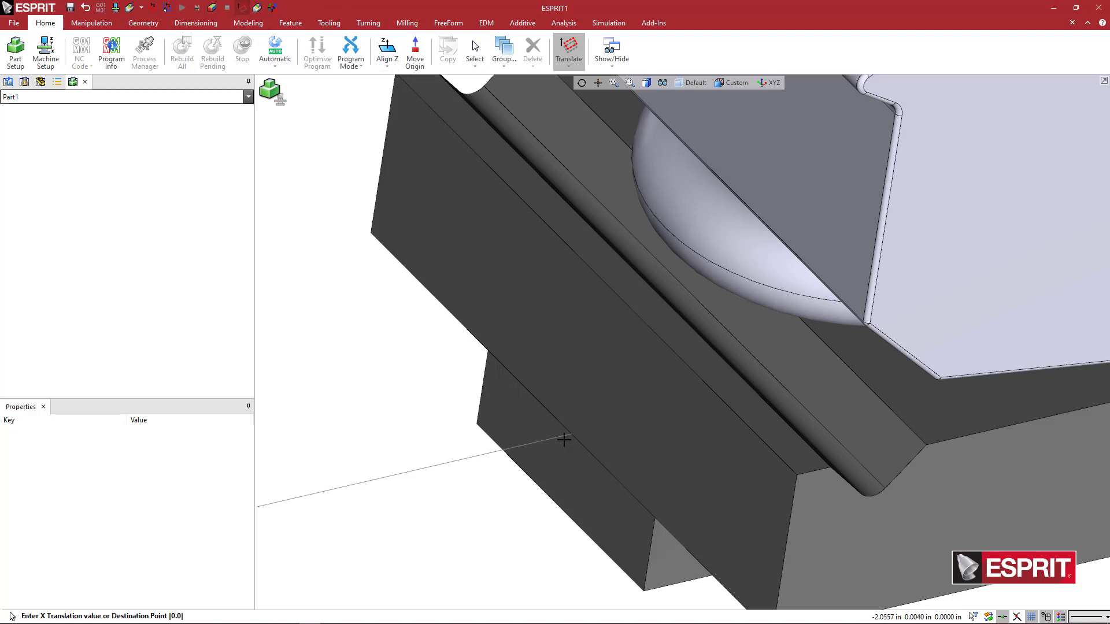
- Place the work-plane origin at the base's front bottom corner
left_click(571, 434)
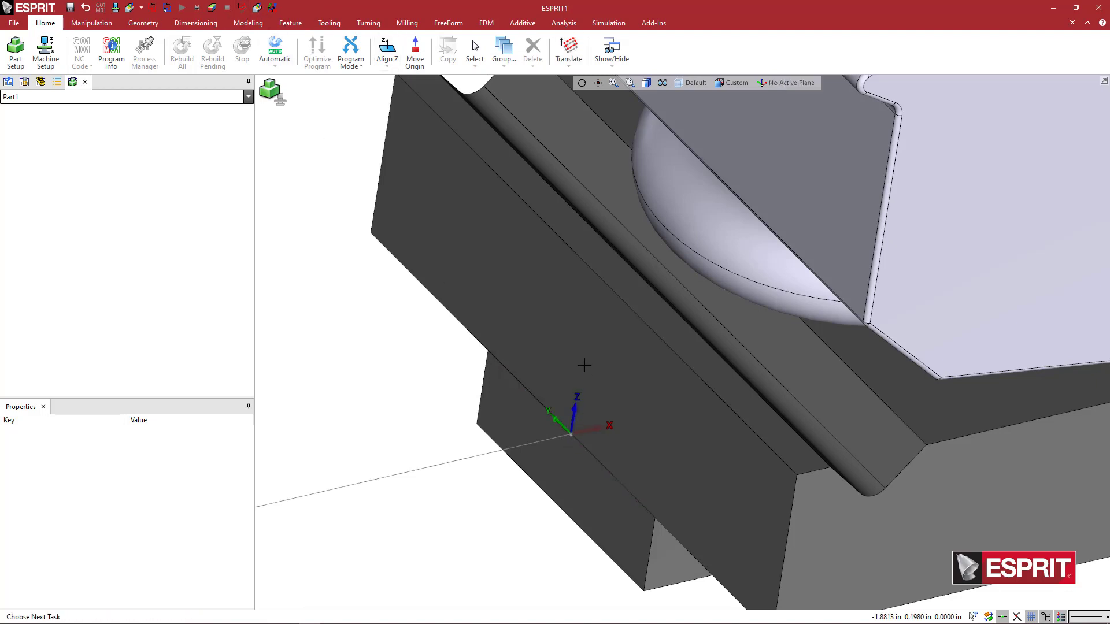
scroll(584, 372, "down", 2)
scroll(584, 374, "down", 2)
scroll(584, 375, "up", 2)
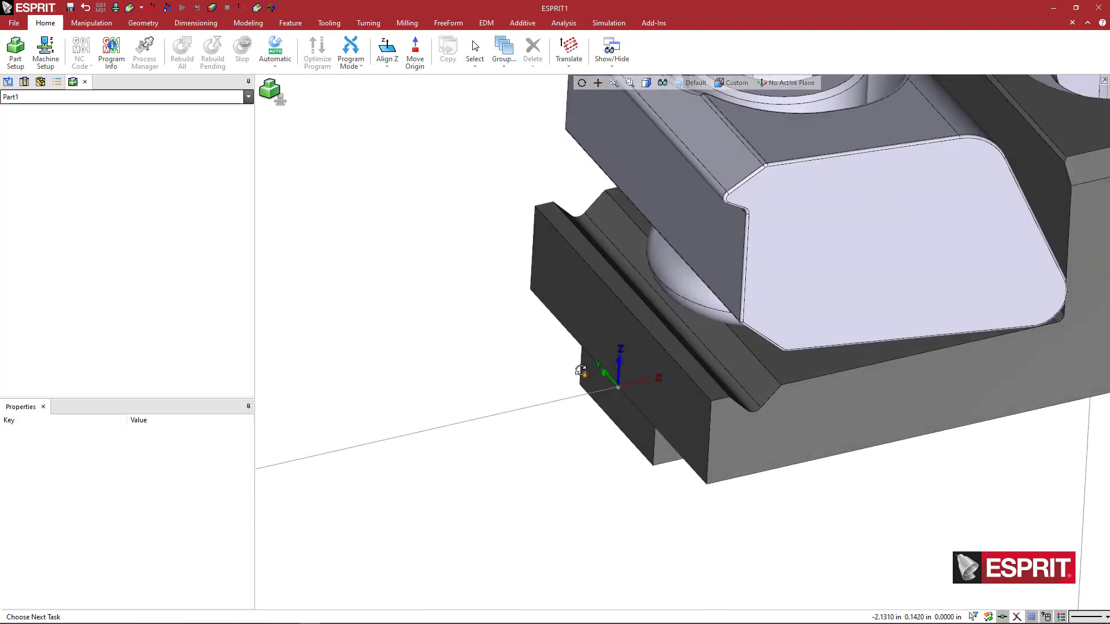
- Add two new work planes named FA_1 and WA_1, leaving WA_1 active
left_click(762, 83)
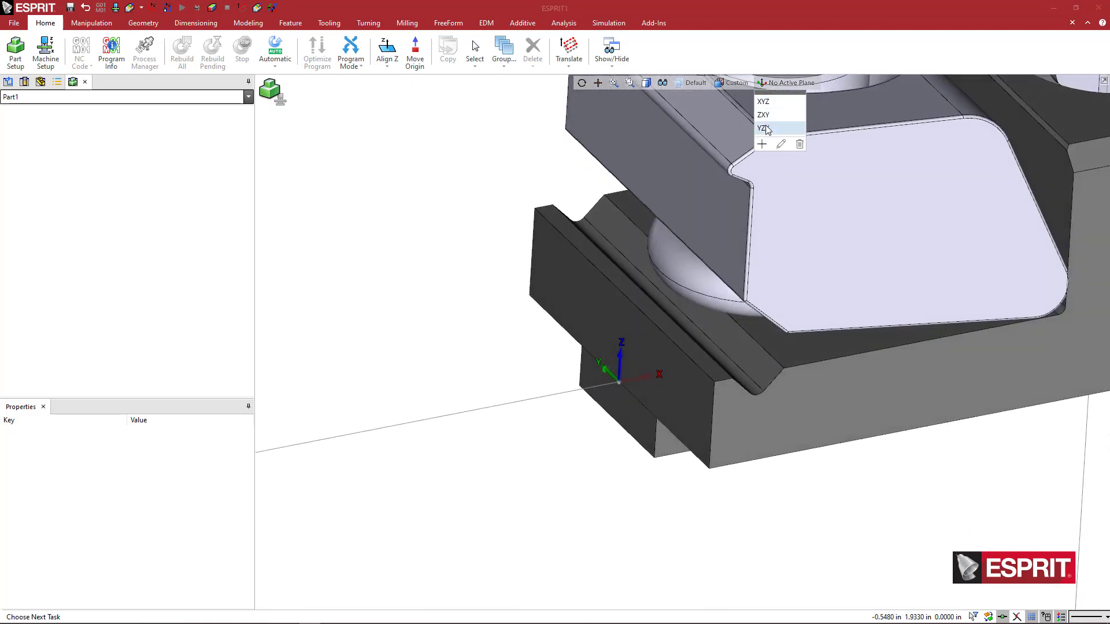
left_click(763, 143)
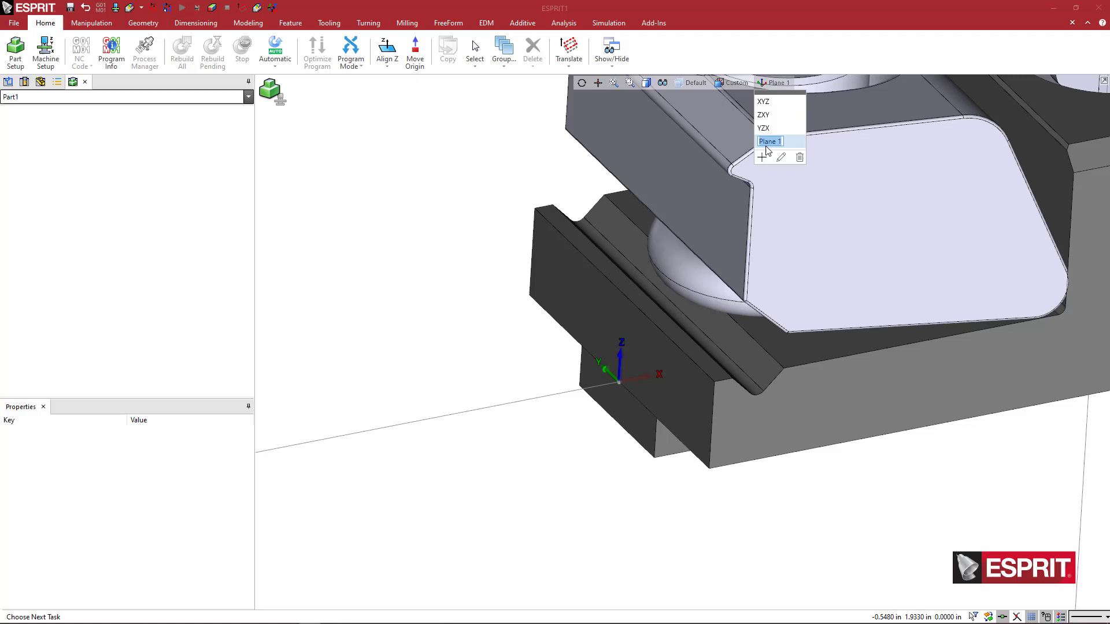
type("FA_1")
key("Return")
left_click(762, 157)
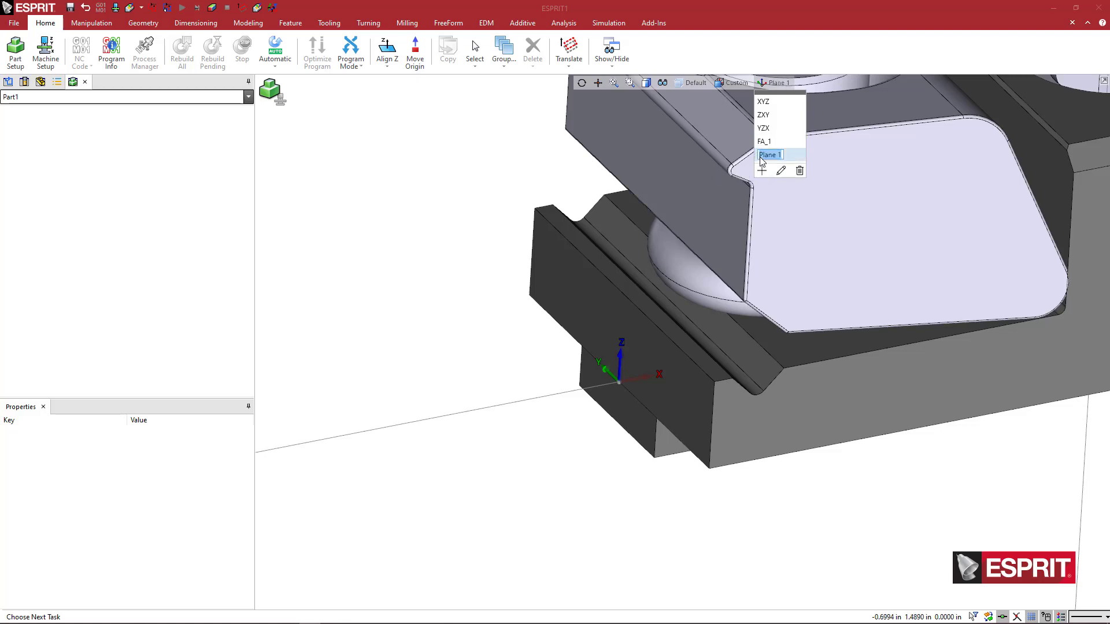
type("WA_1")
key("Return")
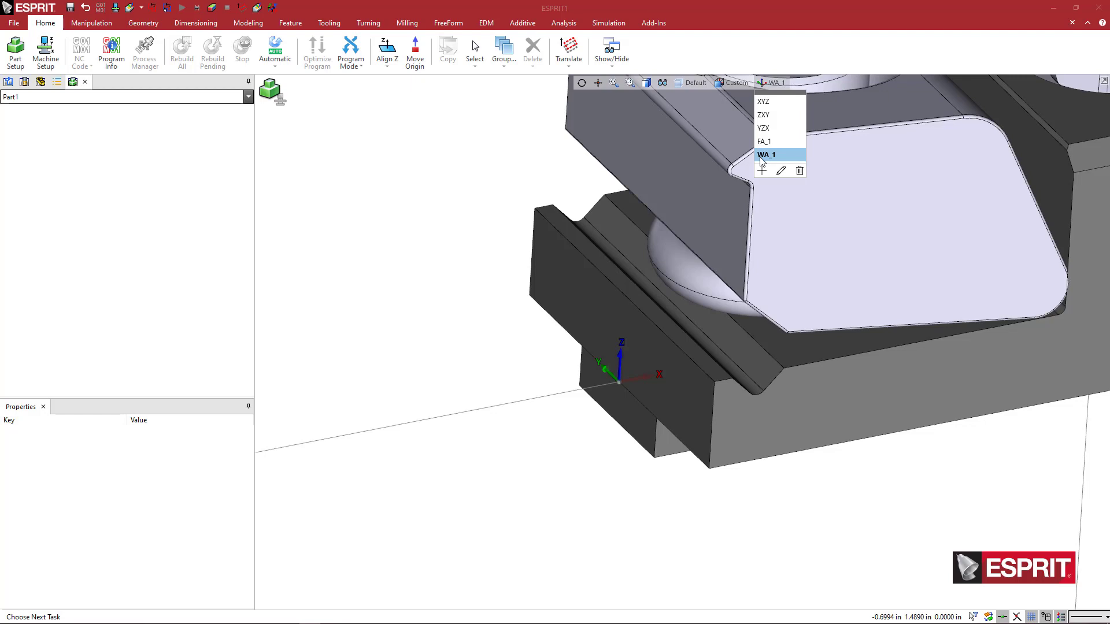
left_click(761, 155)
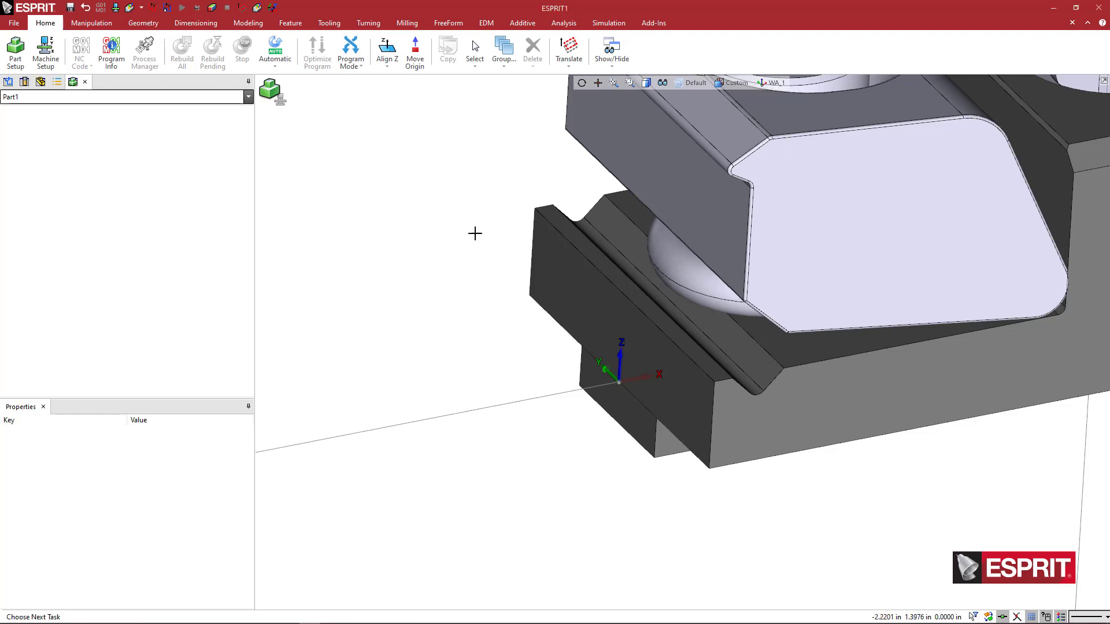
- Recheck the work-plane list, keeping WA_1 as the active plane
scroll(473, 233, "down", 5)
middle_click_drag(412, 358, 404, 367)
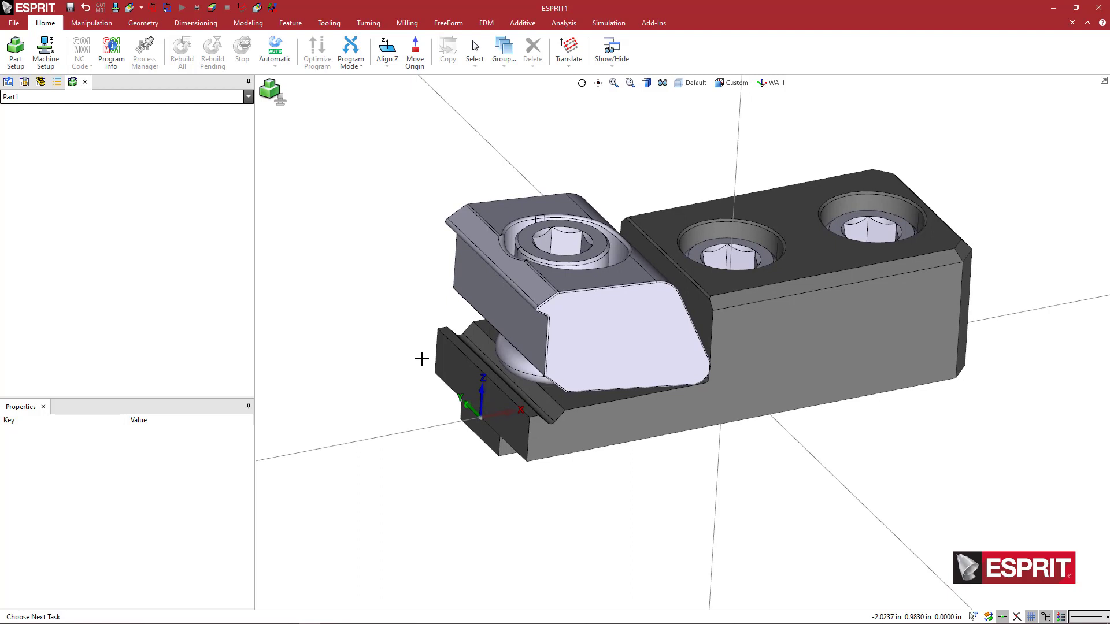
left_click(771, 83)
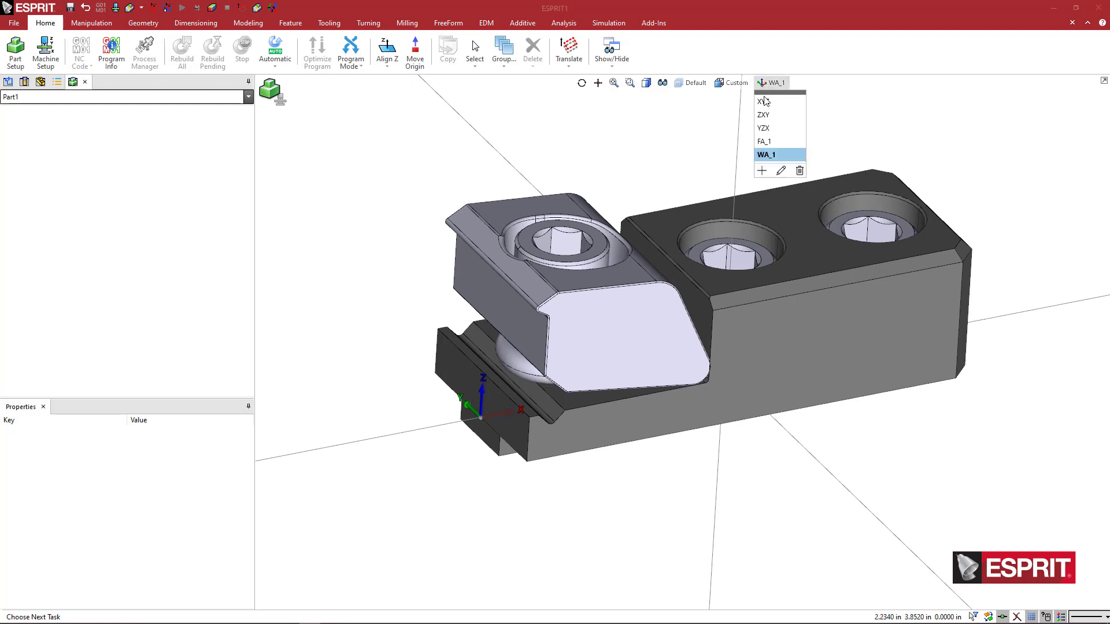
left_click(711, 141)
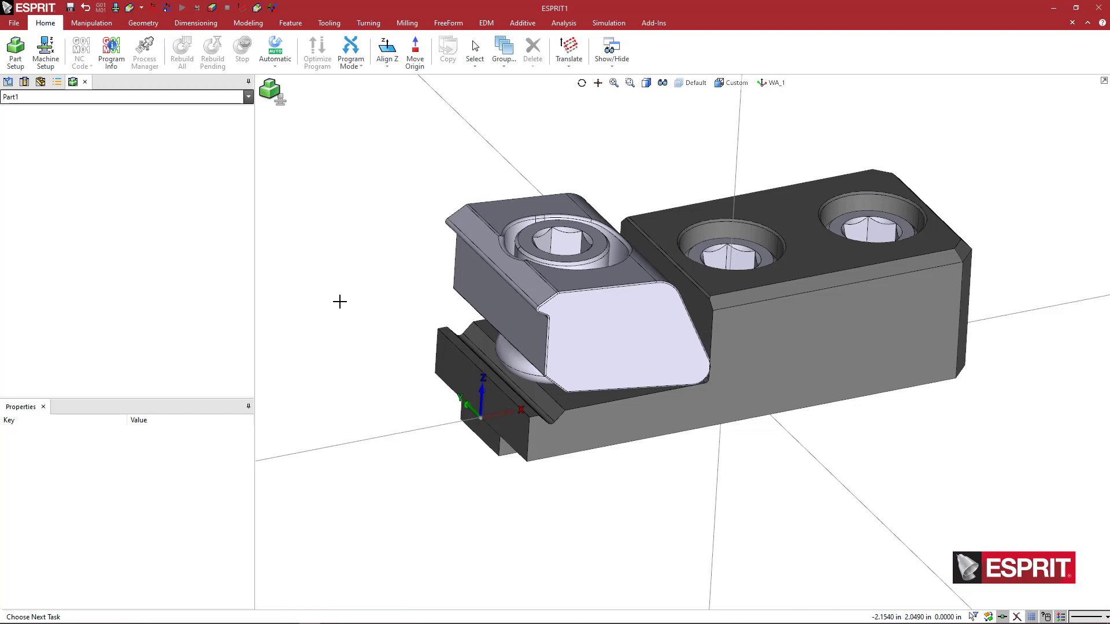
scroll(471, 257, "down", 3)
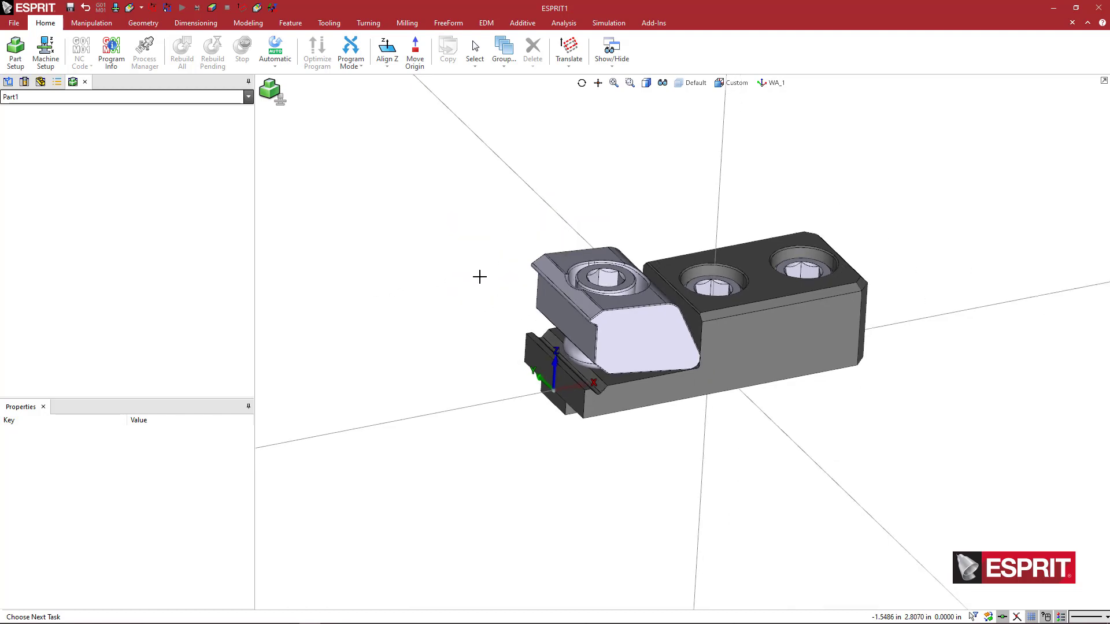
- Save the clamp as Fixture Files (*.gdml) type, HD T-Slot Base w M12 Knife Edge Pitbull.gdml
left_click(17, 23)
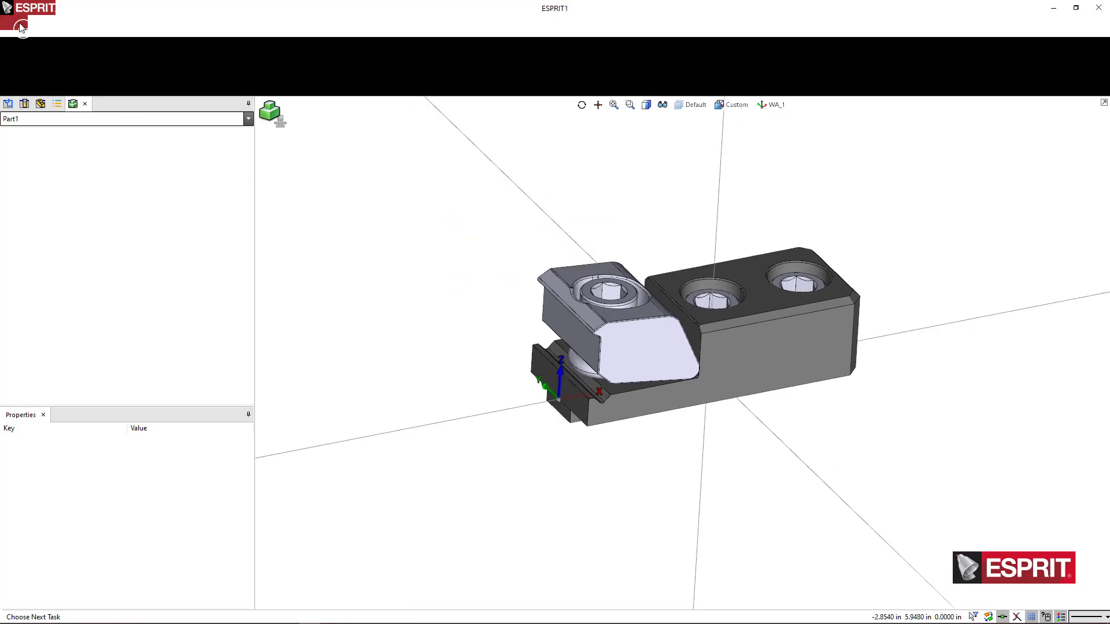
left_click(34, 73)
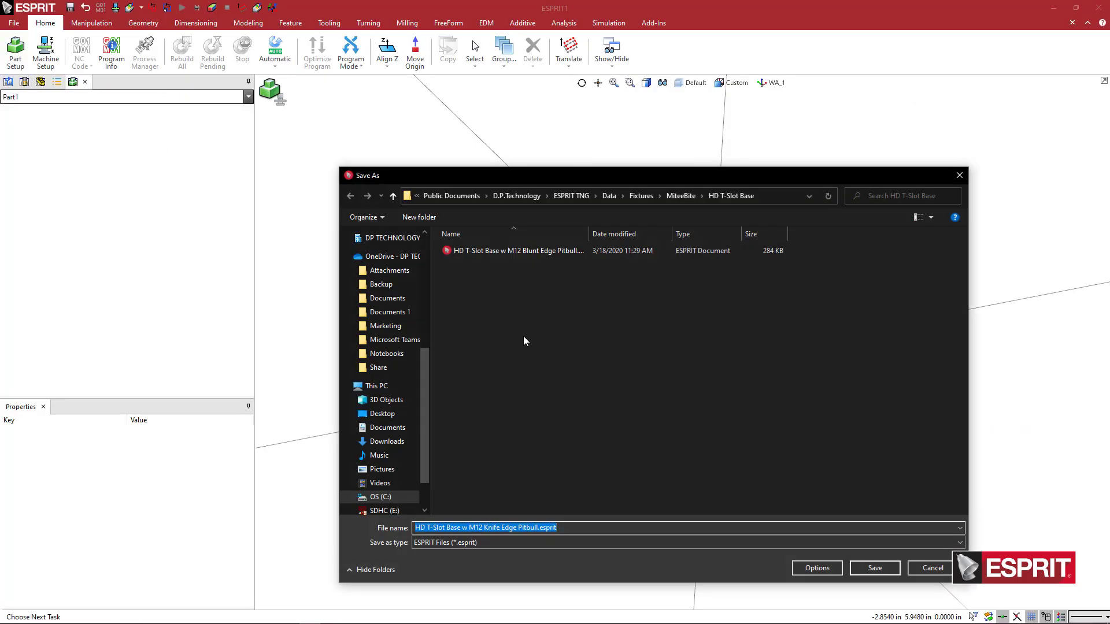
left_click(488, 544)
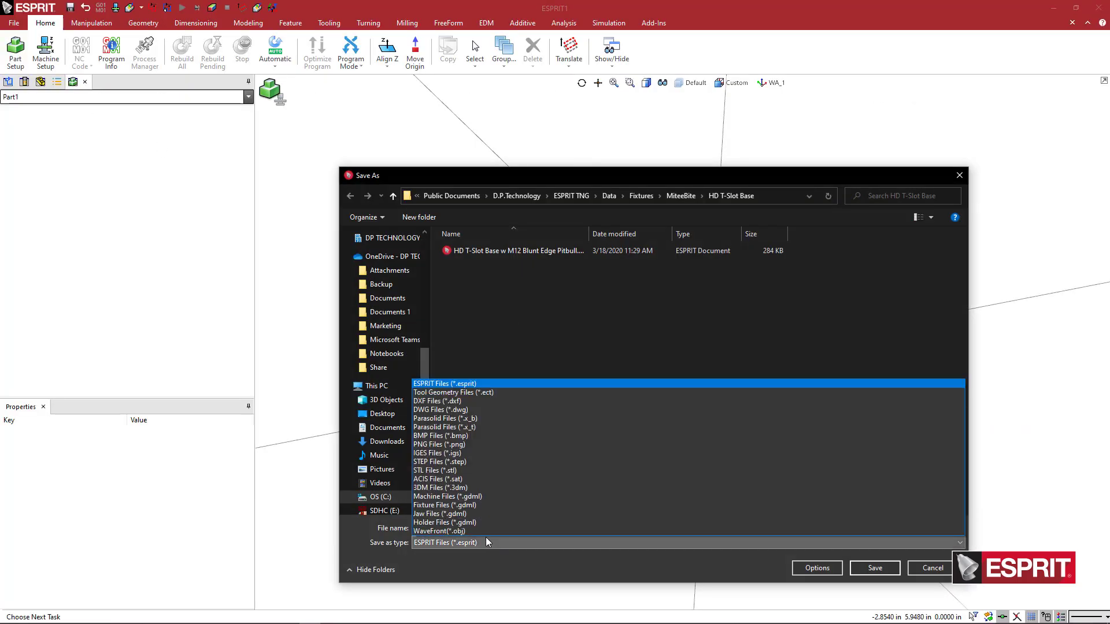
left_click(486, 505)
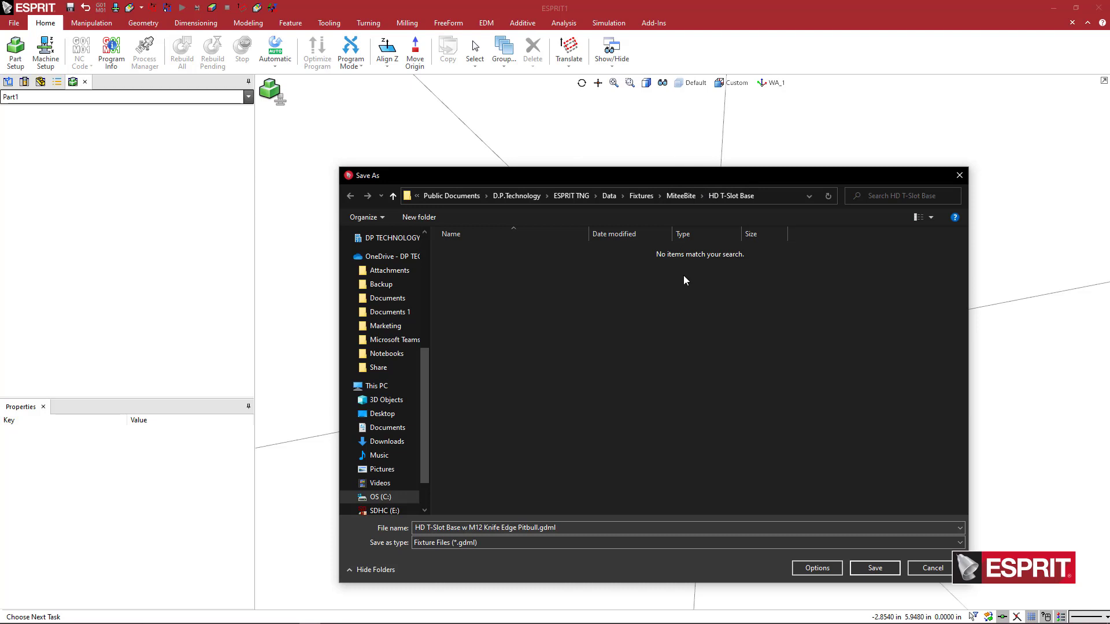
left_click_drag(693, 175, 723, 175)
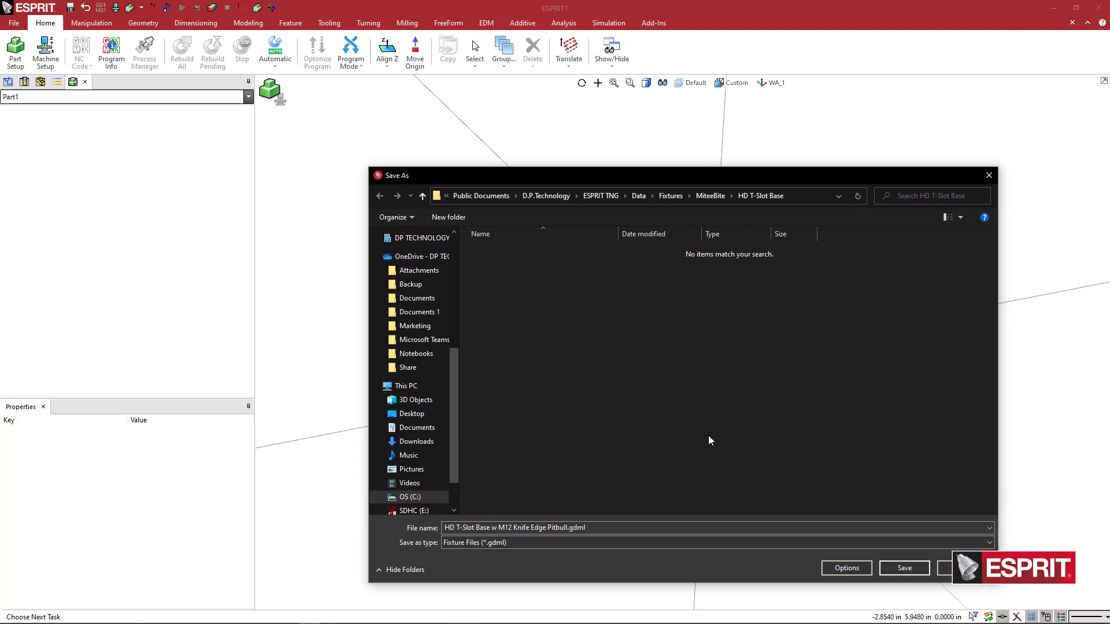
left_click(900, 573)
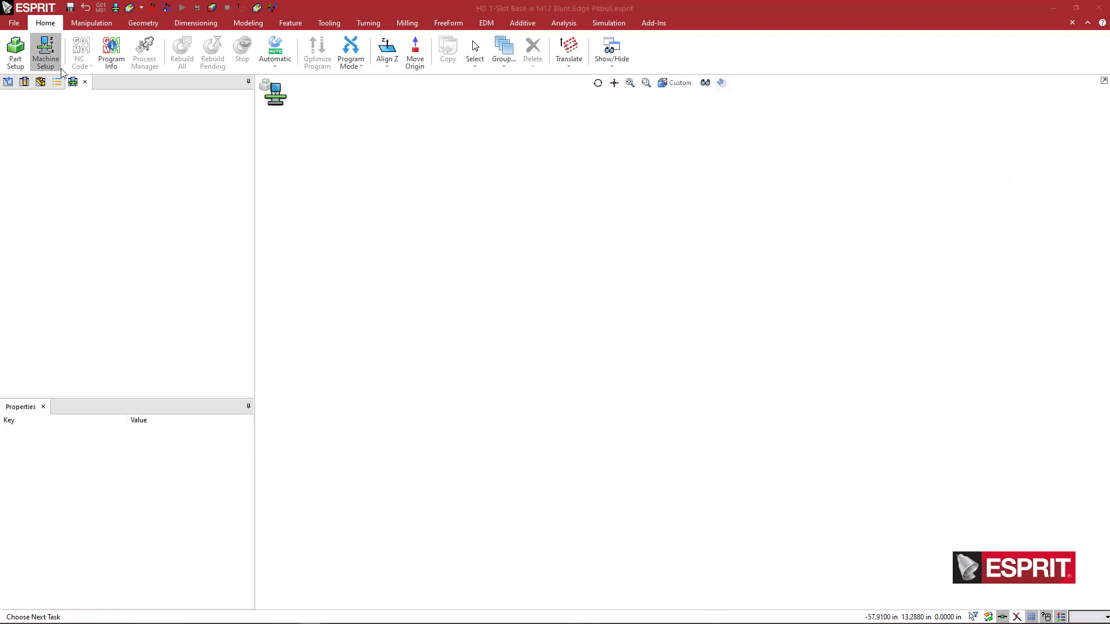
- Load the Haas VF_3 machine and tilt the view down onto its table
left_click(47, 58)
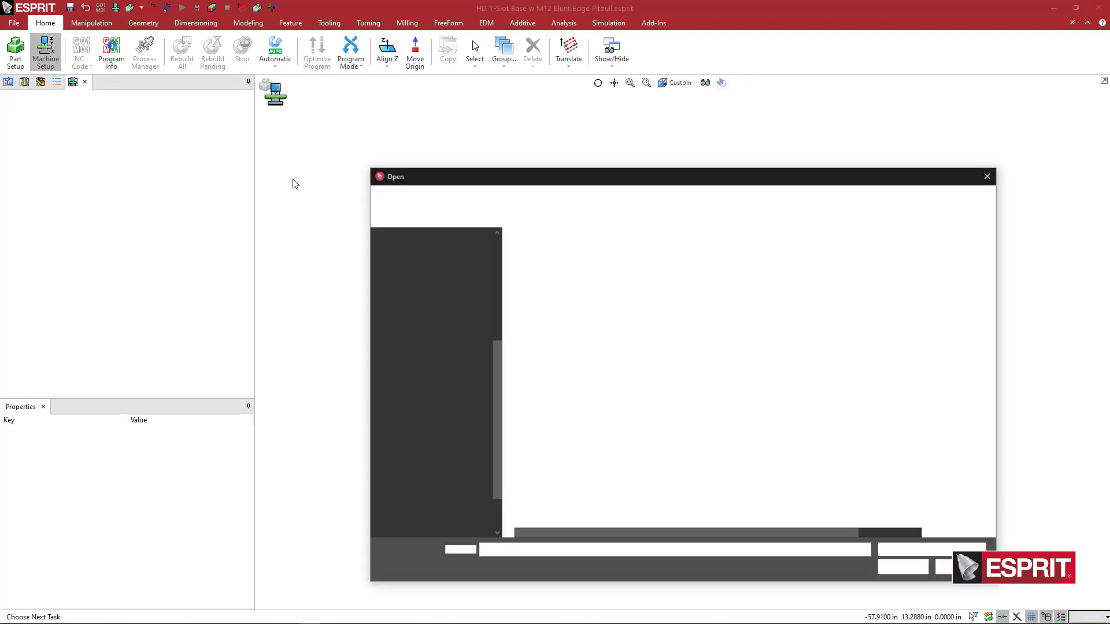
double_click(545, 287)
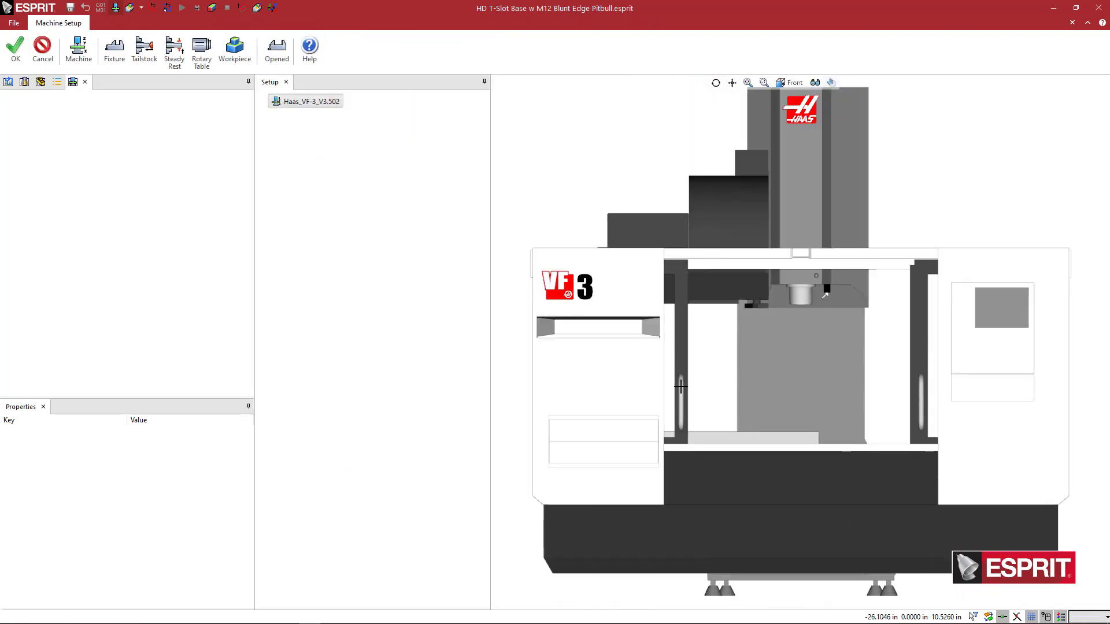
middle_click_drag(821, 435, 810, 456)
scroll(757, 414, "up", 6)
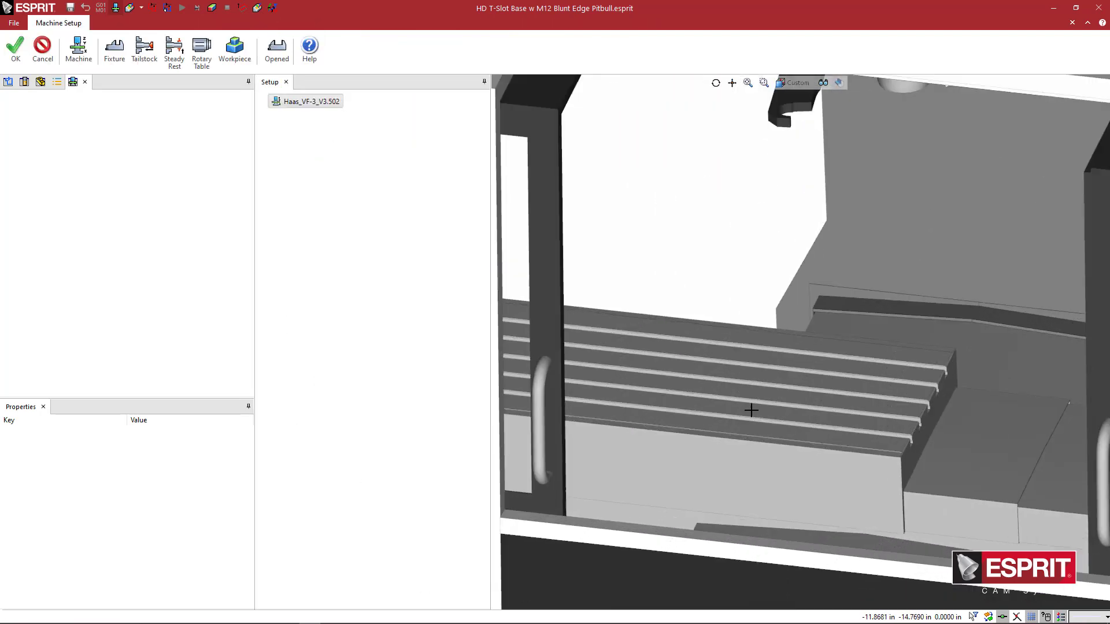
middle_click_drag(740, 399, 757, 390)
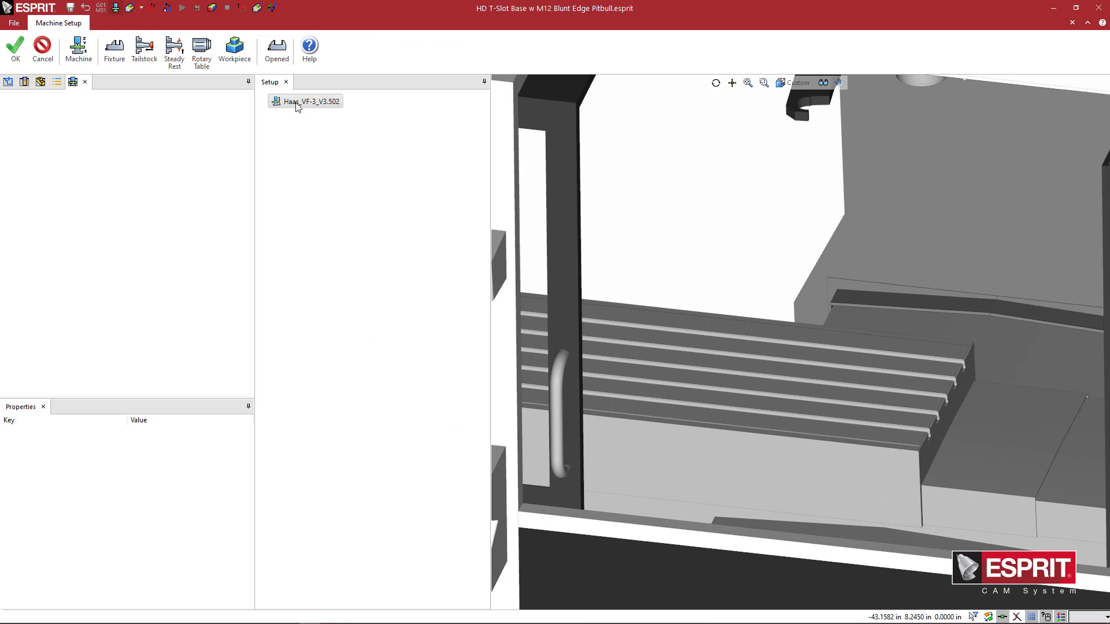
- Pick the HD T-Slot Base w M12 Knife Edge Pitbull file as a fixture and preview it
left_click(114, 50)
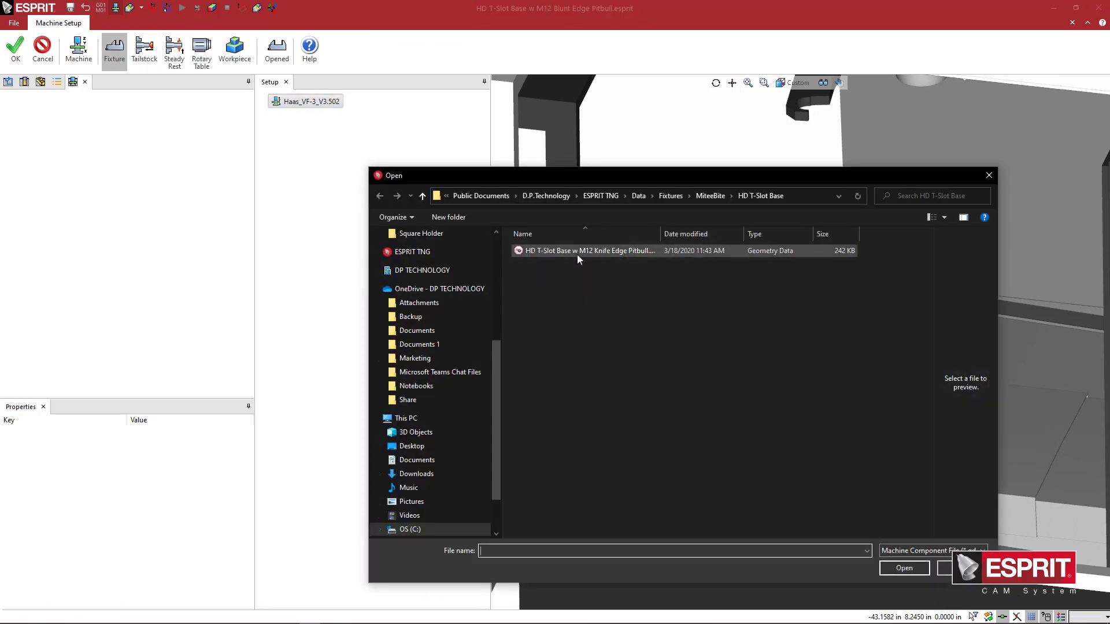
left_click(576, 250)
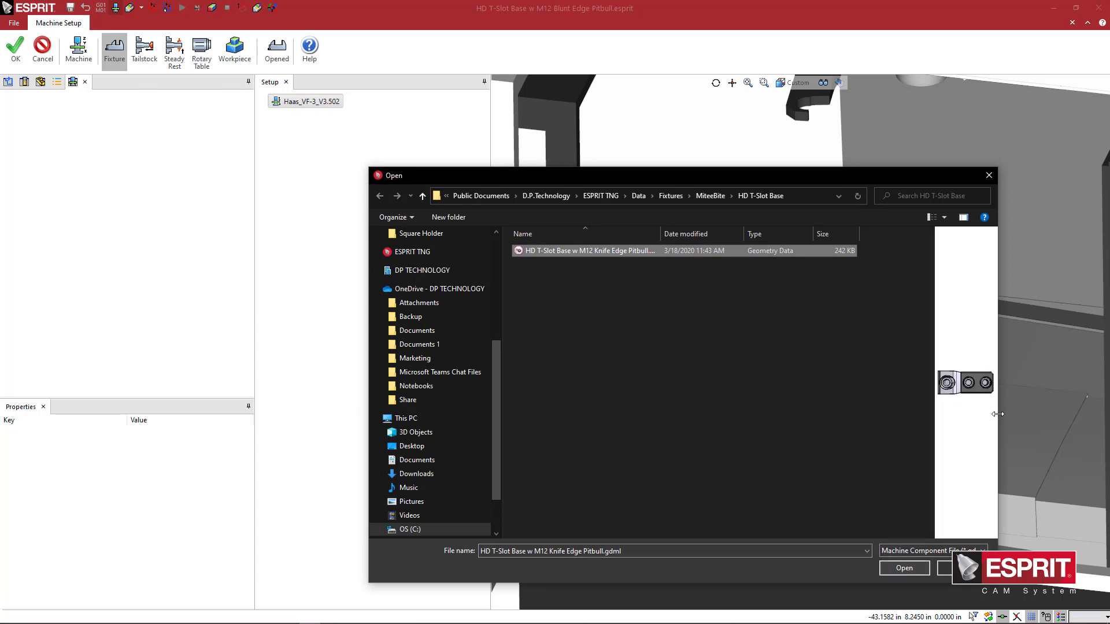
left_click_drag(934, 406, 786, 413)
left_click_drag(882, 429, 888, 461)
left_click(905, 568)
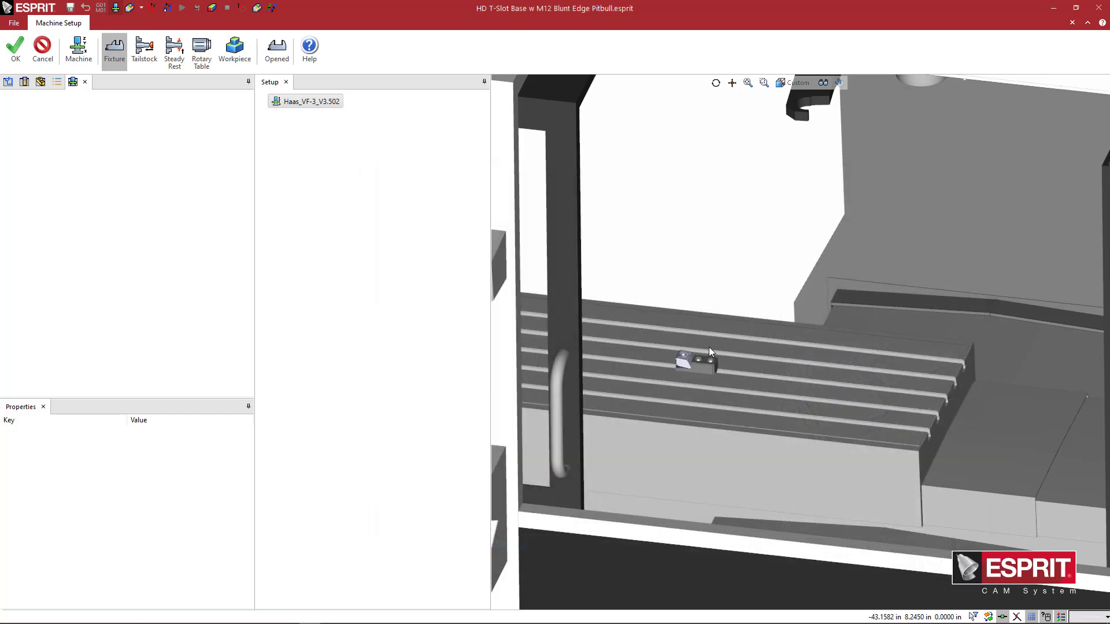
scroll(714, 373, "up", 5)
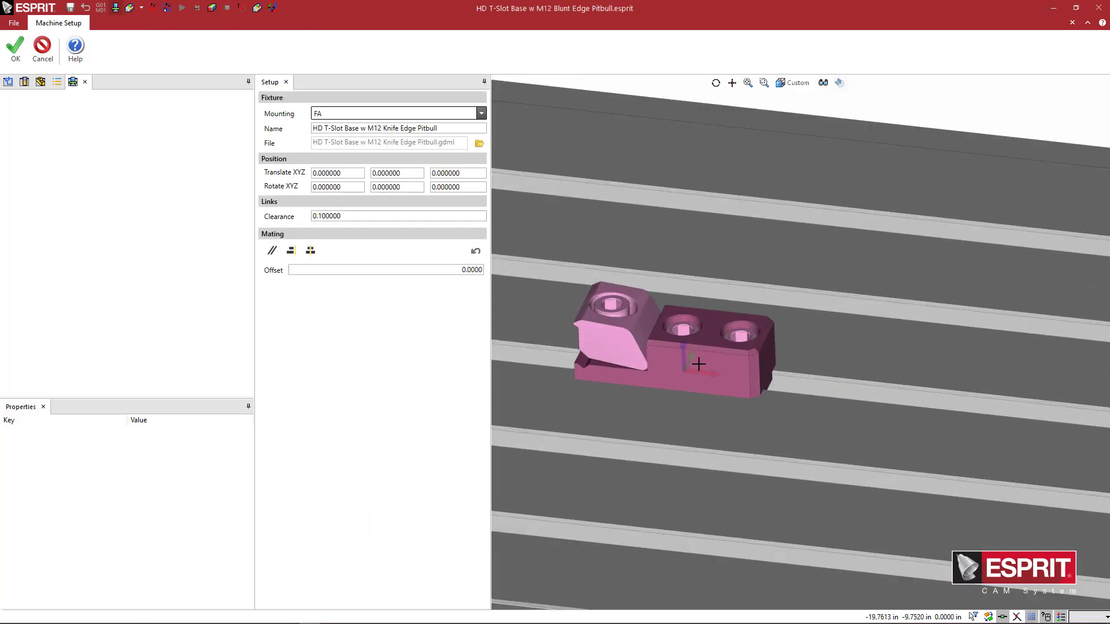
scroll(730, 376, "down", 2)
mouse_move(752, 330)
left_mouse_down()
mouse_move(768, 333)
mouse_move(751, 329)
mouse_move(767, 322)
mouse_move(746, 335)
left_mouse_up()
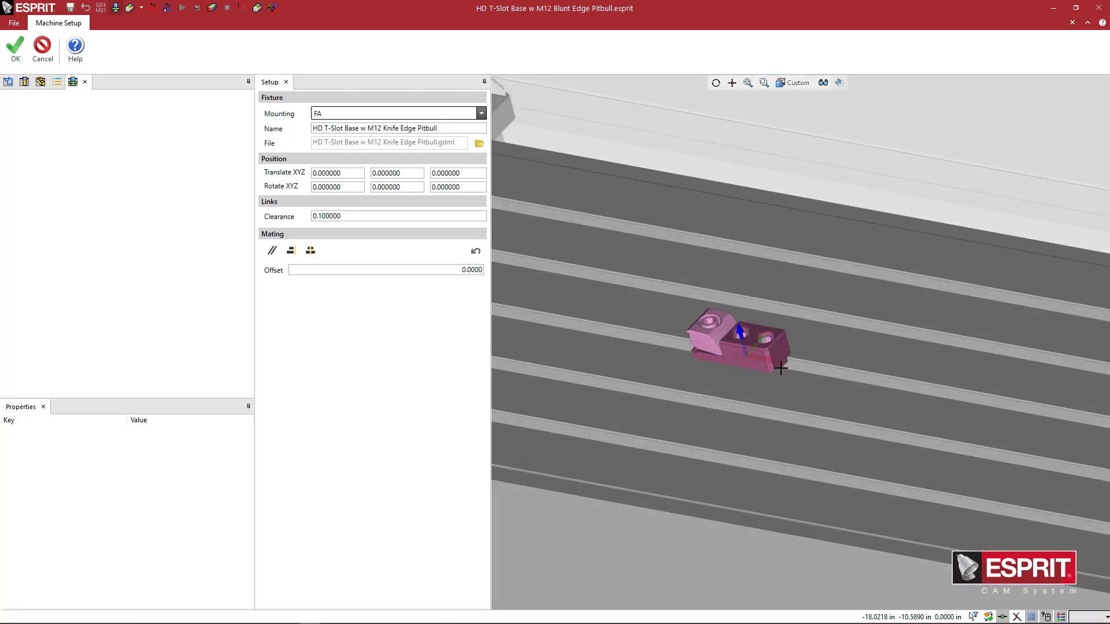
scroll(788, 353, "up", 6)
scroll(789, 350, "down", 6)
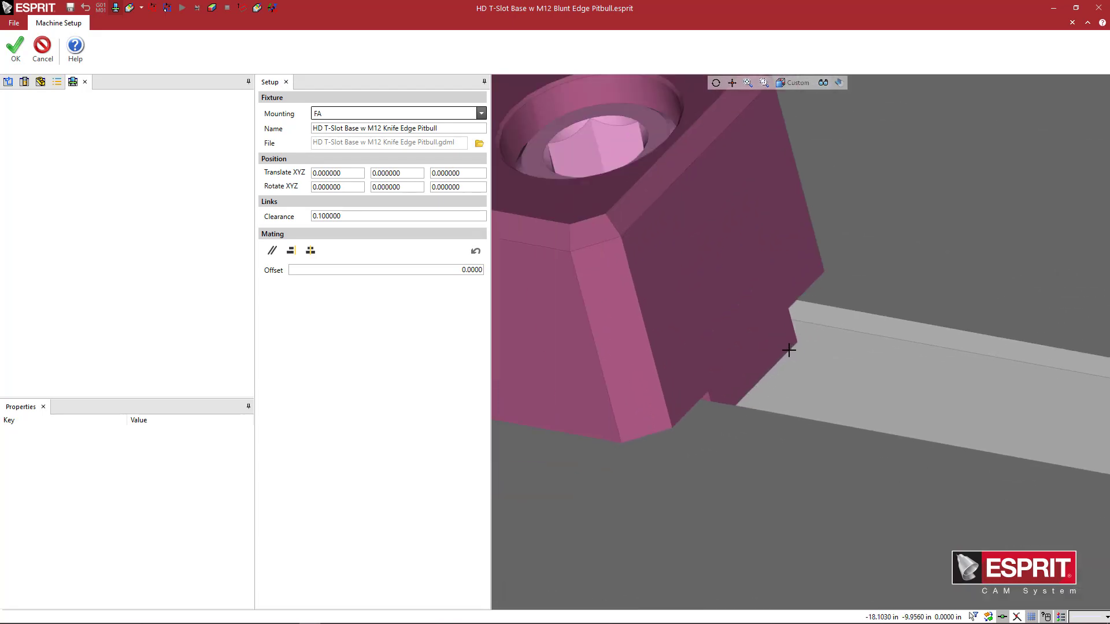
scroll(793, 366, "up", 5)
scroll(793, 367, "down", 6)
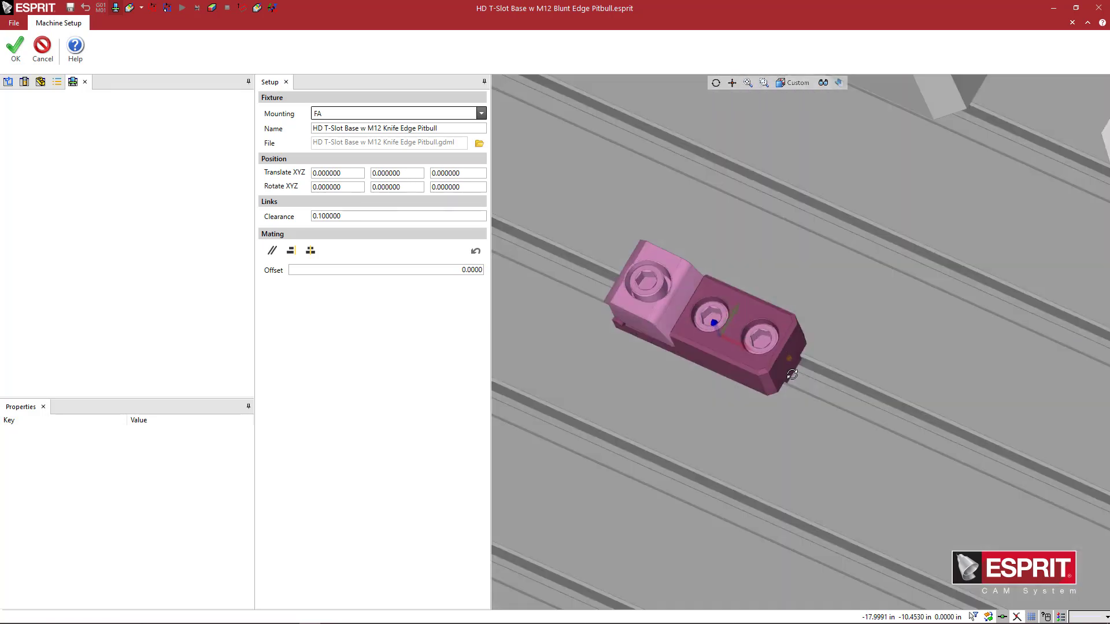
scroll(799, 365, "up", 1)
scroll(659, 315, "down", 3)
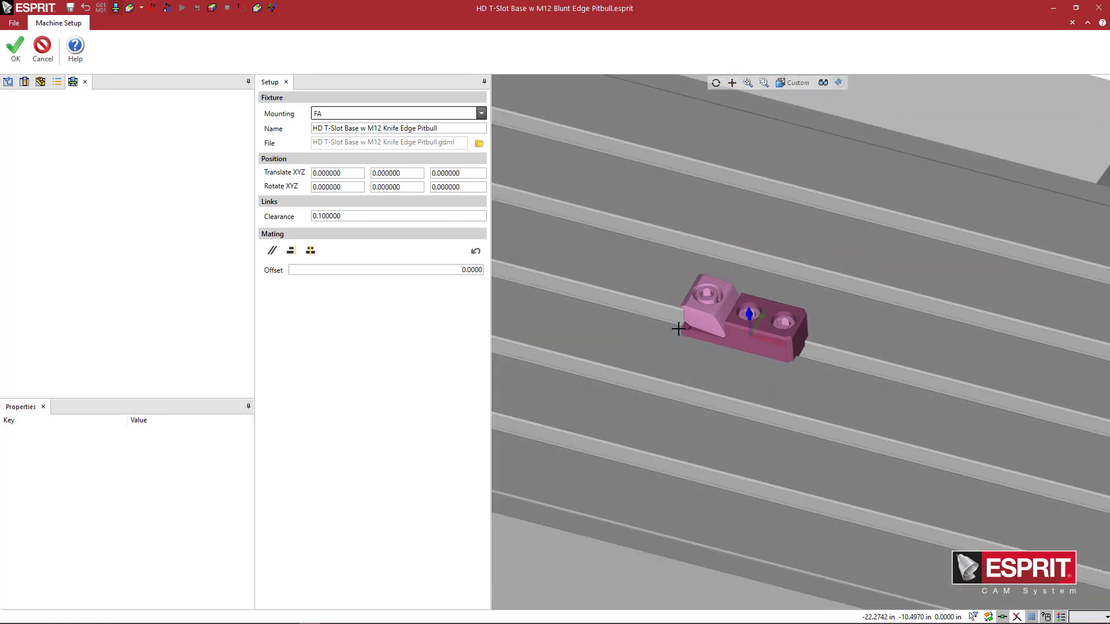
left_click_drag(658, 315, 676, 318)
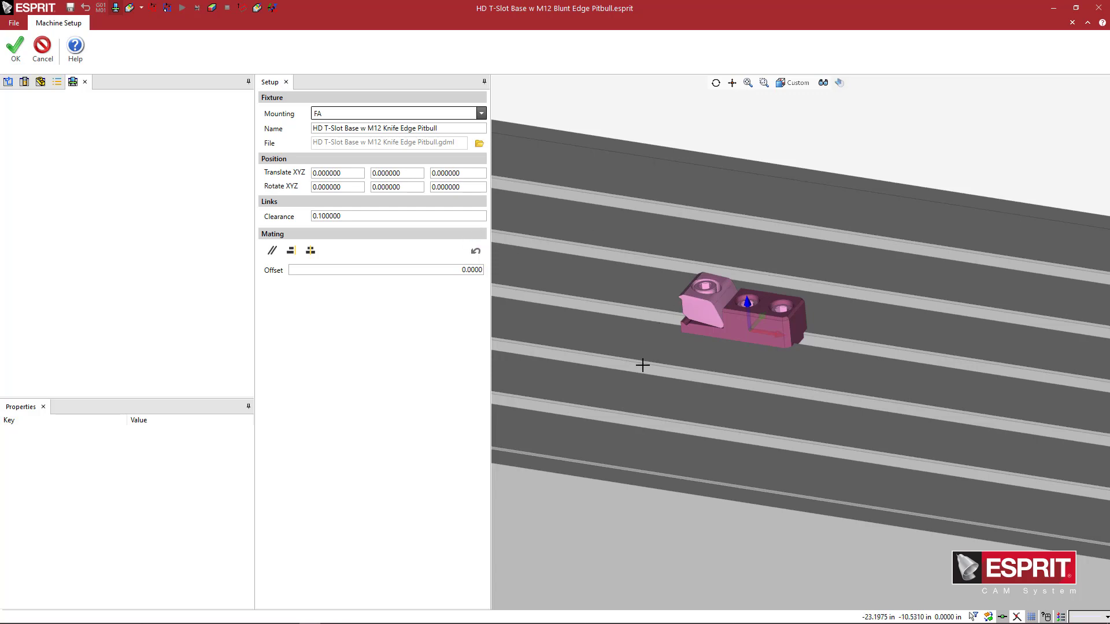
middle_click_drag(653, 324, 641, 382)
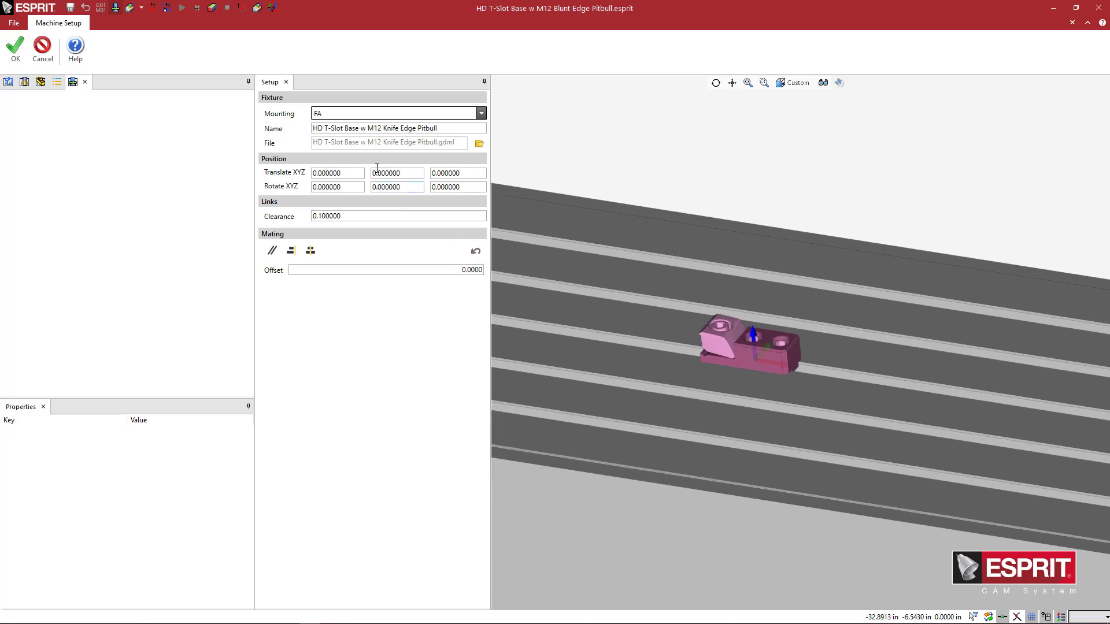
- Accept the clamp fixture and select its HD T-Slot Base entry under Haas_VF-3_V3.502
left_click(16, 51)
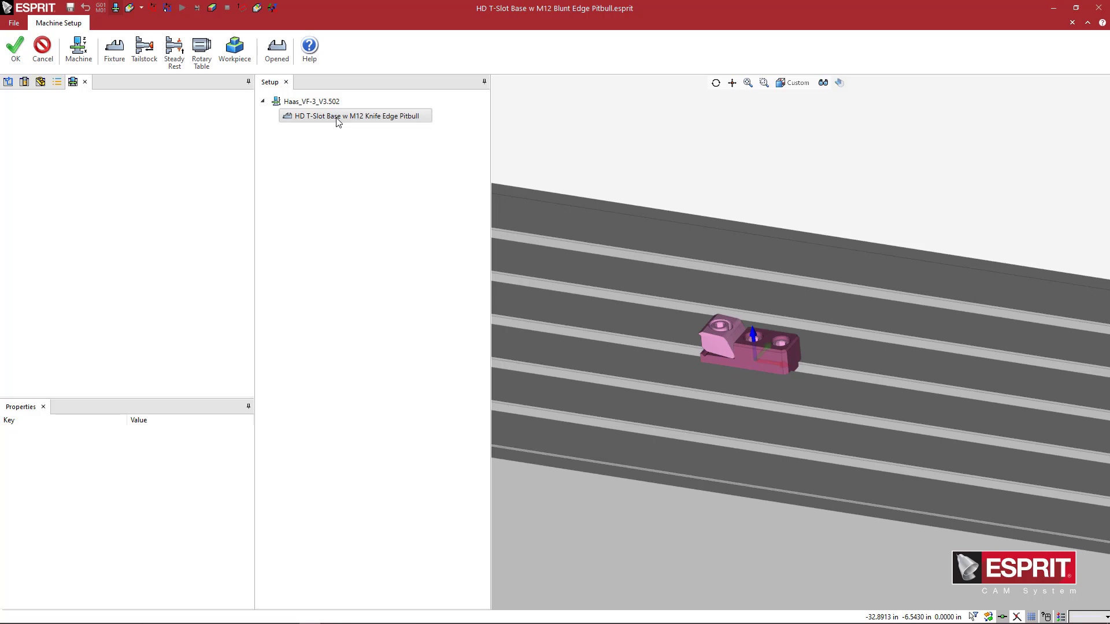
left_click(309, 119)
- Load a second copy of the Knife Edge Pitbull .gdml clamp as a fixture
left_click(122, 53)
left_click(538, 253)
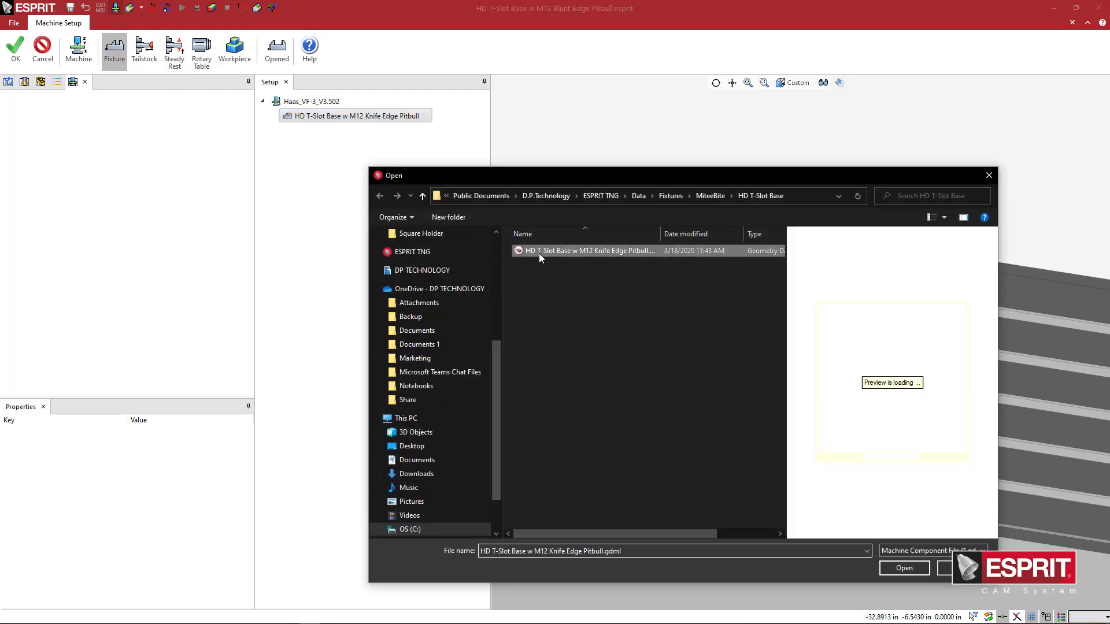
double_click(538, 253)
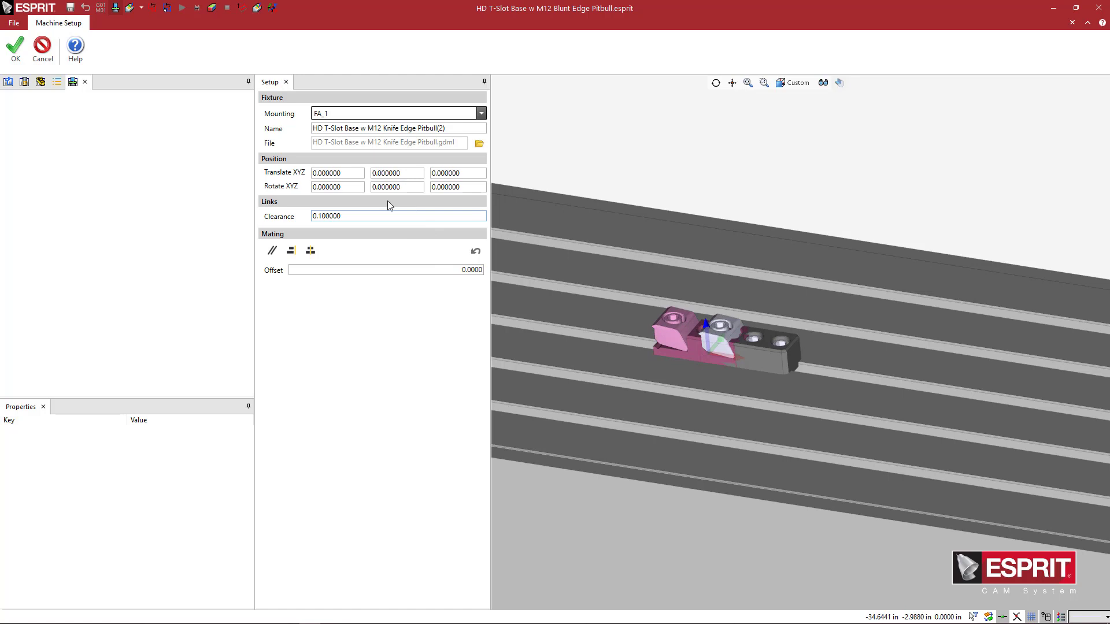
- Offset the second clamp to Translate Y 4 and Translate Z 2
double_click(399, 174)
type("4")
key("Return")
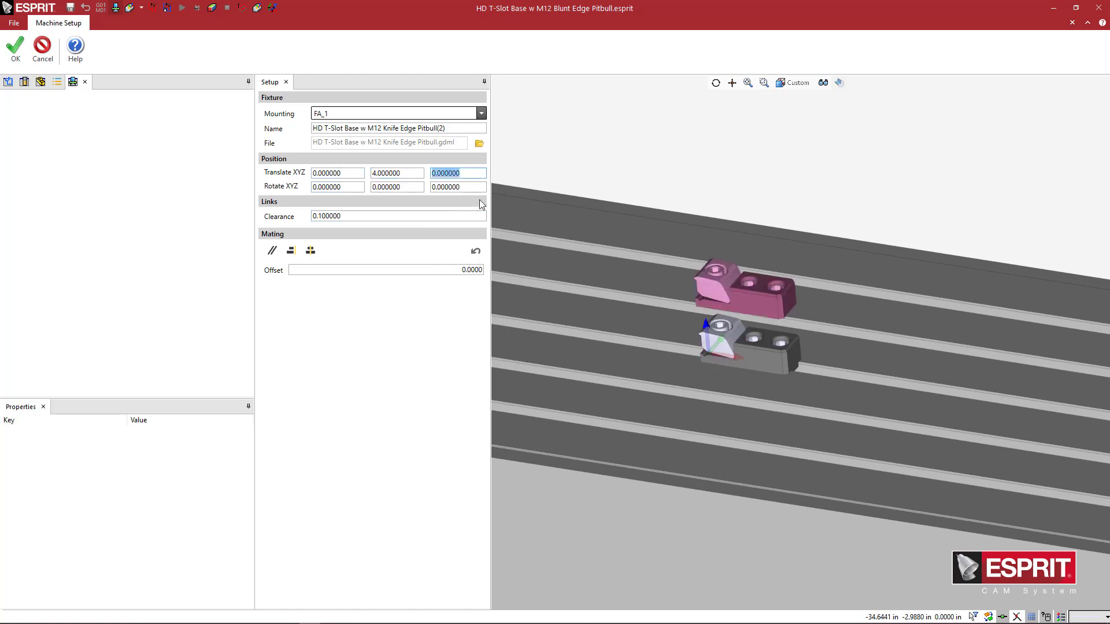
left_click_drag(717, 303, 705, 314)
scroll(751, 323, "up", 8)
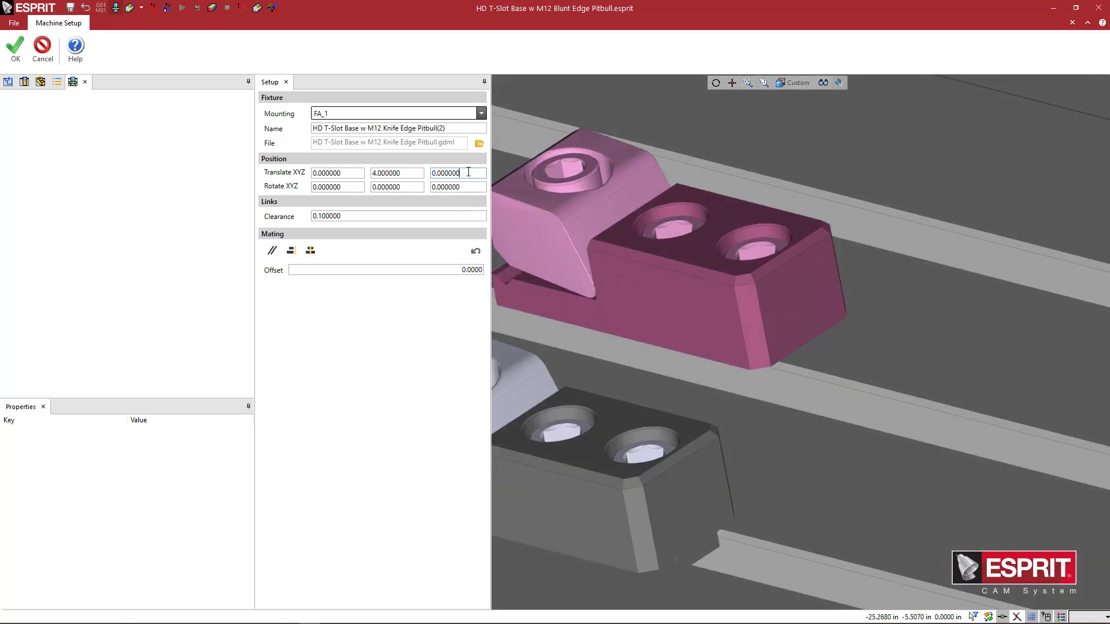
double_click(469, 172)
type("2")
key("Tab")
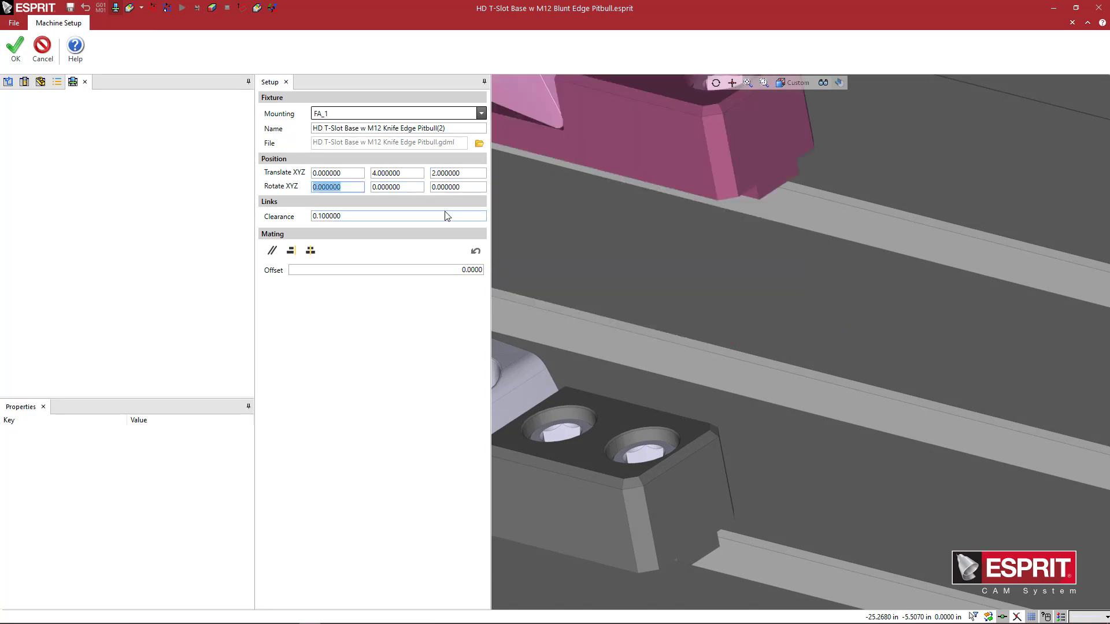
middle_click_drag(716, 285, 721, 272)
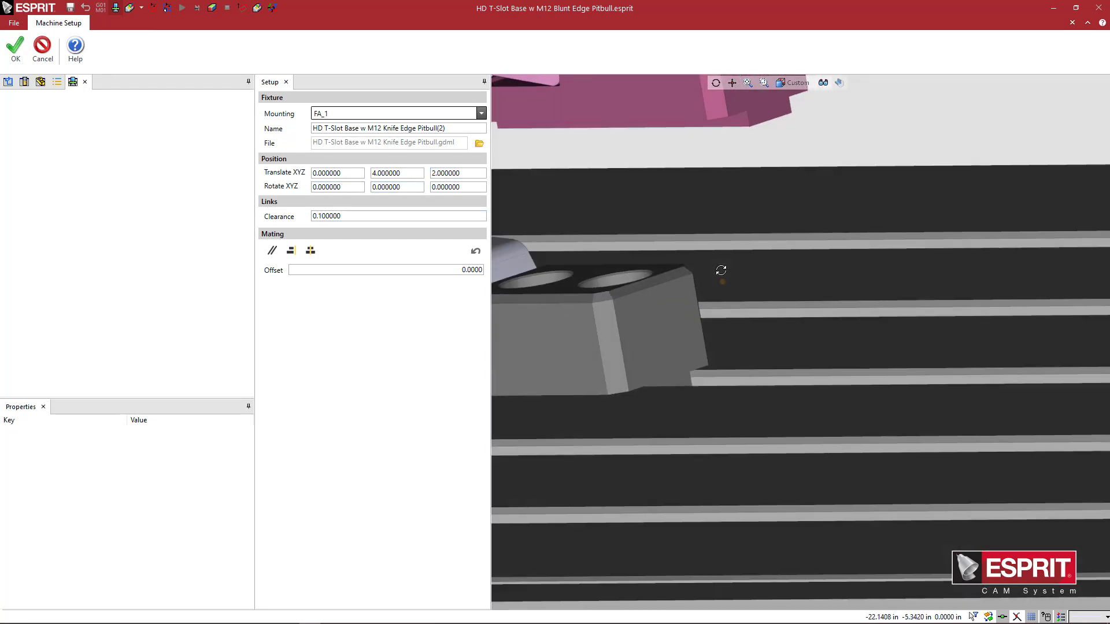
- Align a face of the second clamp to a T-slot face
left_click(738, 128)
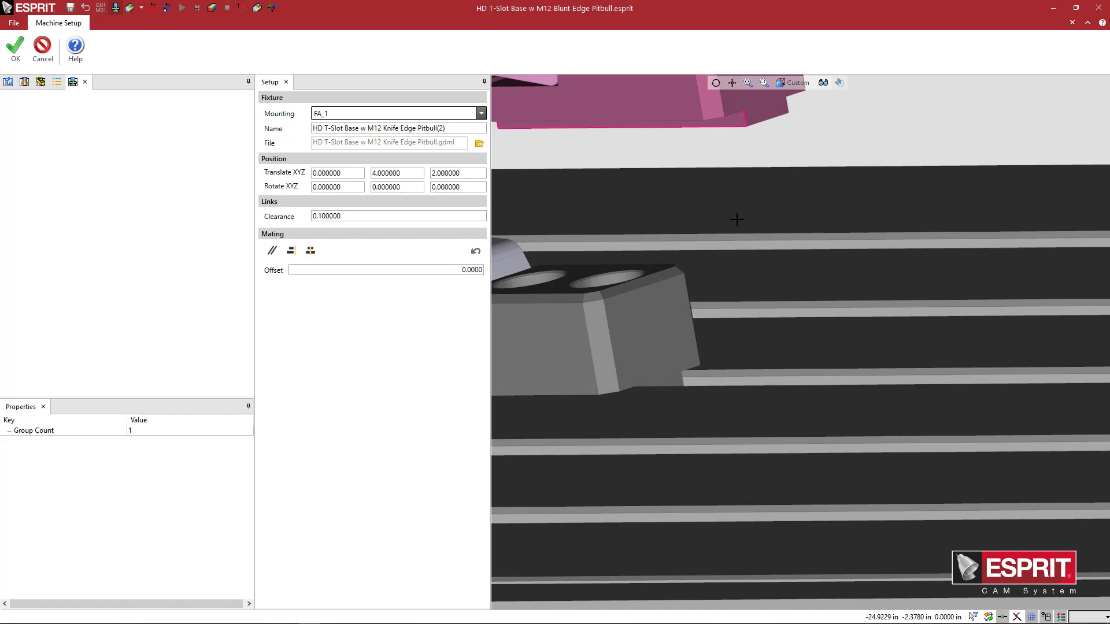
middle_click_drag(738, 216, 733, 272)
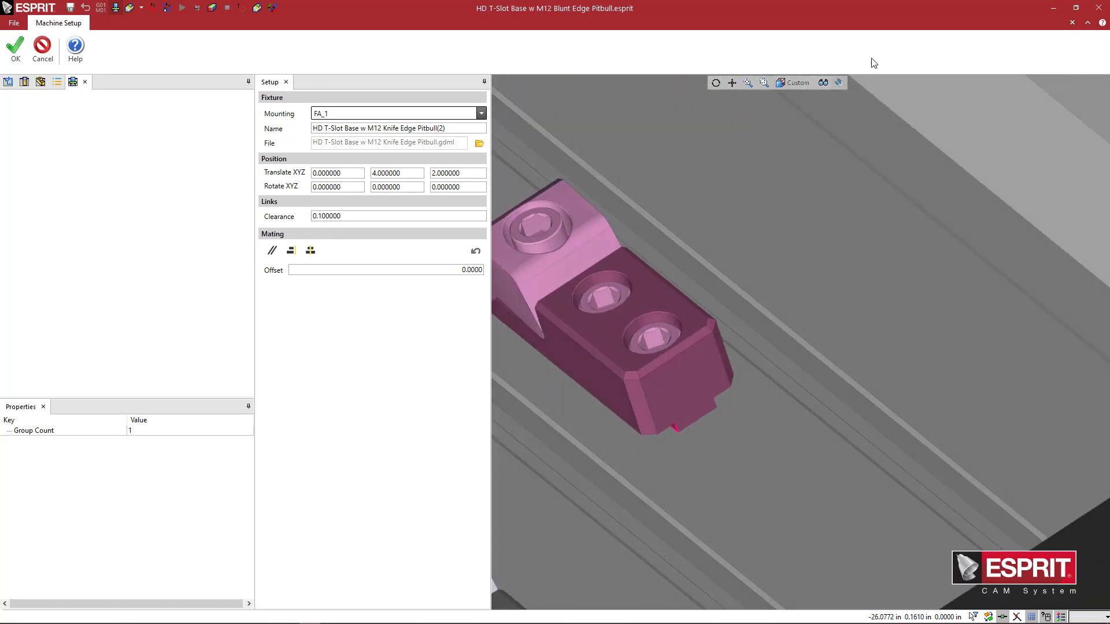
left_click(822, 82)
scroll(795, 272, "down", 5)
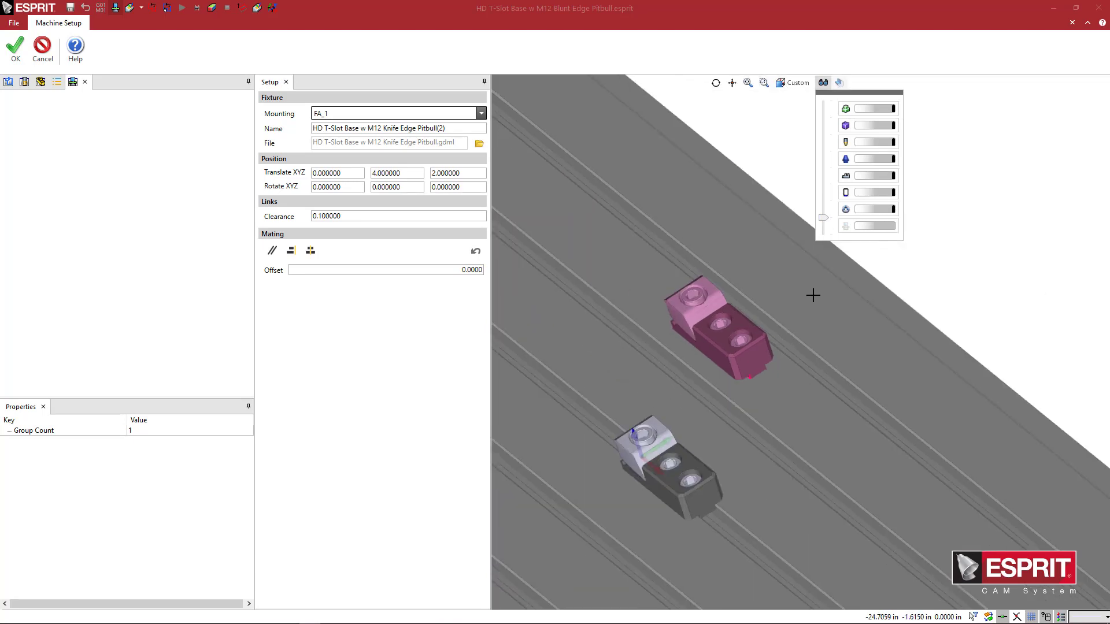
middle_click_drag(813, 295, 734, 384)
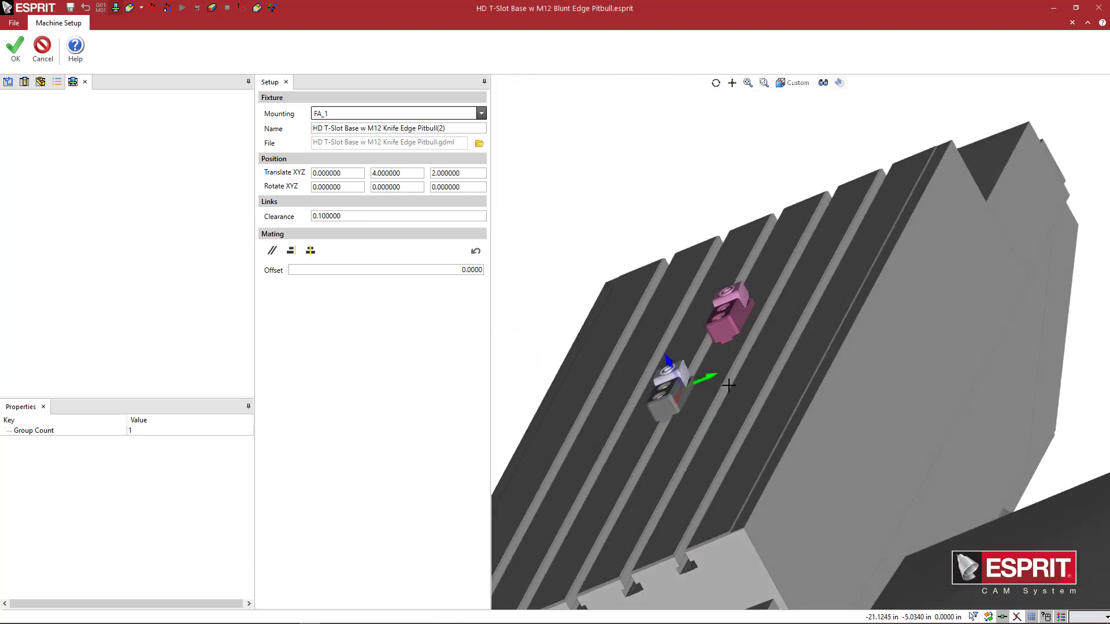
scroll(731, 382, "up", 6)
left_click(729, 375)
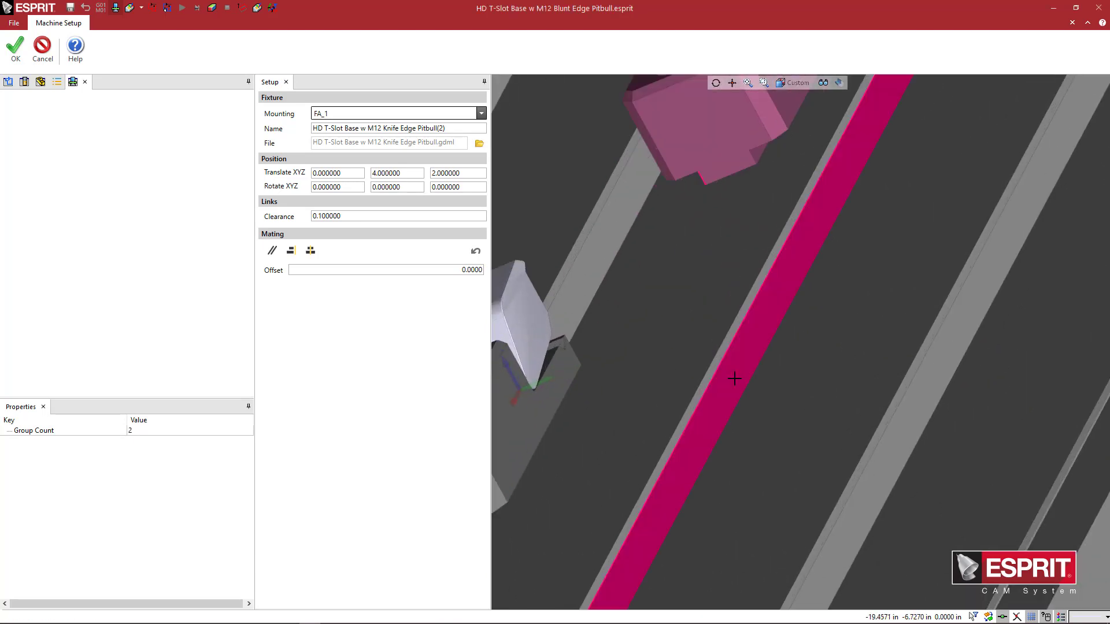
left_click(290, 250)
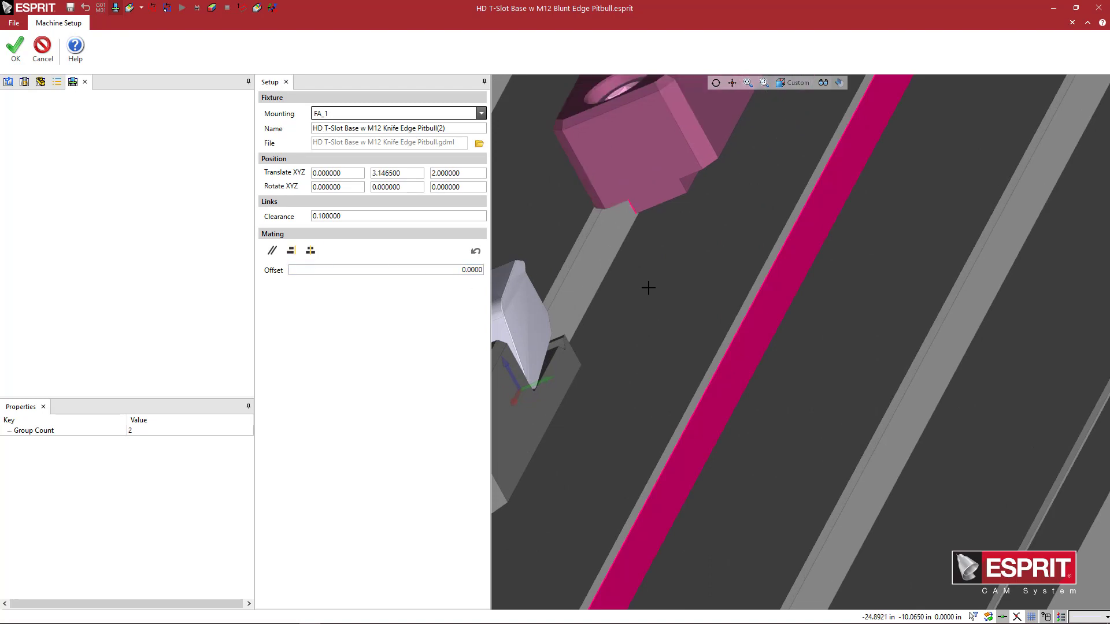
- Re-mate it to the lower clamp's T-slot face with a flipped alignment so it sits upright
middle_click_drag(647, 288, 722, 286)
scroll(708, 287, "up", 4)
scroll(722, 286, "up", 2)
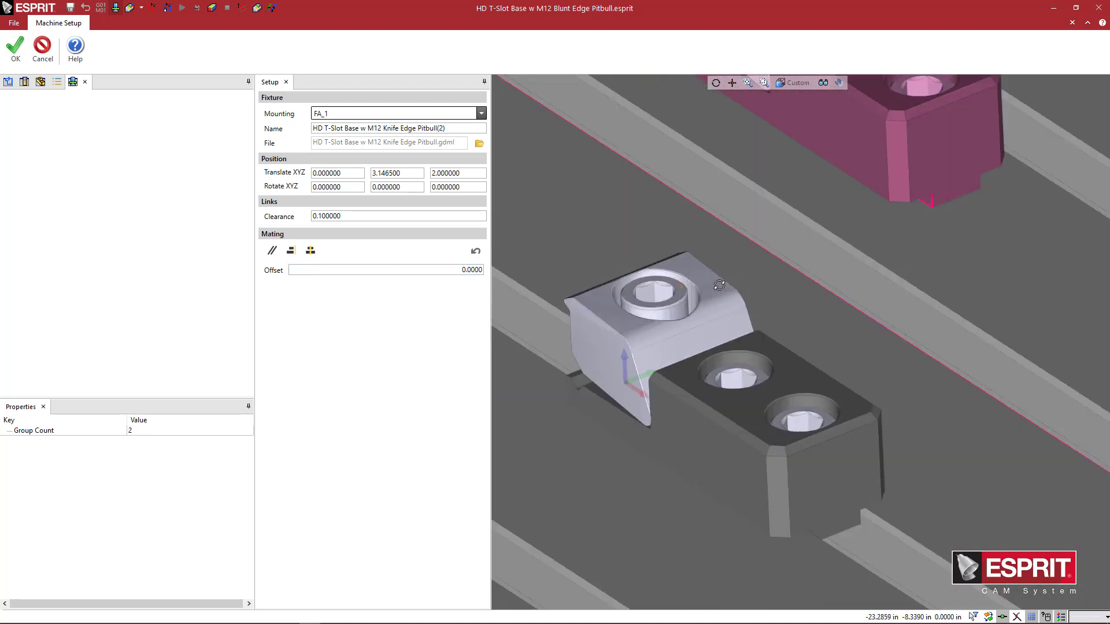
left_click(841, 468)
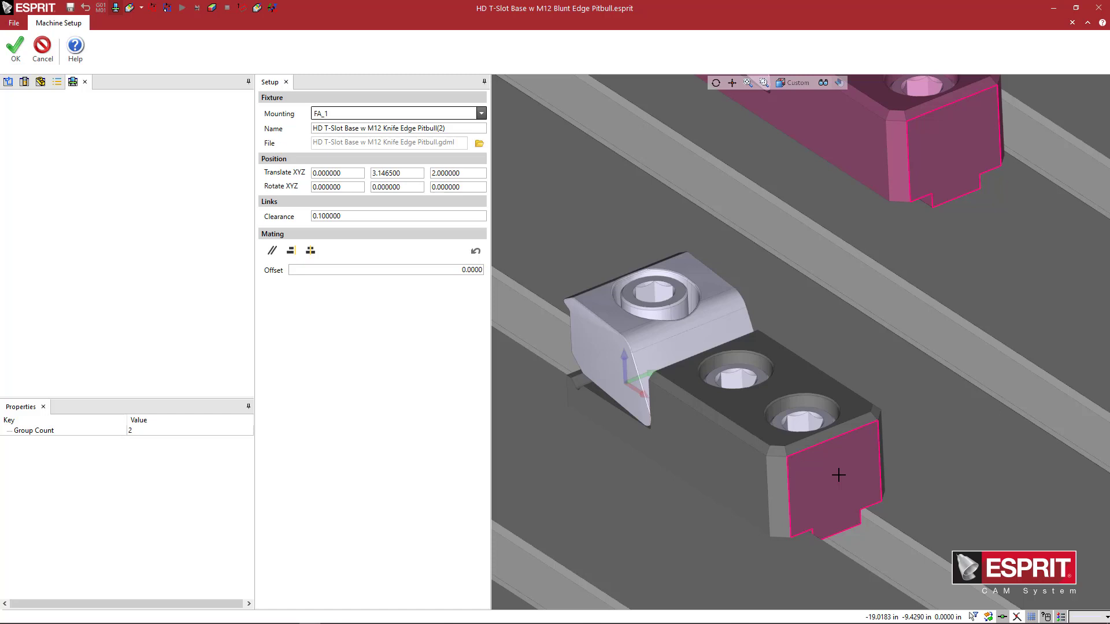
left_click(291, 252)
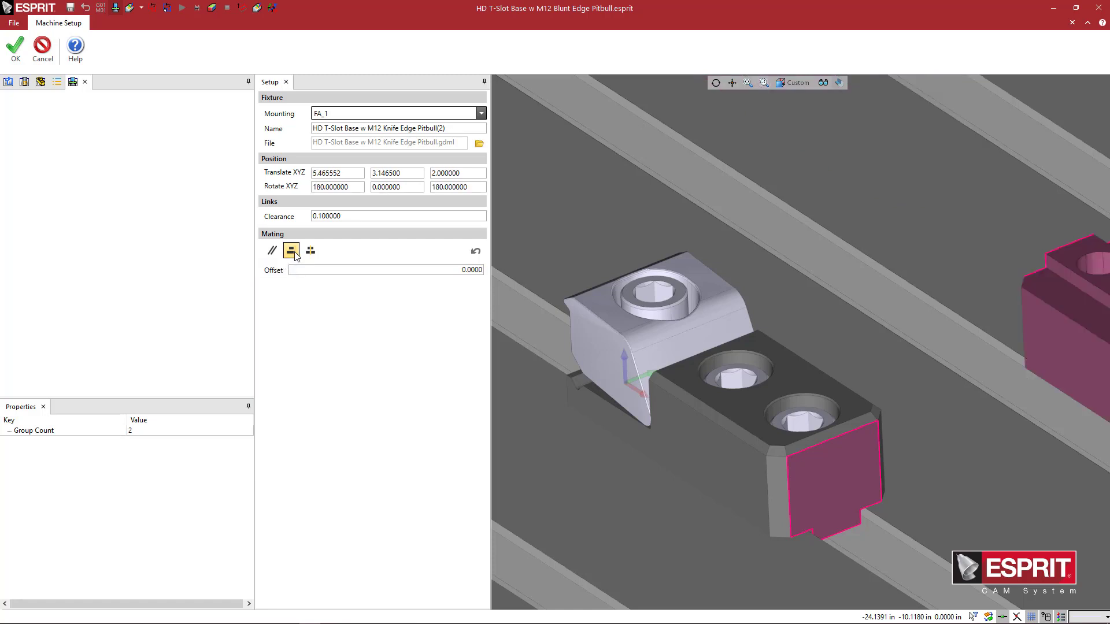
left_click(293, 254)
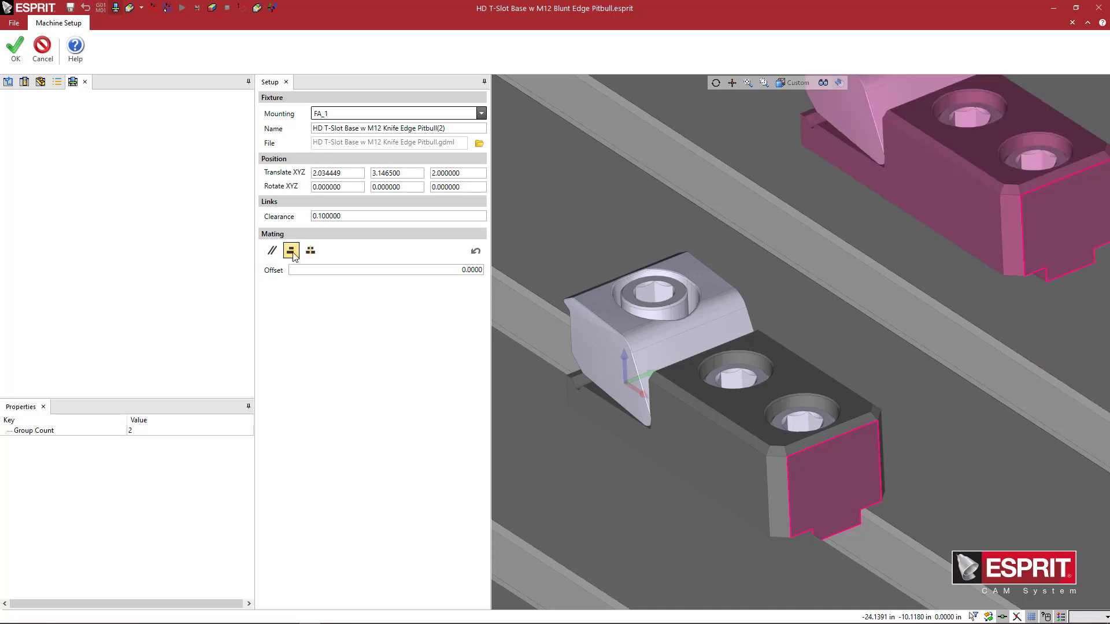
- Set Translate Z to 0 so the clamp sits flat, then confirm the placement
scroll(844, 318, "down", 5)
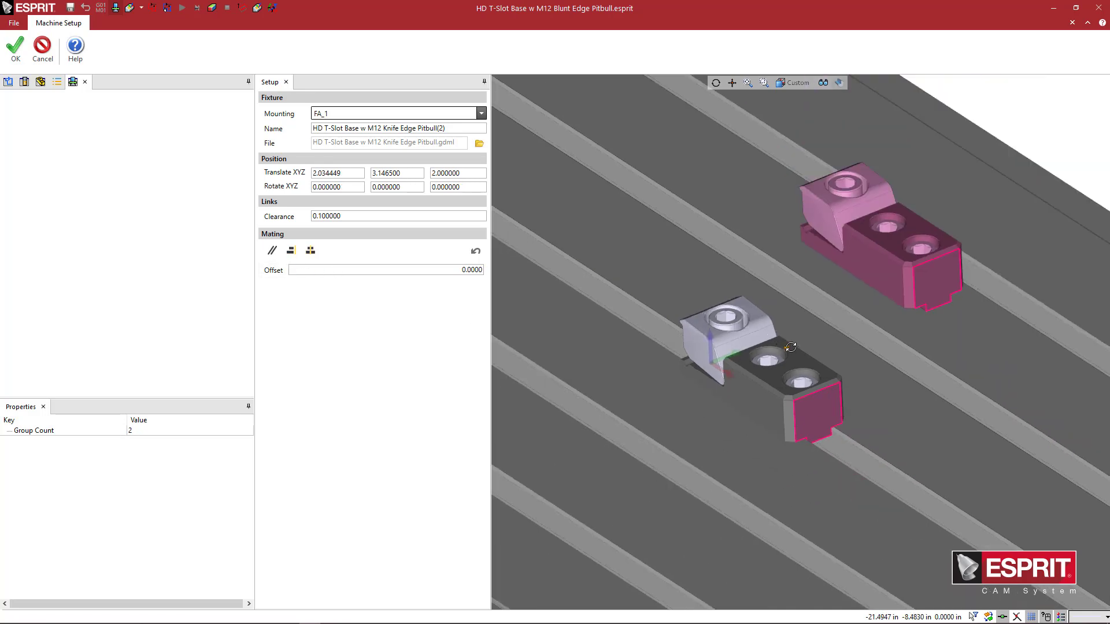
middle_click_drag(786, 349, 669, 327)
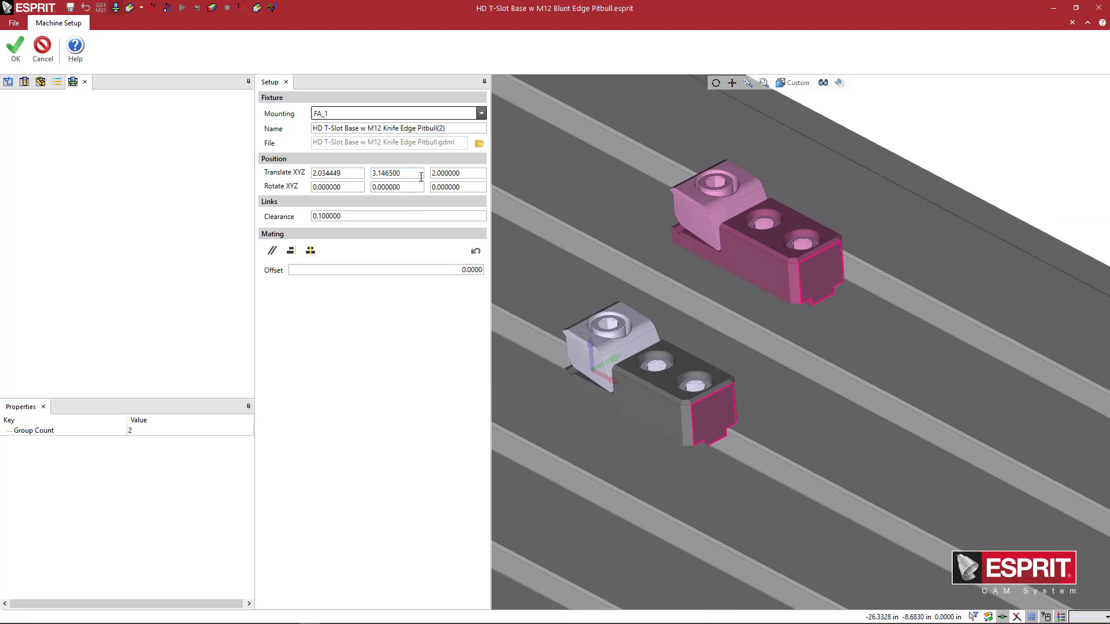
left_click_drag(467, 176, 423, 179)
type("0")
key("Tab")
scroll(649, 322, "down", 5)
middle_click_drag(683, 358, 684, 386)
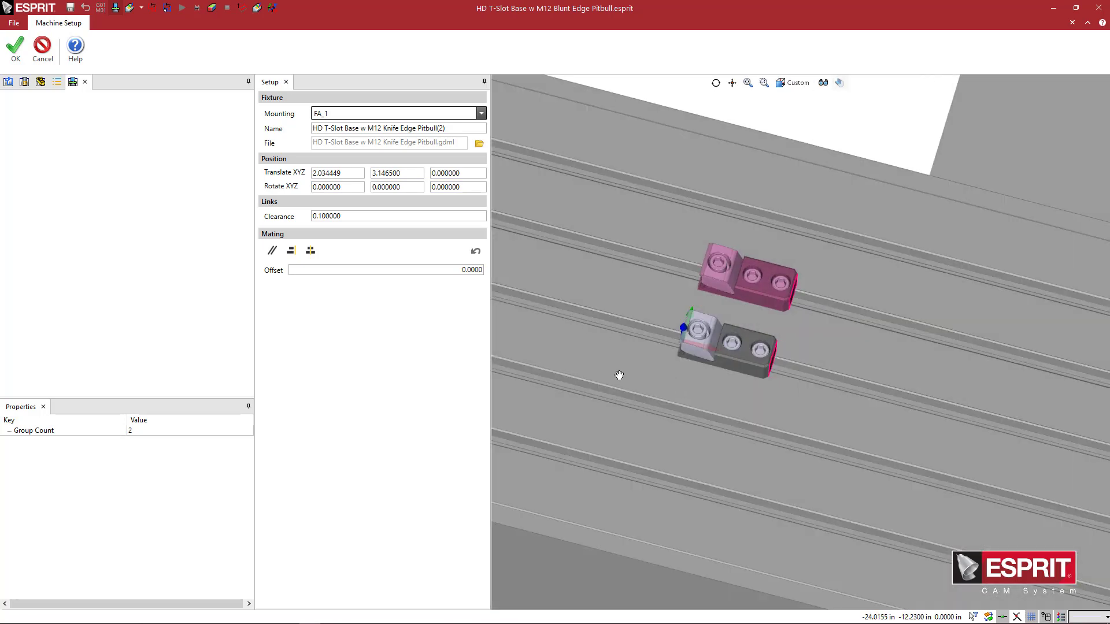
middle_click_drag(619, 376, 589, 374)
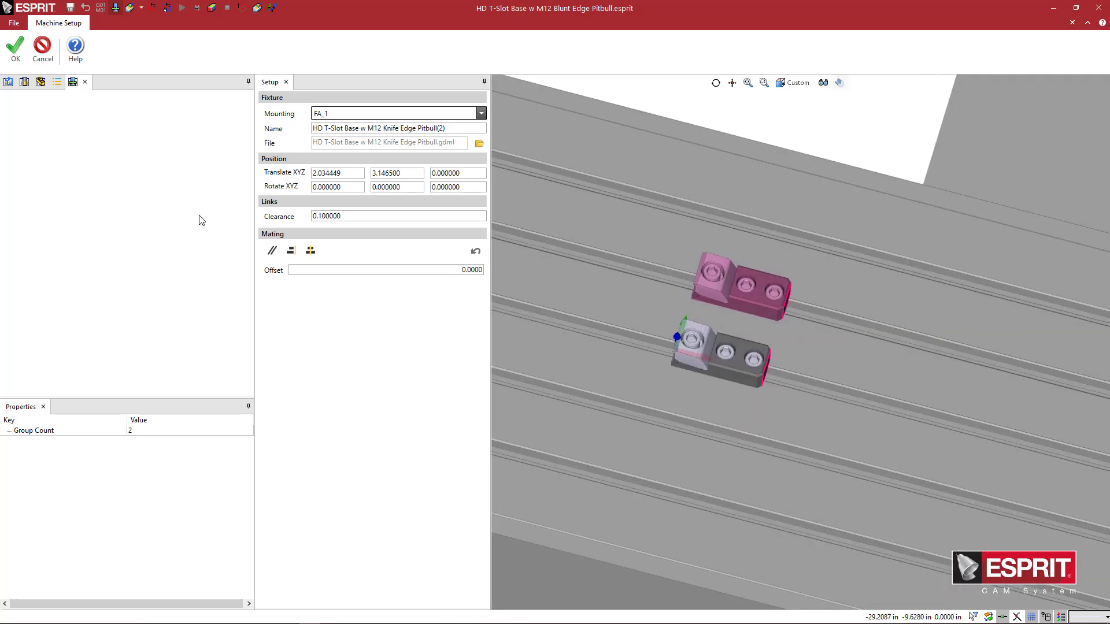
left_click(28, 62)
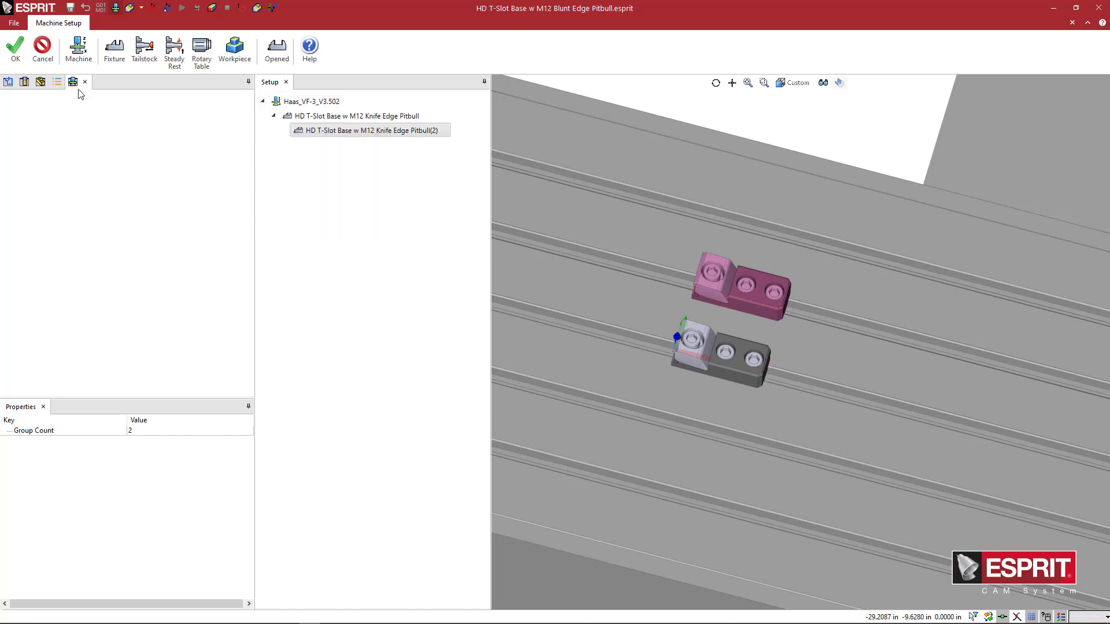
- Raise the first clamp to Translate Z 2 in its fixture settings
double_click(370, 117)
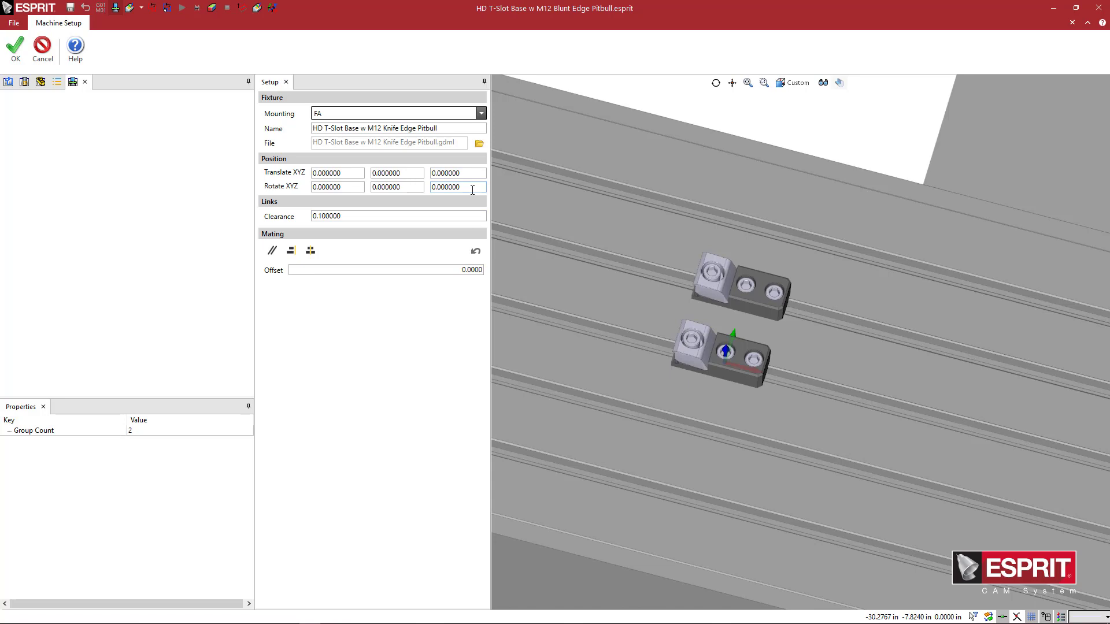
key("ctrl+a")
type("2")
key("Tab")
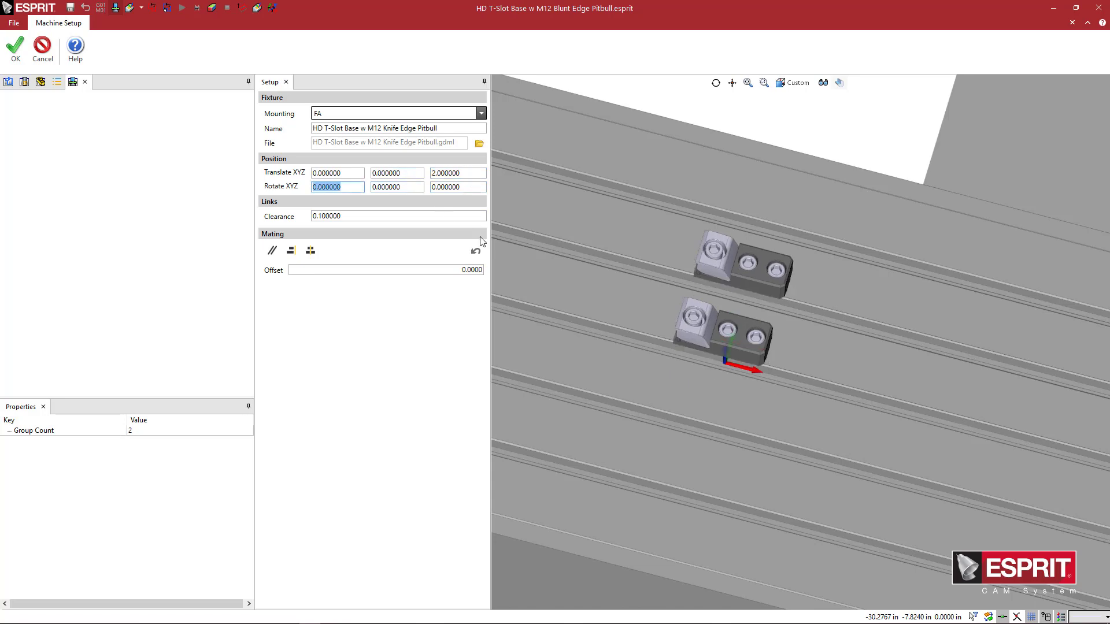
middle_click_drag(655, 365, 647, 335)
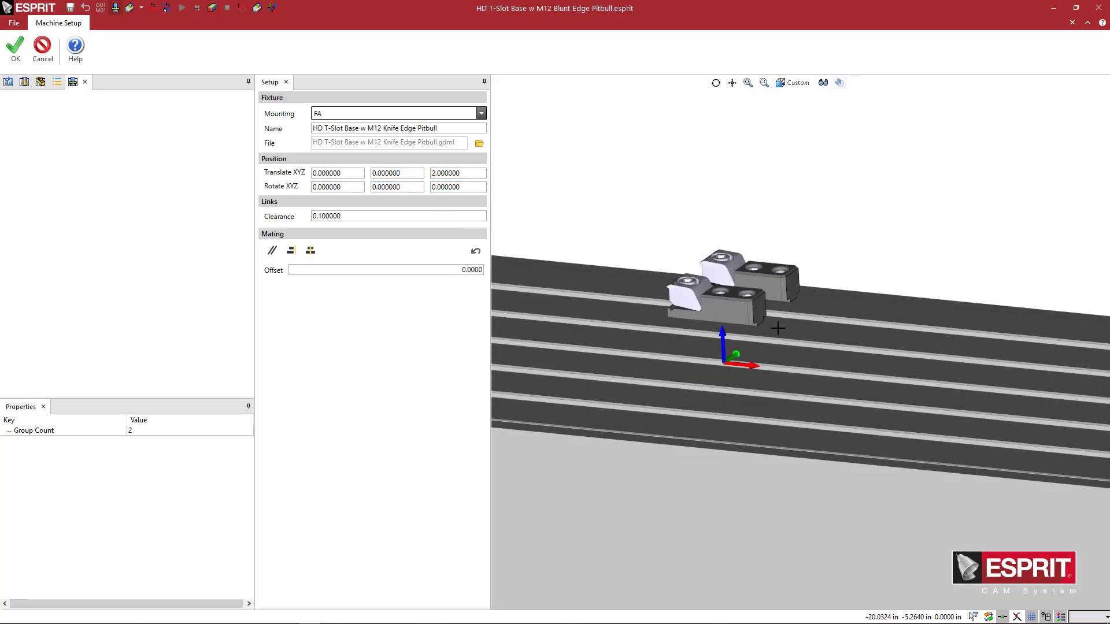
scroll(778, 329, "up", 5)
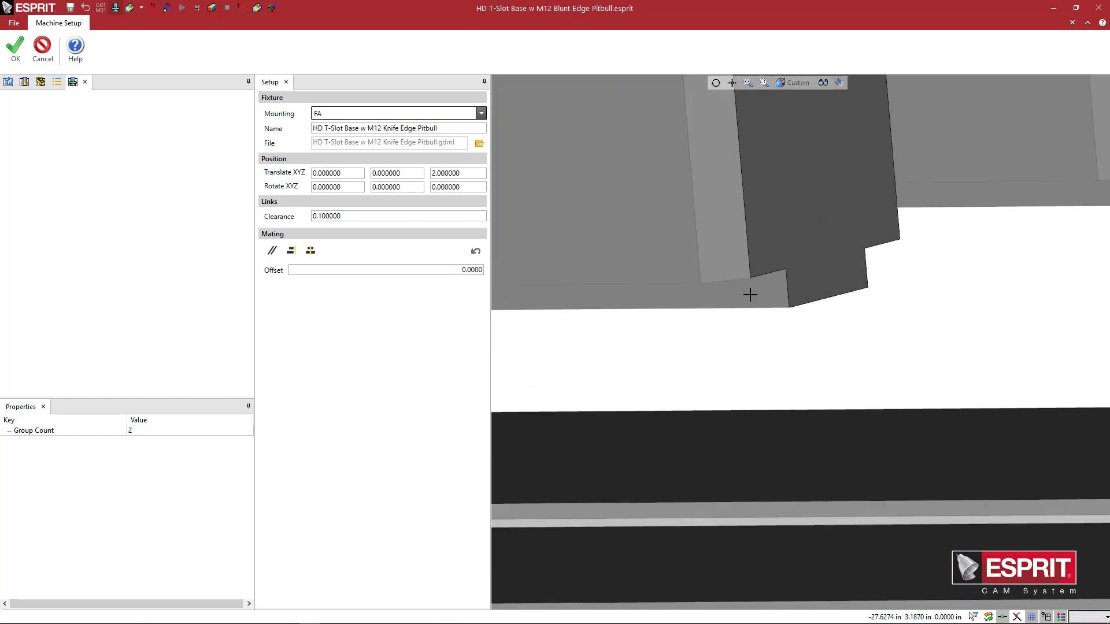
scroll(757, 296, "down", 4)
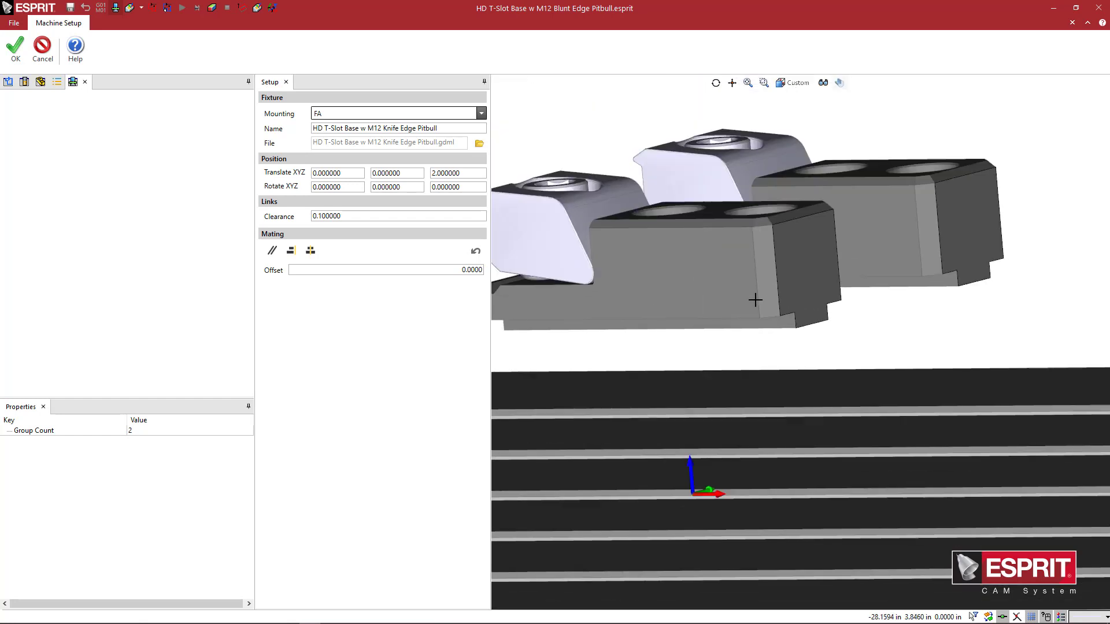
- Align the clamp block's bottom face against a T-slot rail face
left_click(787, 328)
left_click(787, 330)
scroll(761, 349, "down", 3)
middle_click_drag(760, 349, 624, 465)
scroll(624, 465, "up", 3)
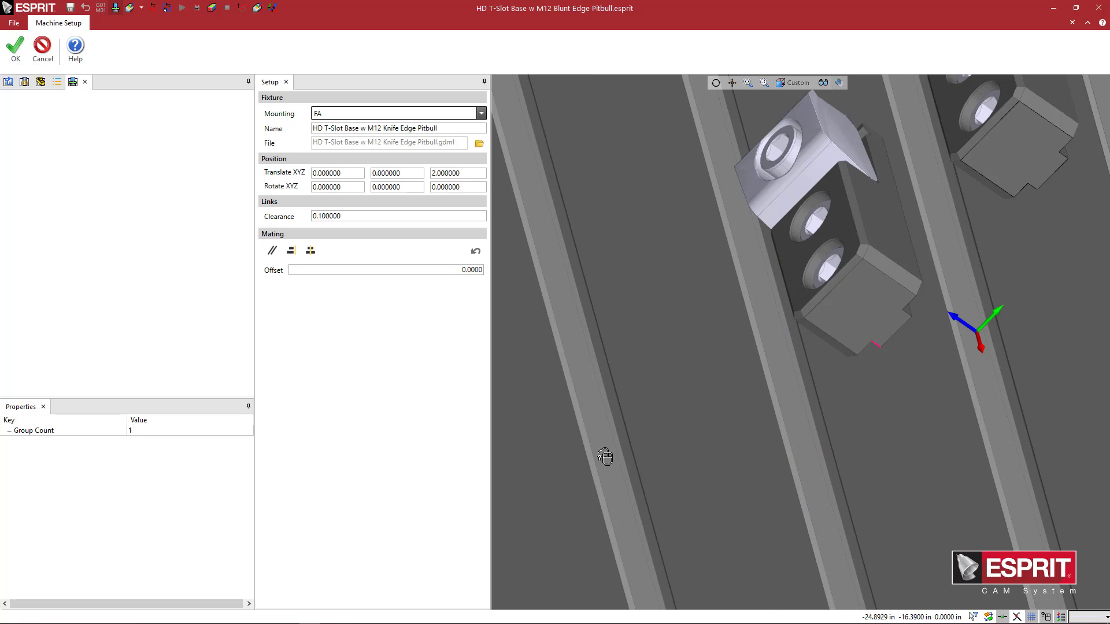
left_click(604, 456)
middle_click_drag(890, 340, 925, 243)
scroll(899, 235, "up", 3)
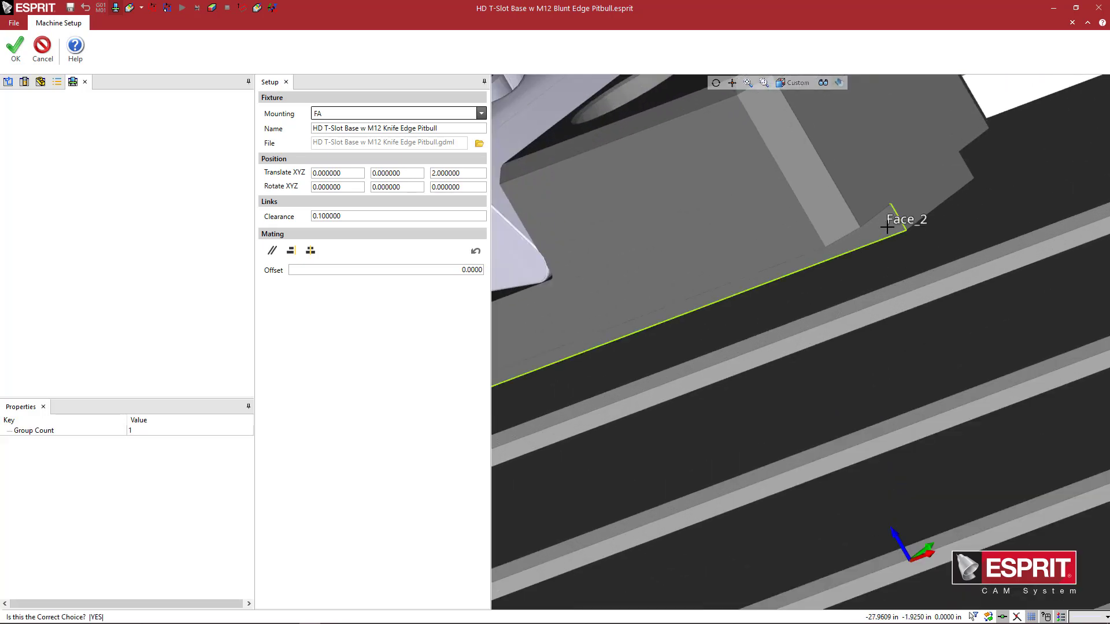
left_click(886, 228)
left_click(291, 251)
- Lower the clamps to Translate Z 0 and confirm the first clamp's placement
scroll(578, 328, "down", 5)
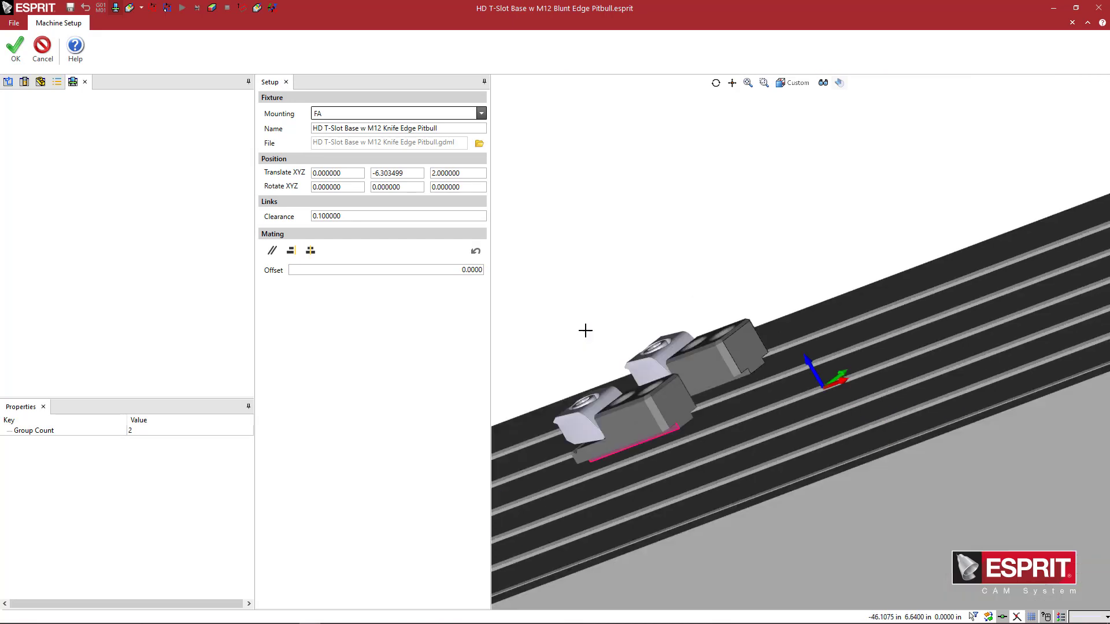
key("ctrl+a")
type("0")
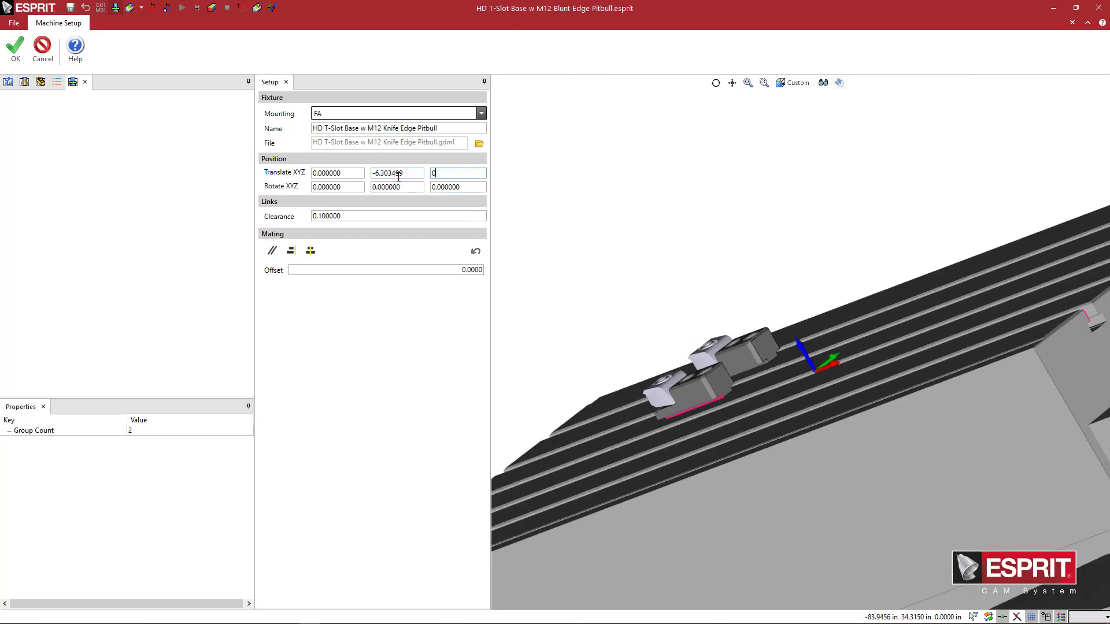
key("Tab")
middle_click_drag(715, 311, 728, 400)
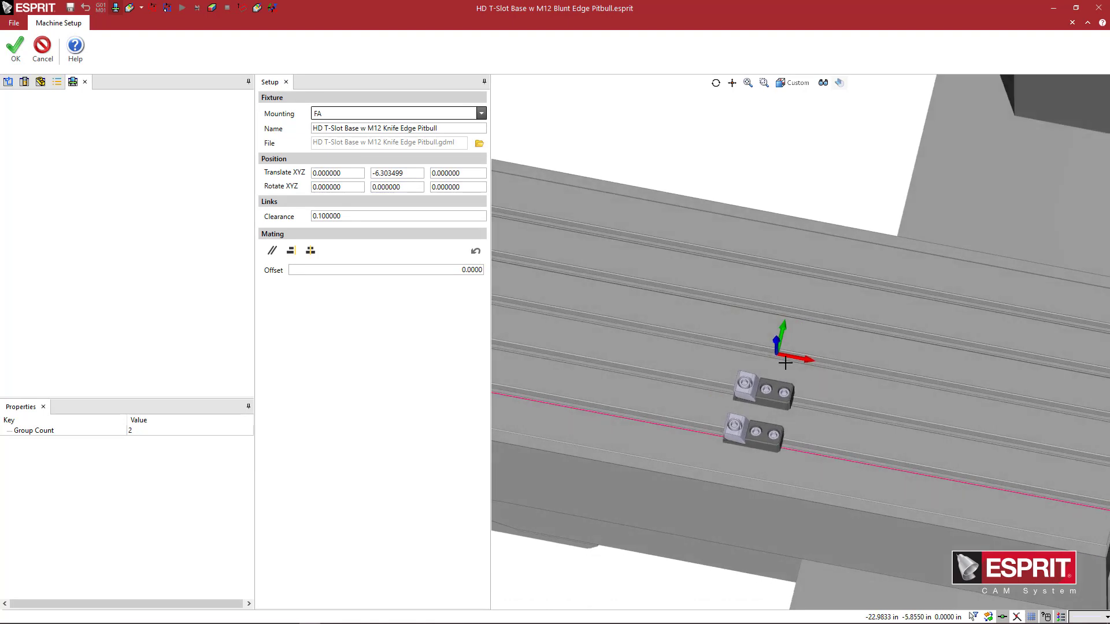
left_click(768, 183)
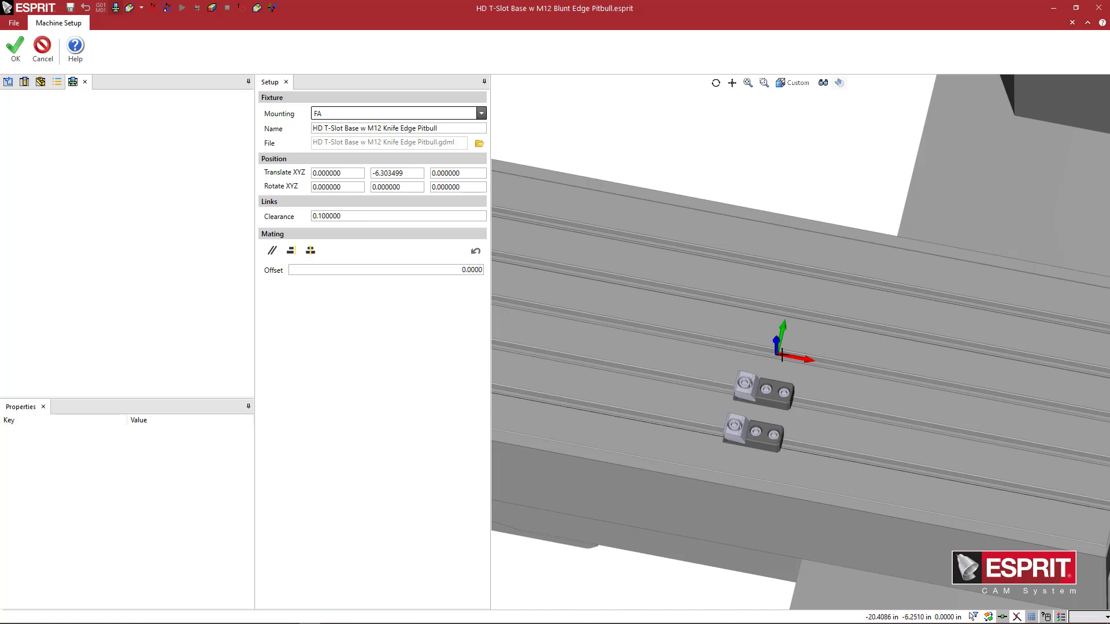
scroll(774, 385, "up", 2)
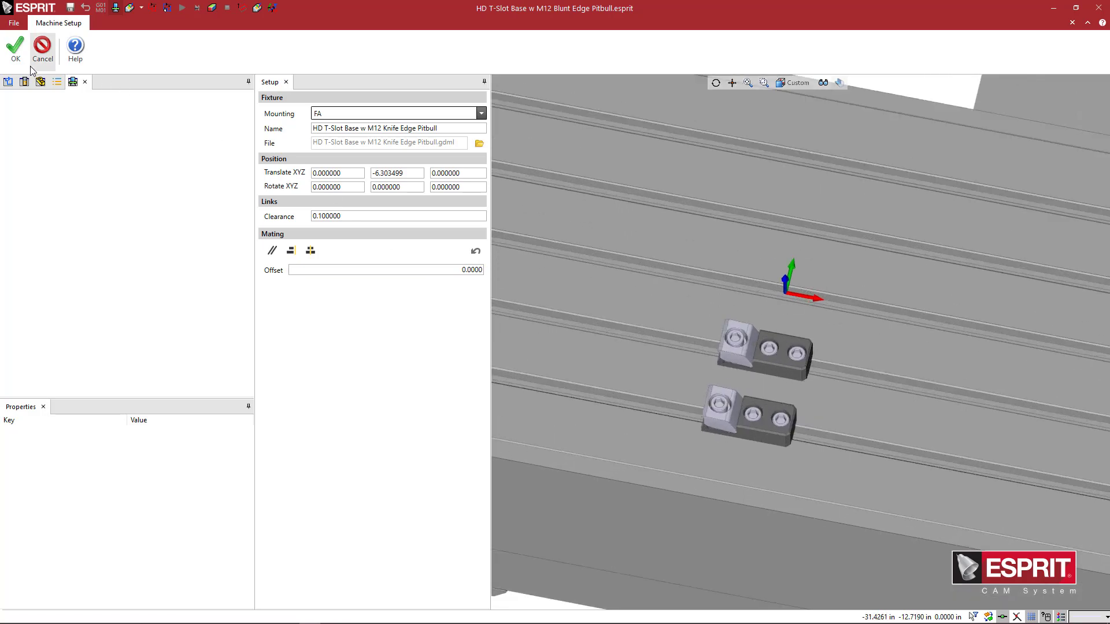
left_click(43, 49)
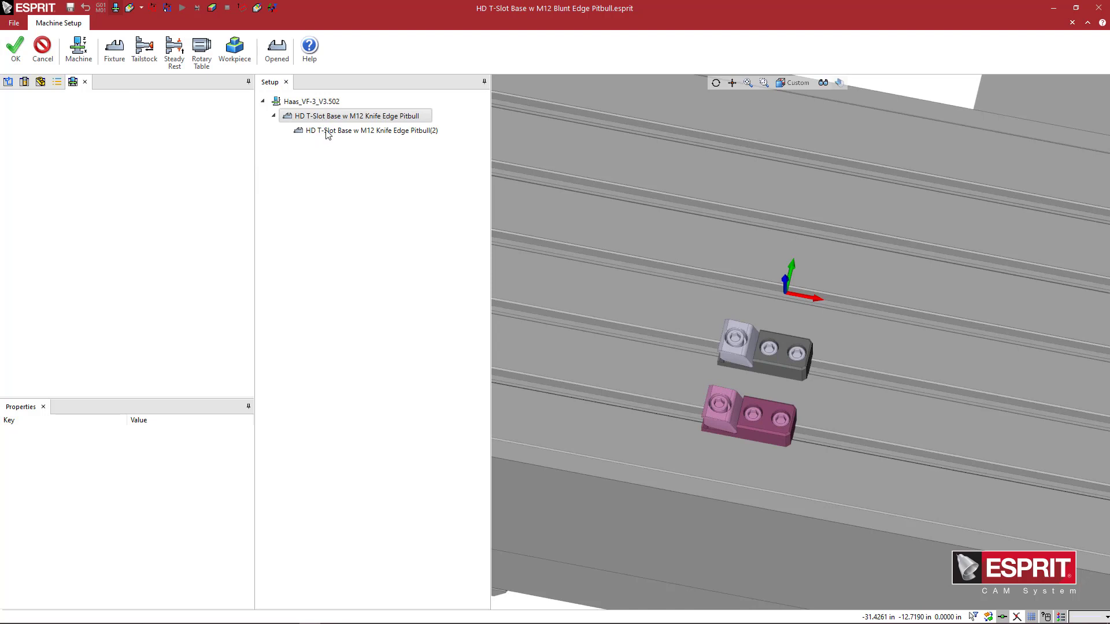
- Set the first clamp's Translate X to 4 (trying 2 first), sliding both clamps along the rail
left_click(351, 117)
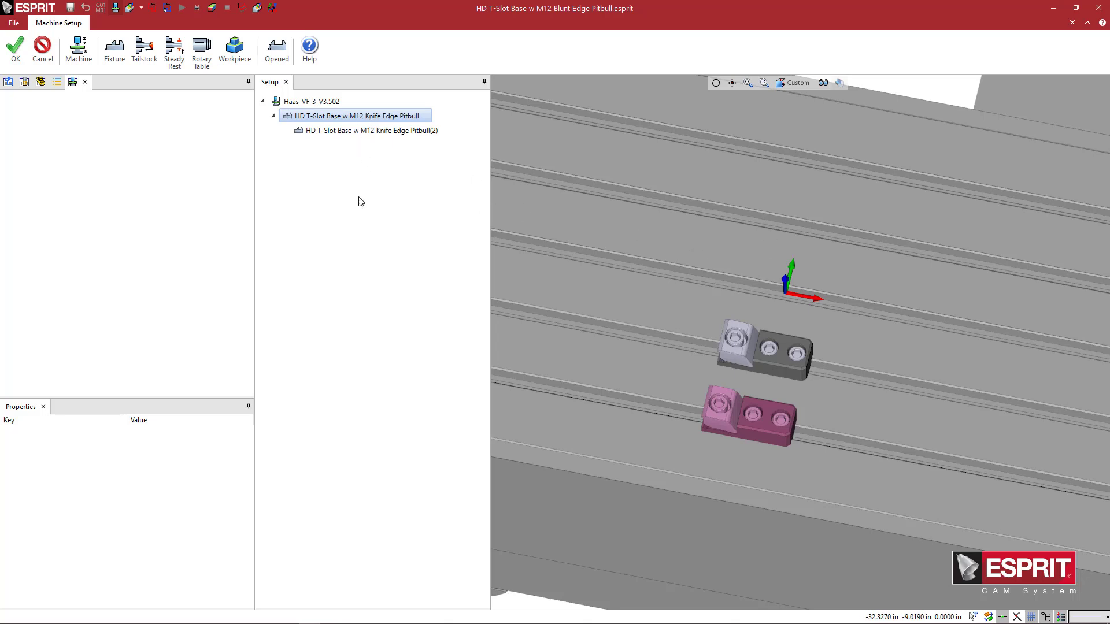
double_click(401, 117)
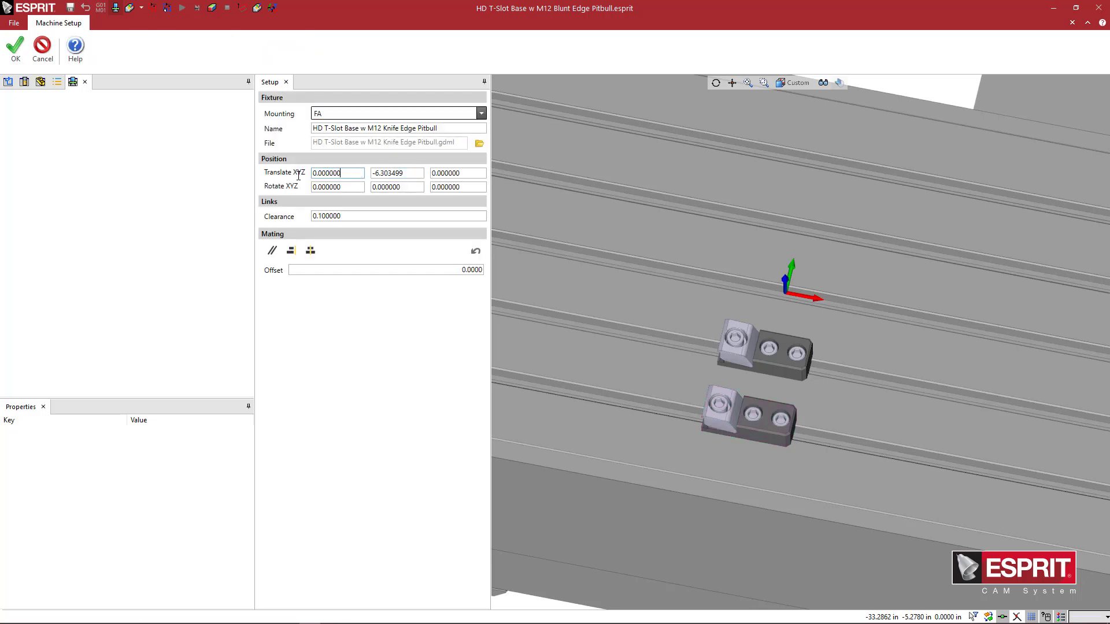
key("ctrl+a")
type("2")
key("Tab")
key("shift+Tab")
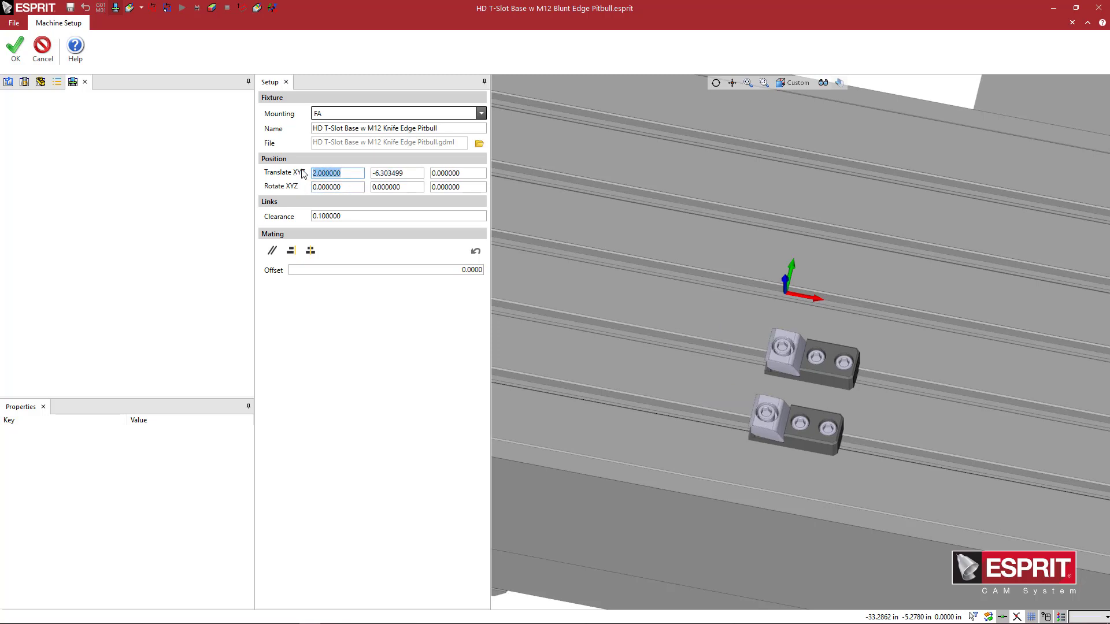
type("4")
key("Tab")
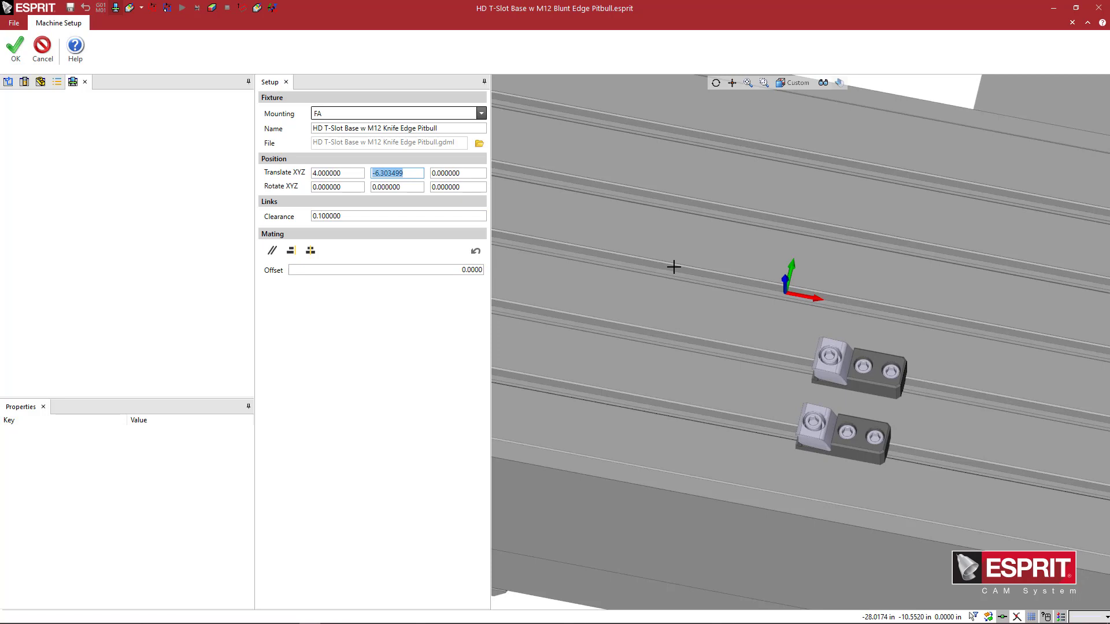
scroll(708, 238, "up", 5)
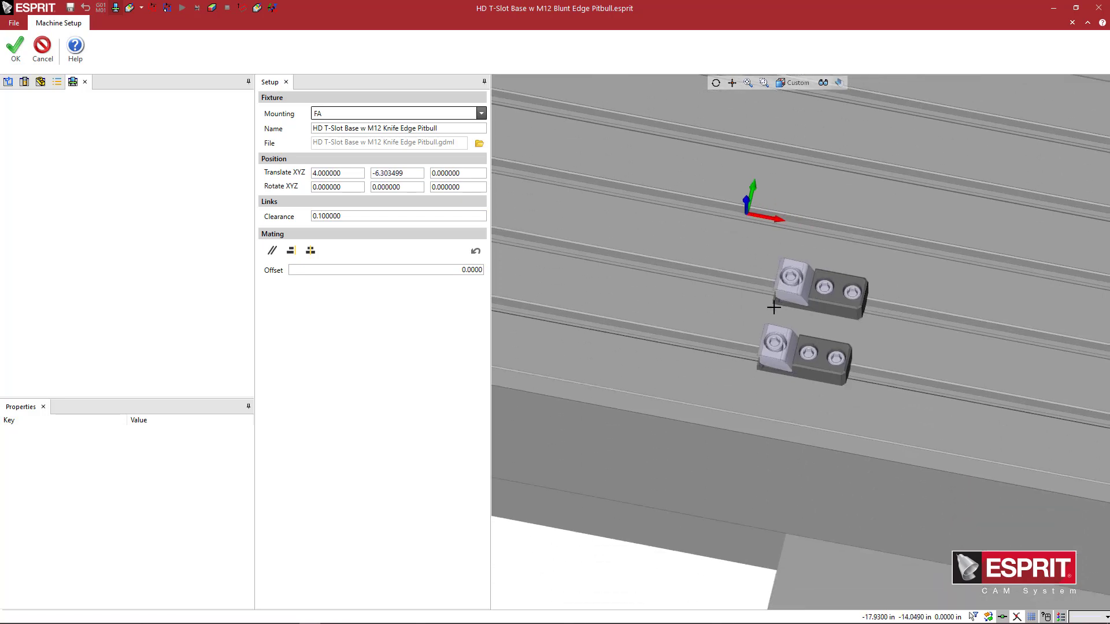
middle_click_drag(841, 357, 857, 324)
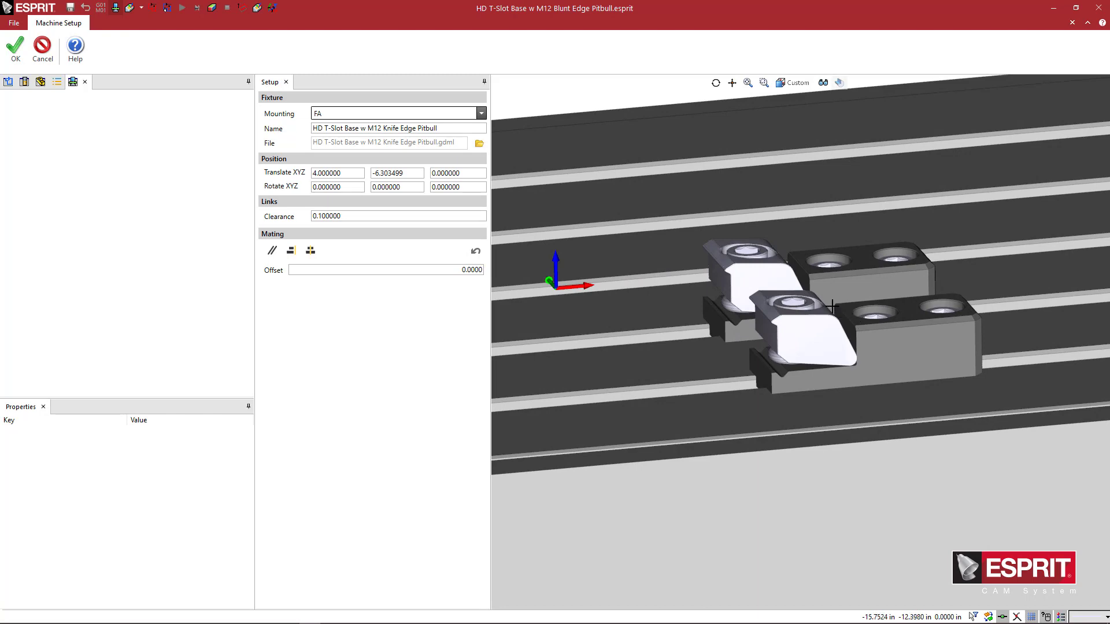